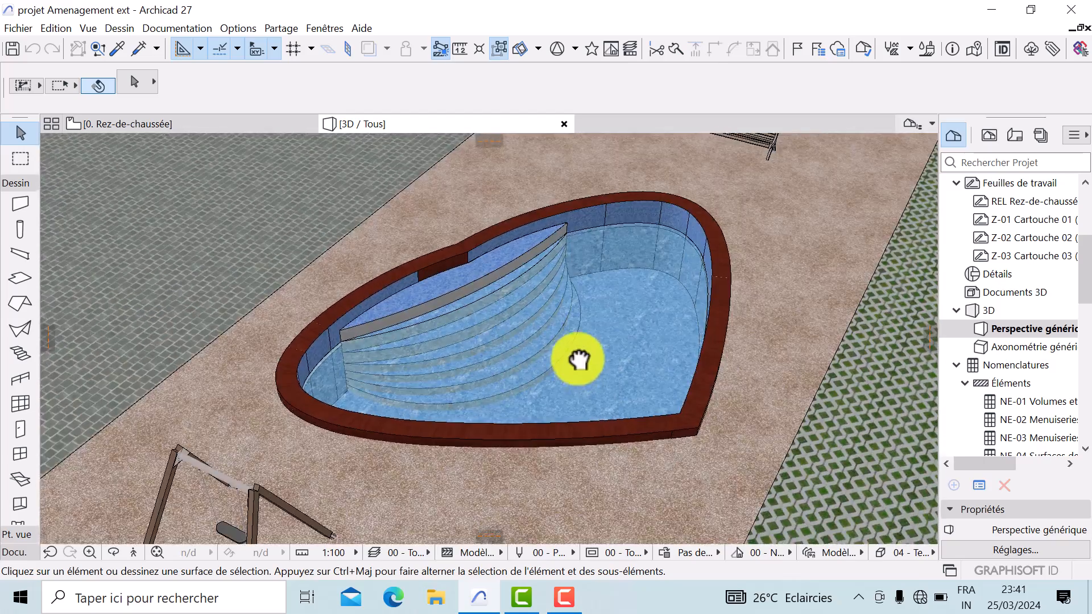
Browse the object library's results for "pis" to examine the ready-made pool objects, closing the object settings without changes.
scroll(780, 323, "up", 1)
middle_click_drag(780, 323, 220, 204, "shift")
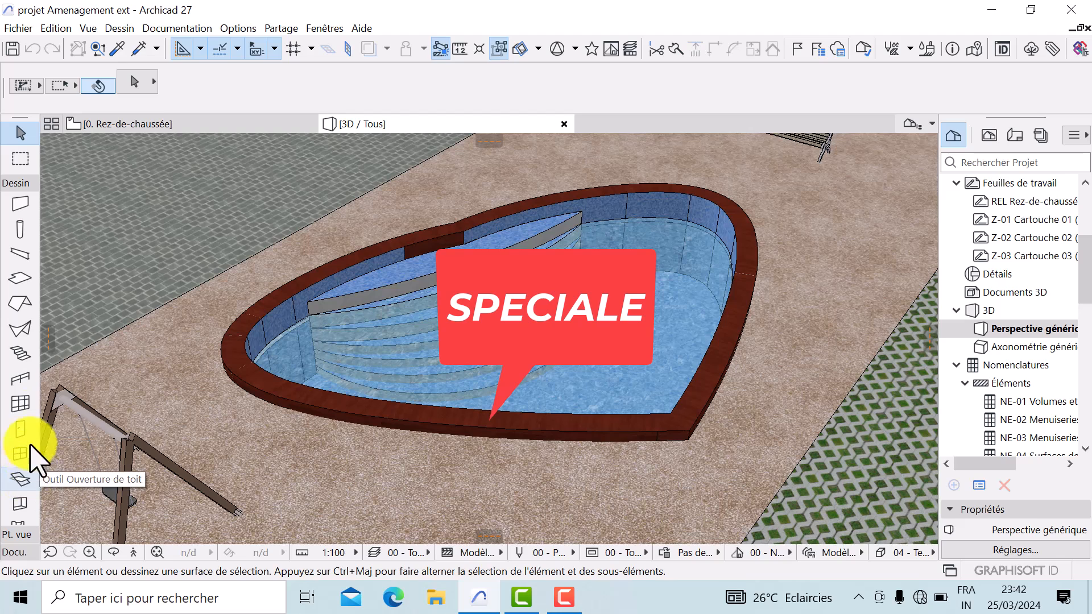
scroll(23, 423, "down", 3)
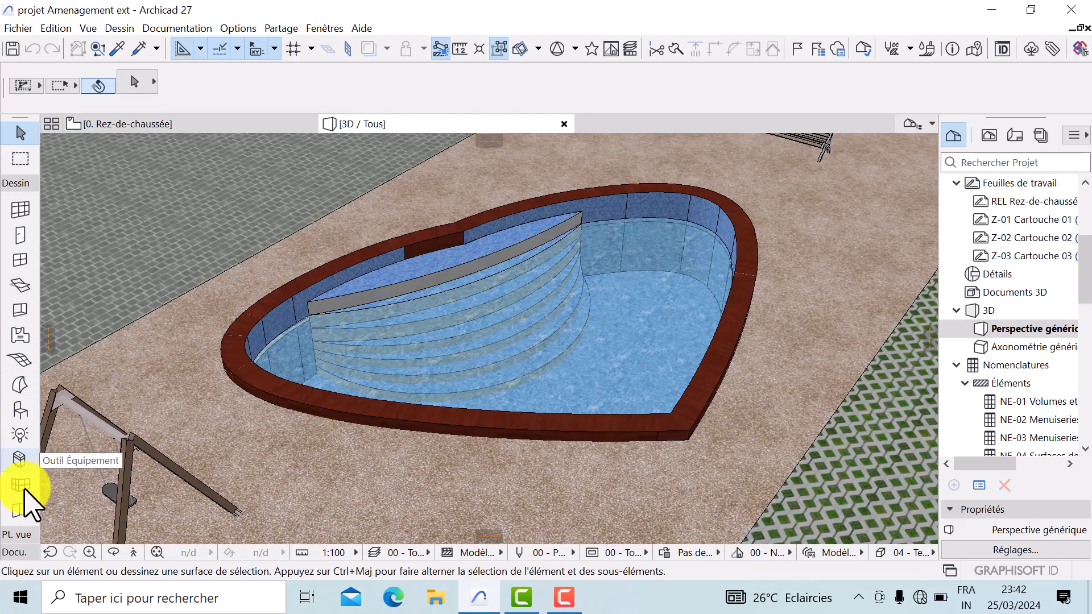
left_click(21, 410)
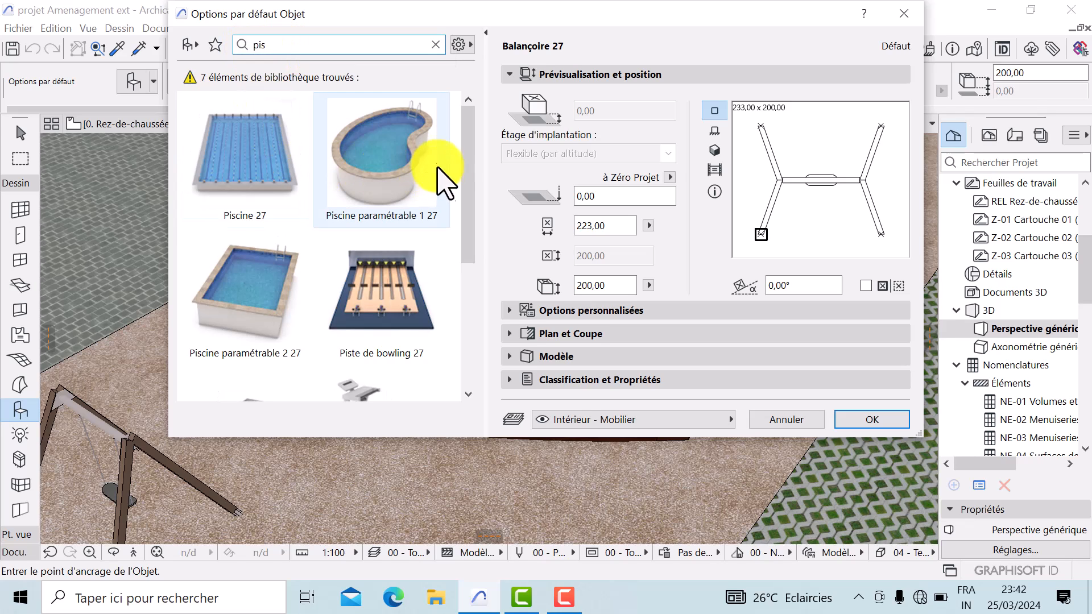
scroll(268, 267, "down", 3)
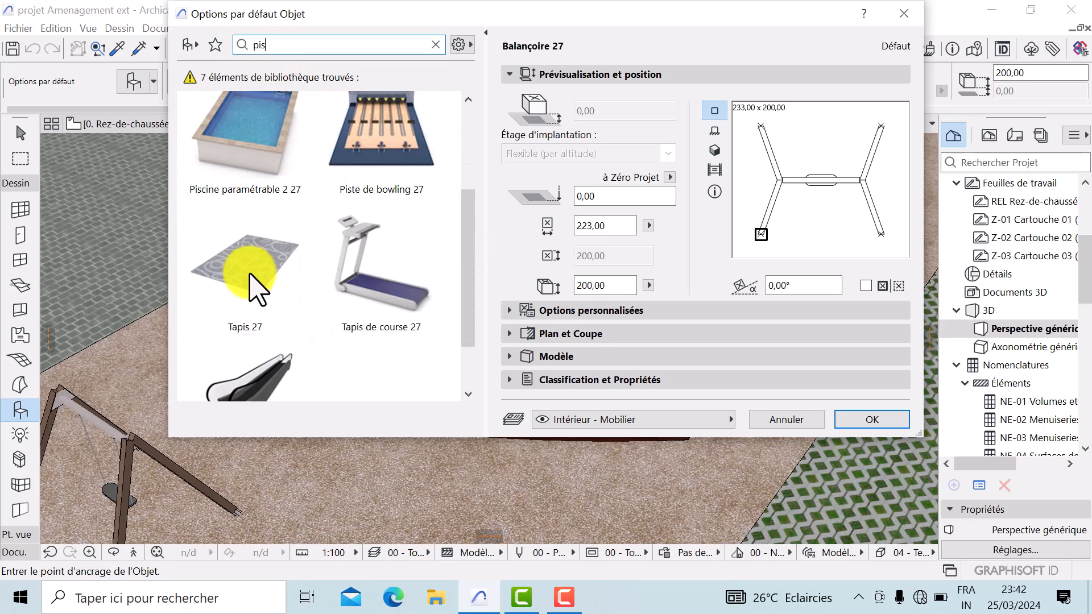
scroll(261, 250, "up", 3)
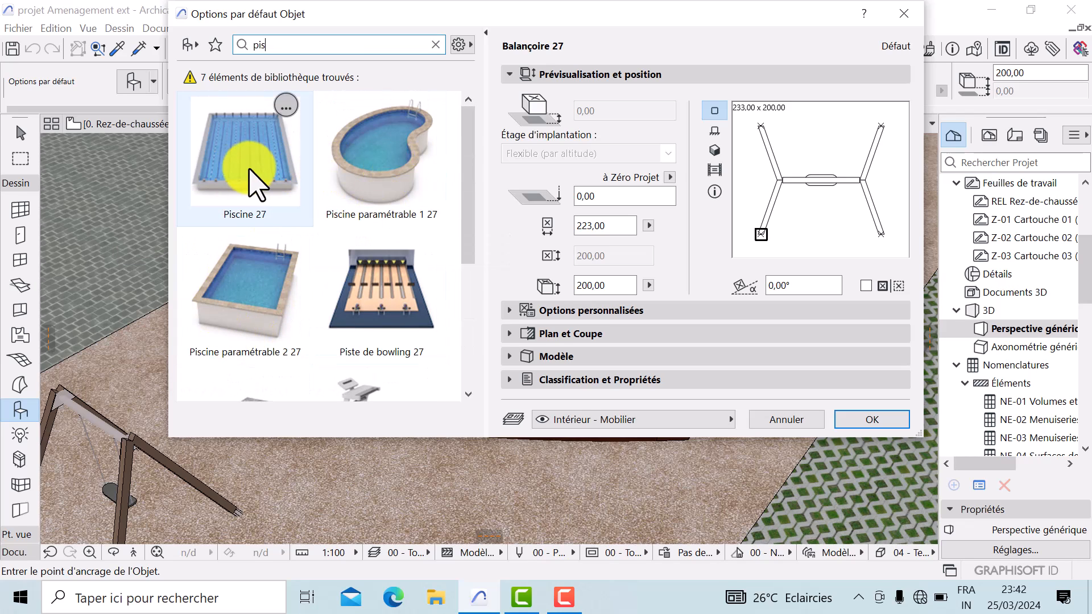
key("Escape")
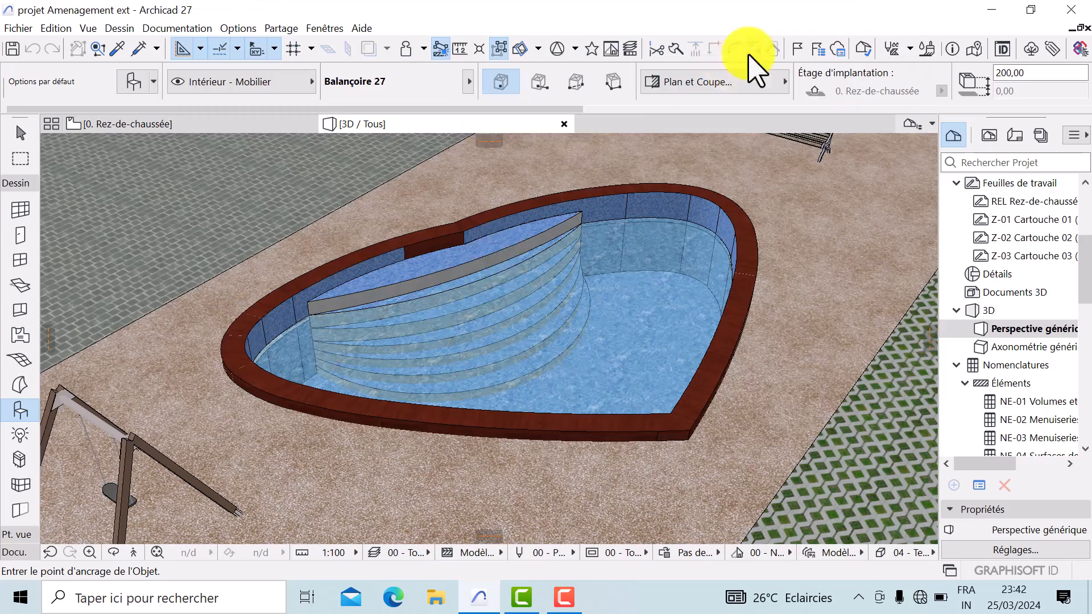
Examine the finished heart-shaped pool from several angles in 3D and look through the available design and documentation tools.
scroll(565, 288, "down", 1)
middle_click_drag(565, 288, 625, 301)
middle_click_drag(508, 304, 359, 317, "shift")
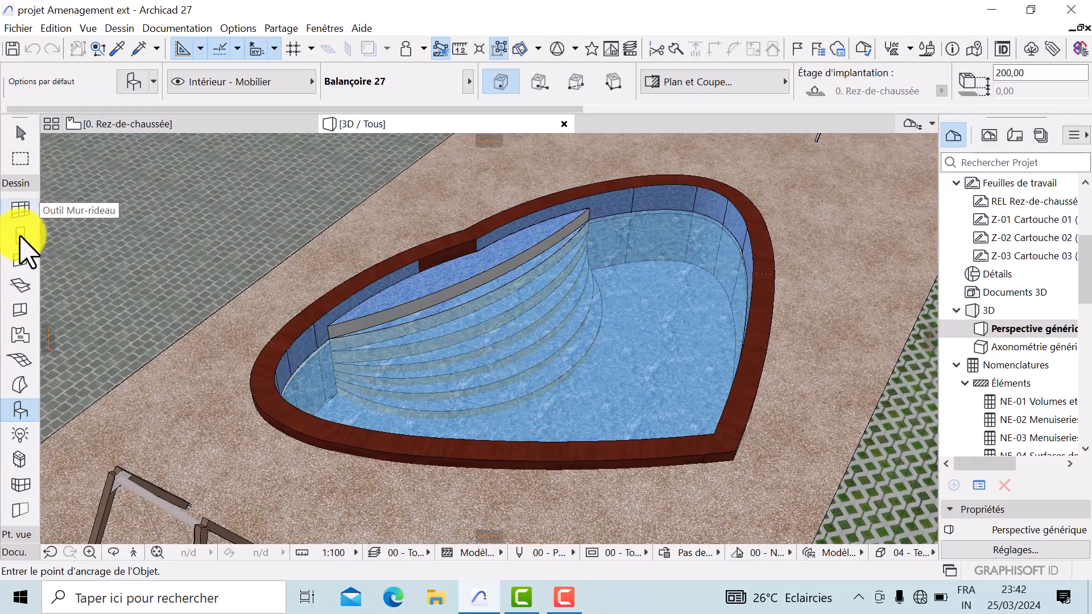
scroll(26, 244, "up", 3)
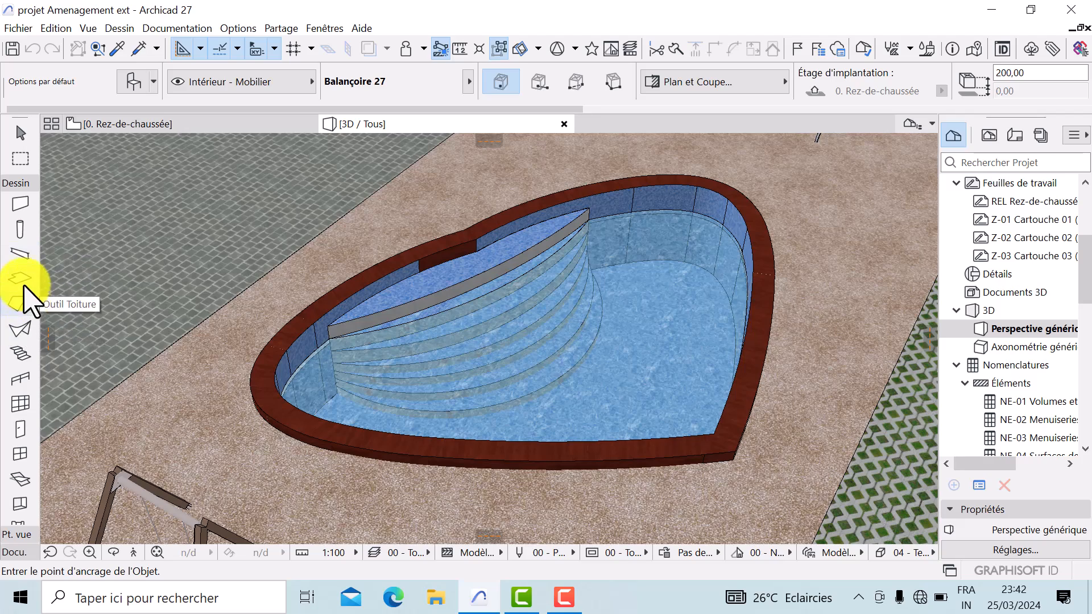
left_click(14, 554)
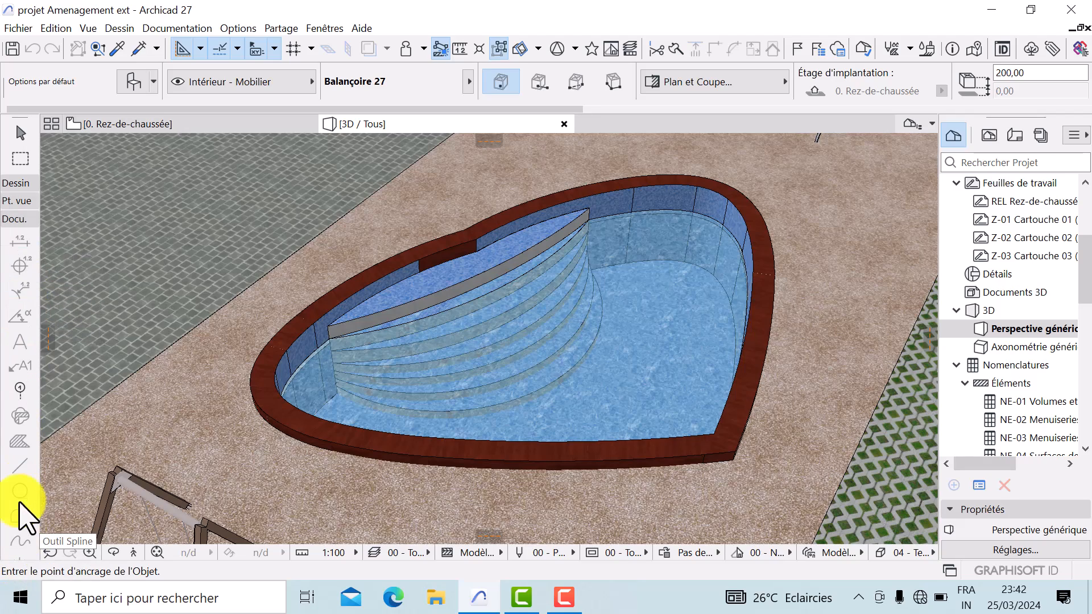
middle_click_drag(402, 432, 472, 335, "shift")
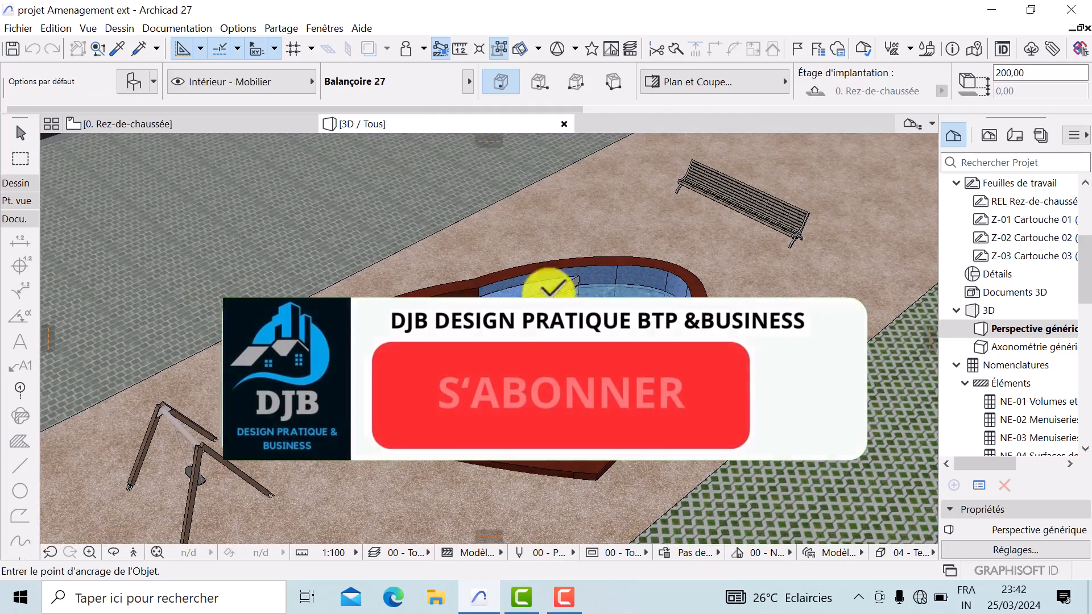
middle_click_drag(829, 343, 828, 319, "shift")
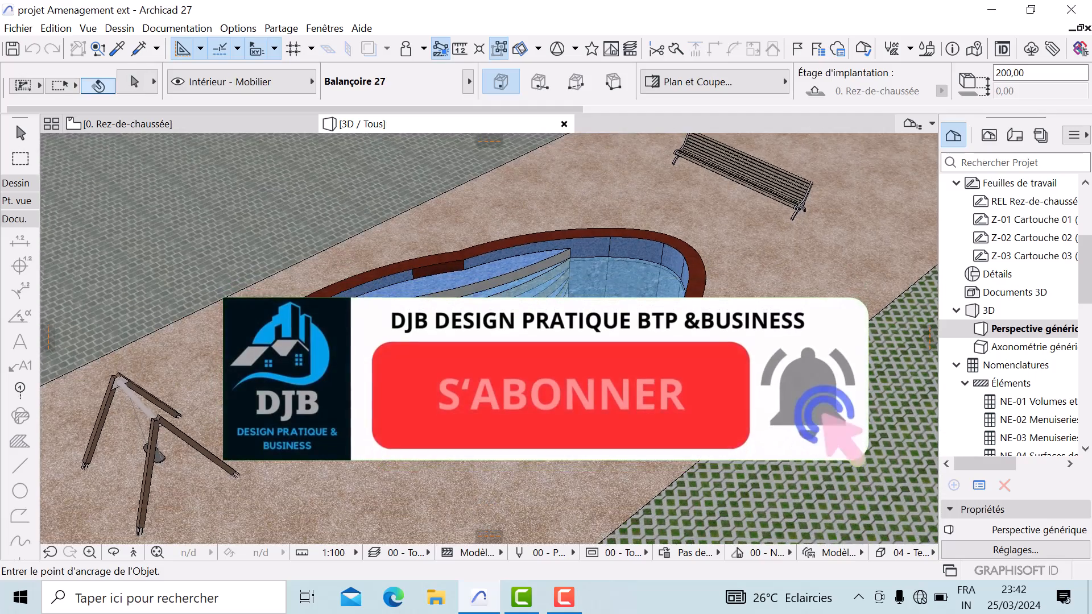
middle_click_drag(463, 216, 467, 245)
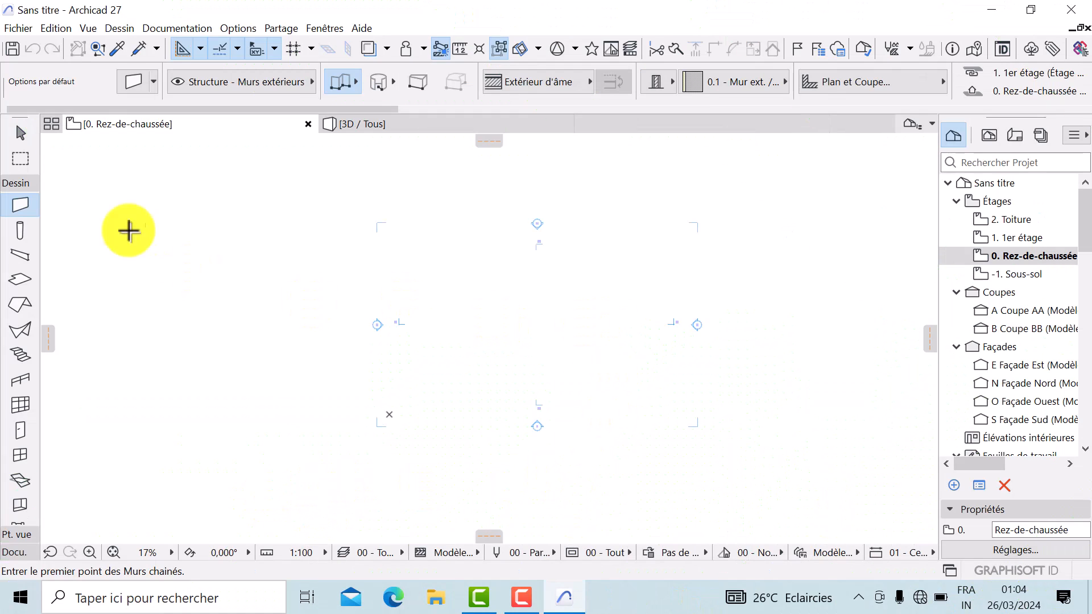
Delete all the section and elevation markers from the ground-floor plan.
left_click(21, 134)
mouse_move(588, 198)
left_mouse_down()
mouse_move(268, 308)
mouse_move(259, 475)
left_mouse_up()
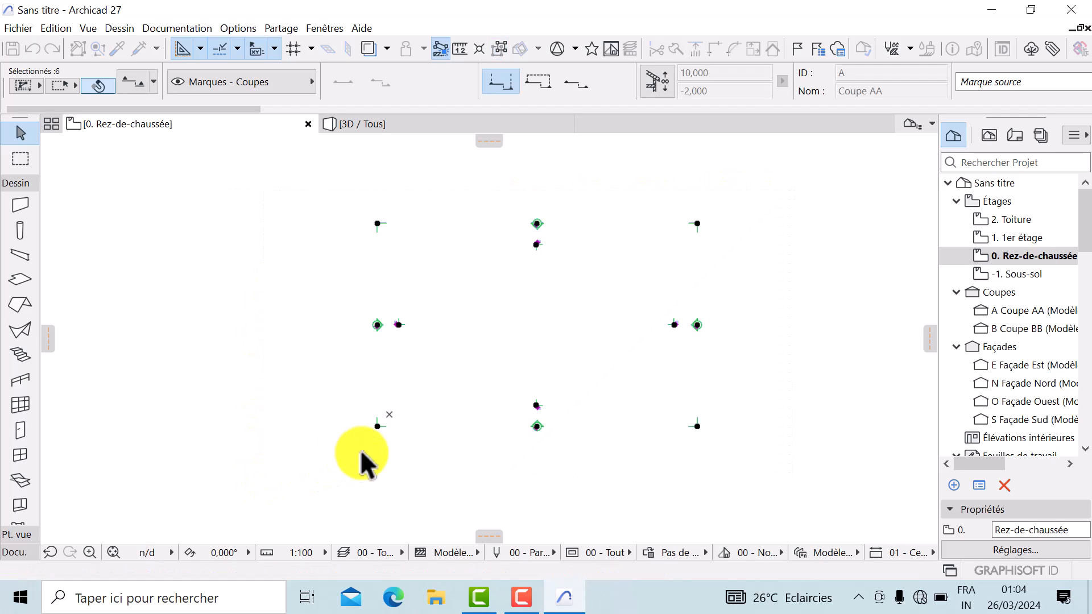
key("Delete")
left_click(671, 218)
left_click(686, 271)
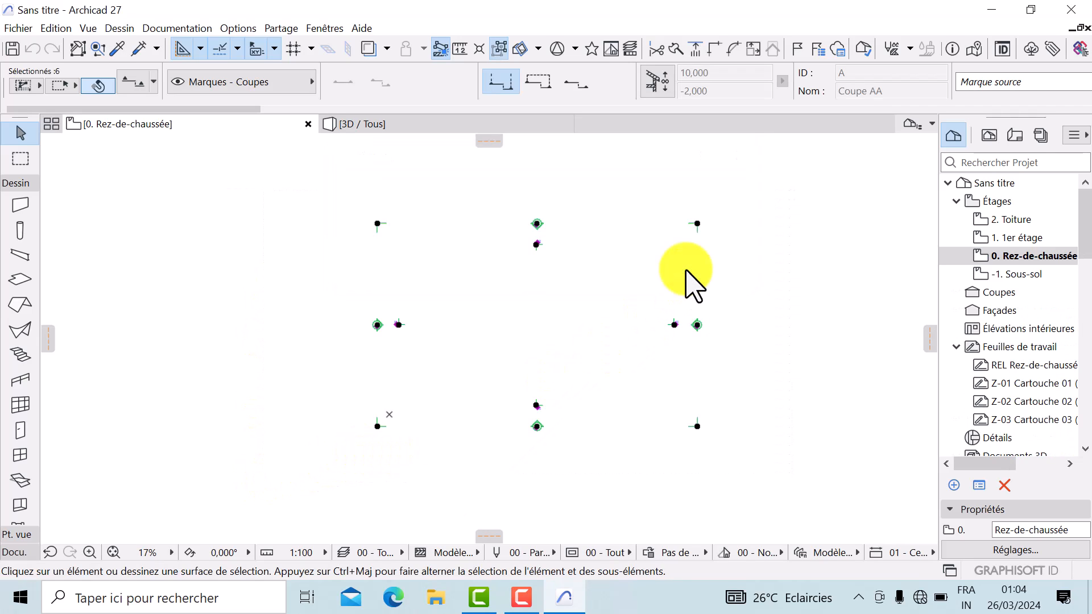
Set the project's working length unit to centimètre.
left_click(237, 29)
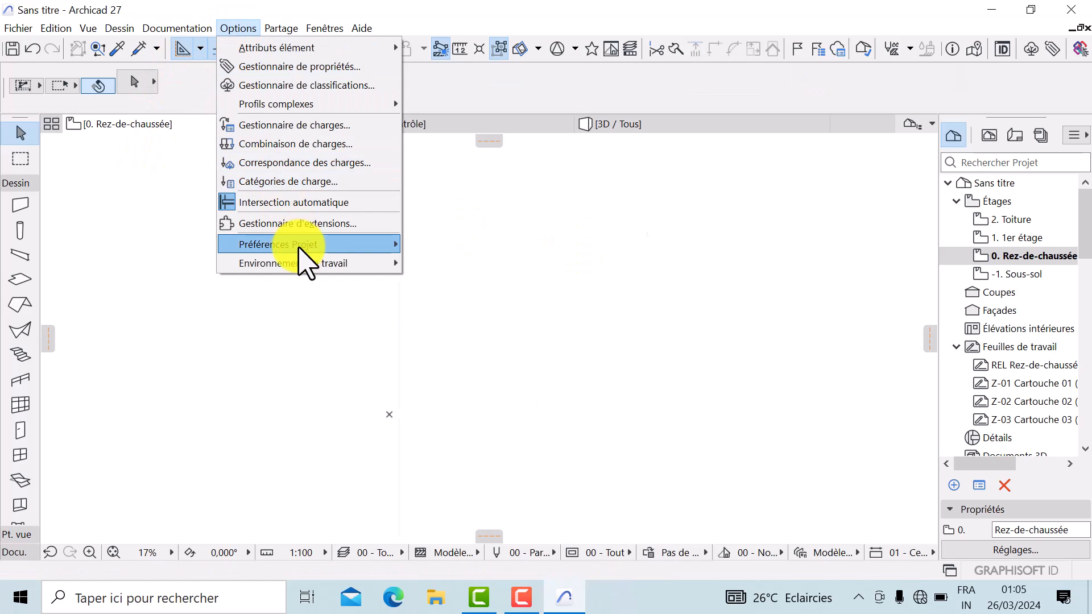
mouse_move(307, 245)
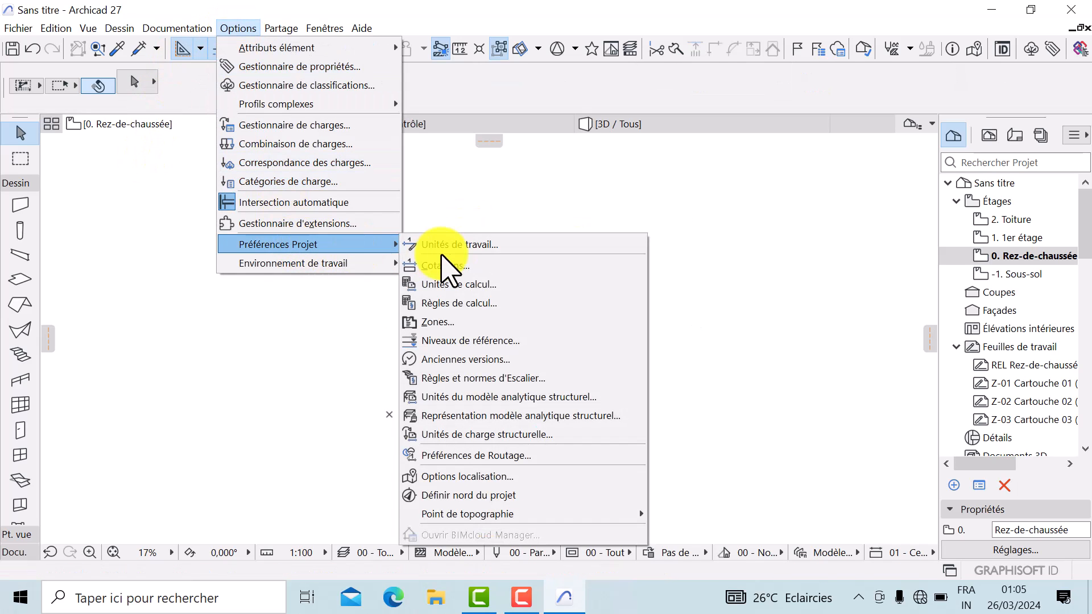
left_click(489, 245)
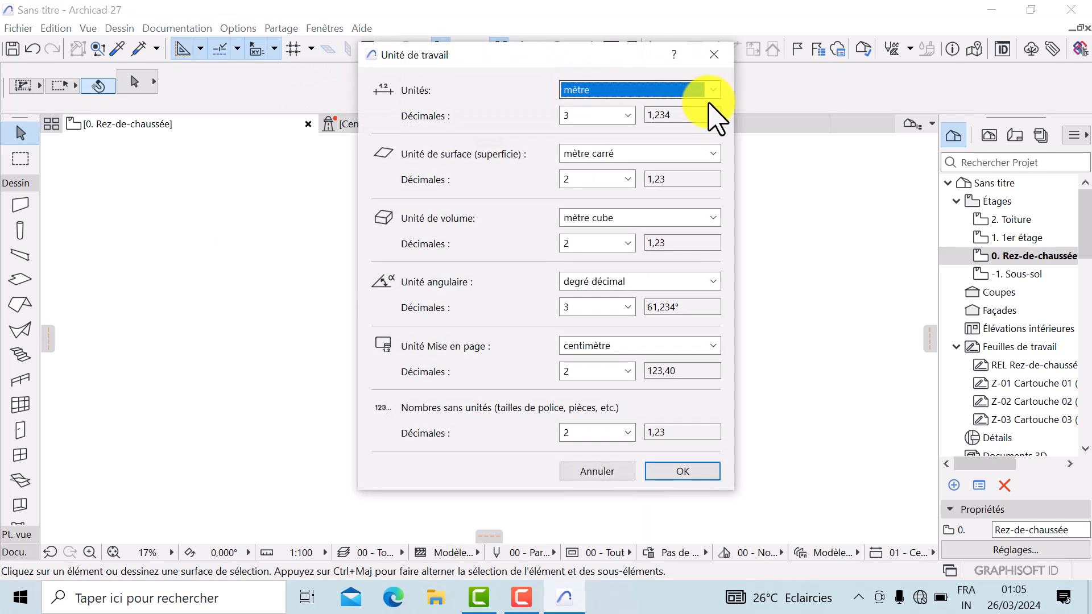
left_click(713, 90)
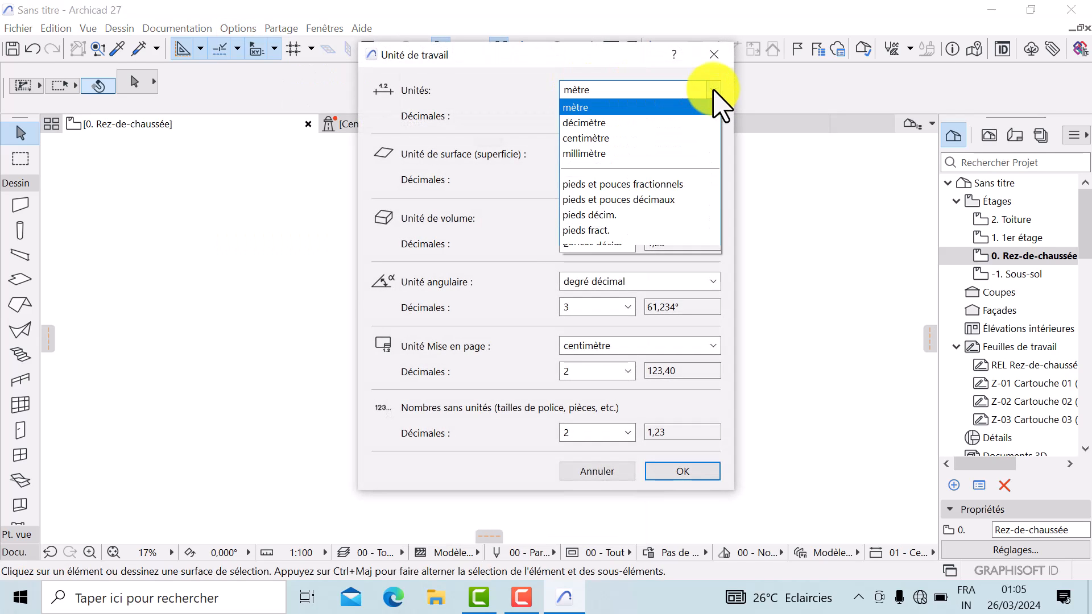
left_click(683, 139)
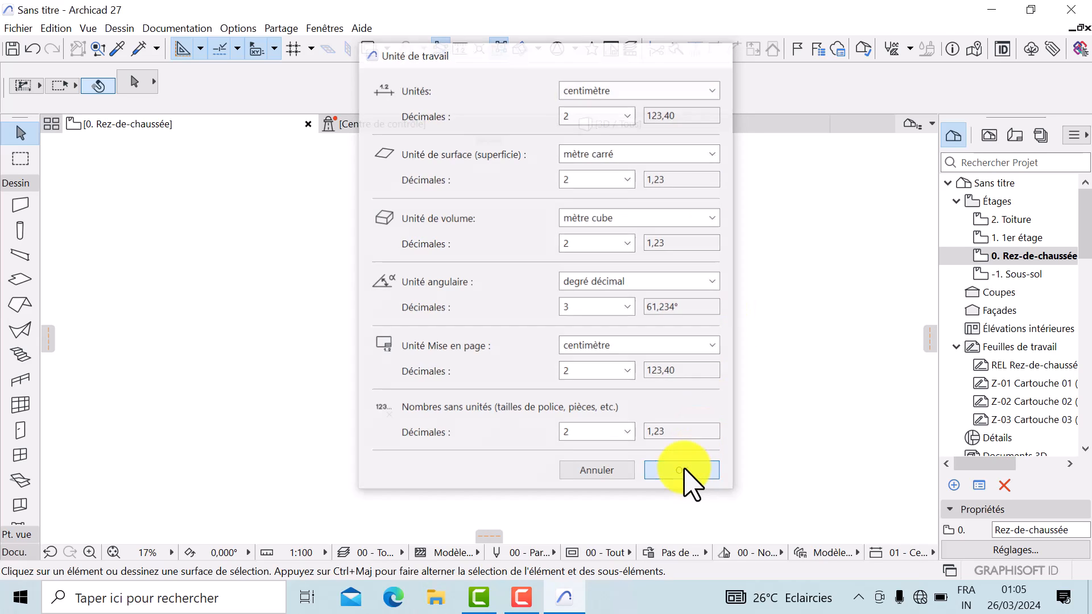
left_click(688, 472)
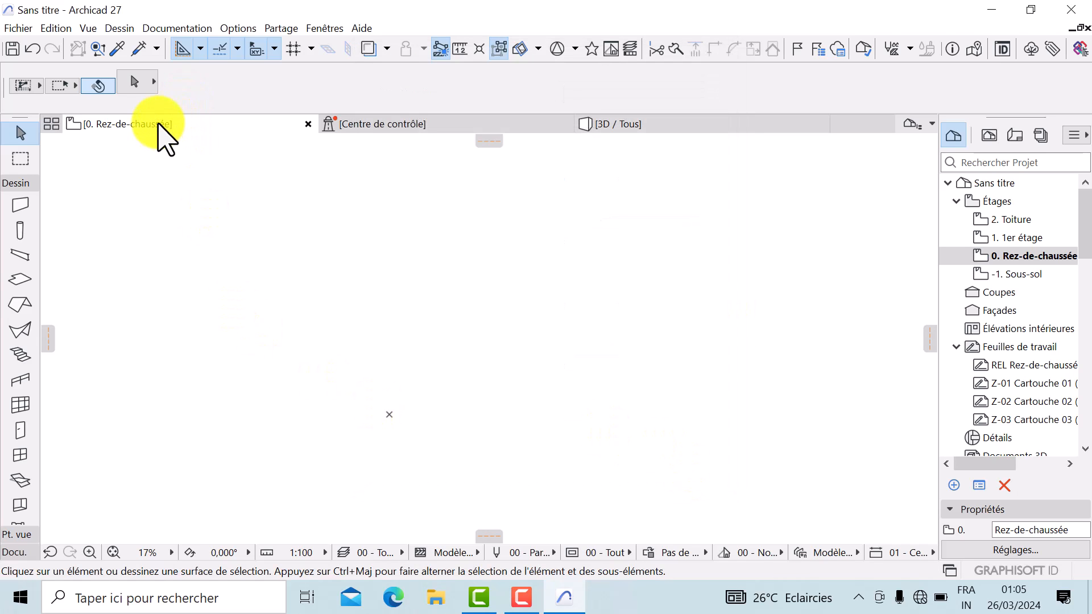
Review the storey elevations and heights in the storey settings.
right_click(162, 131)
left_click(249, 328)
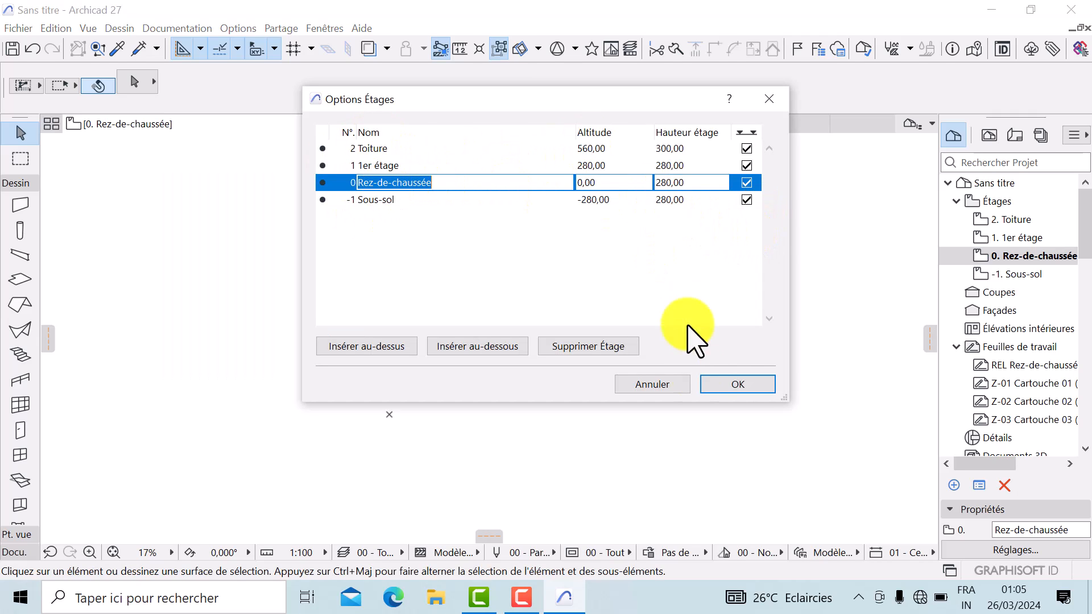
left_click(737, 385)
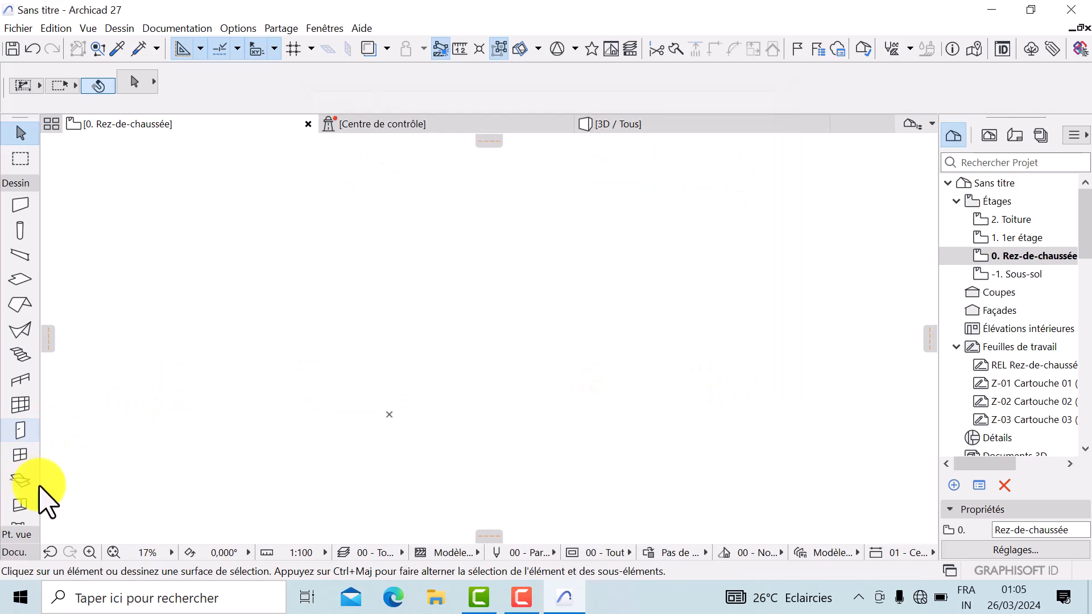
Switch the default slab to a basic structure 20 cm thick in Béton armé (Coulé).
mouse_move(385, 362)
middle_mouse_down()
mouse_move(317, 414)
mouse_move(263, 431)
middle_mouse_up()
left_click(20, 279)
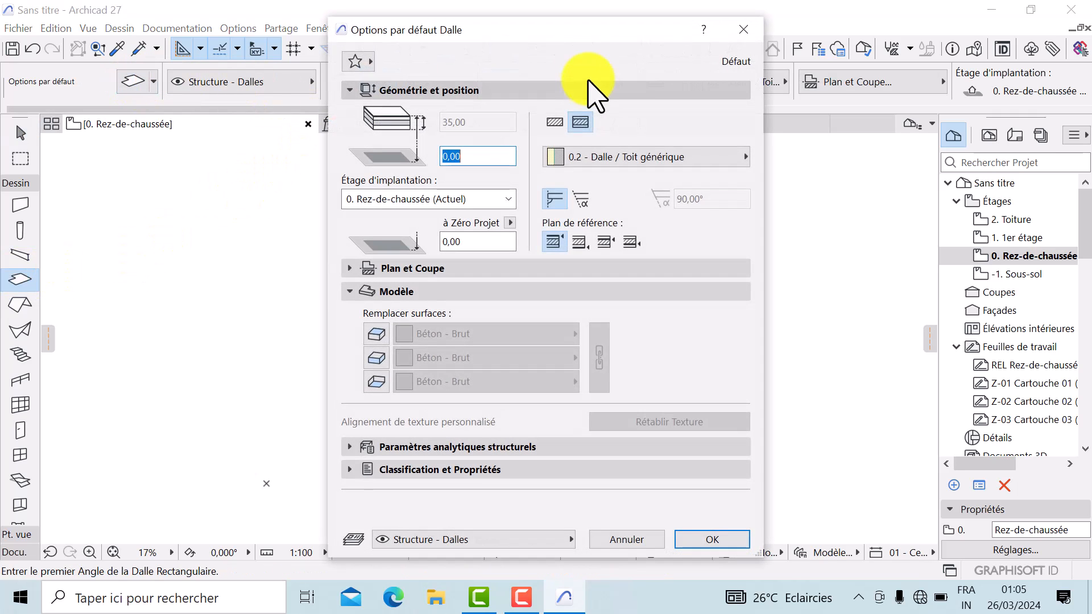
left_click(554, 122)
left_click(473, 123)
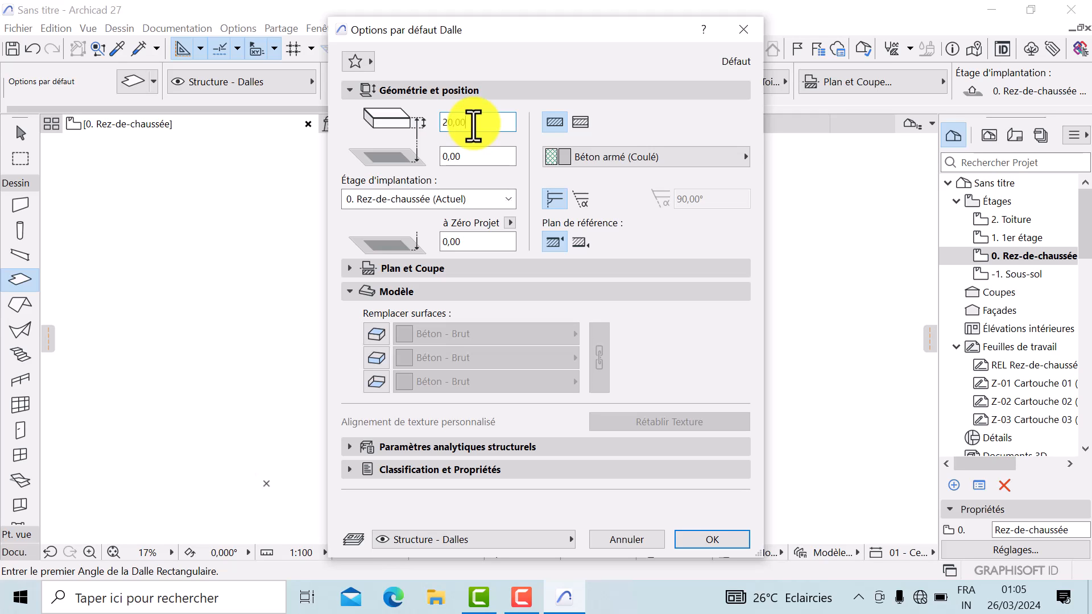
Override the default slab's top surface with Env. - Gravier from the Environnement group and accept the slab settings.
left_click(377, 335)
left_click(573, 334)
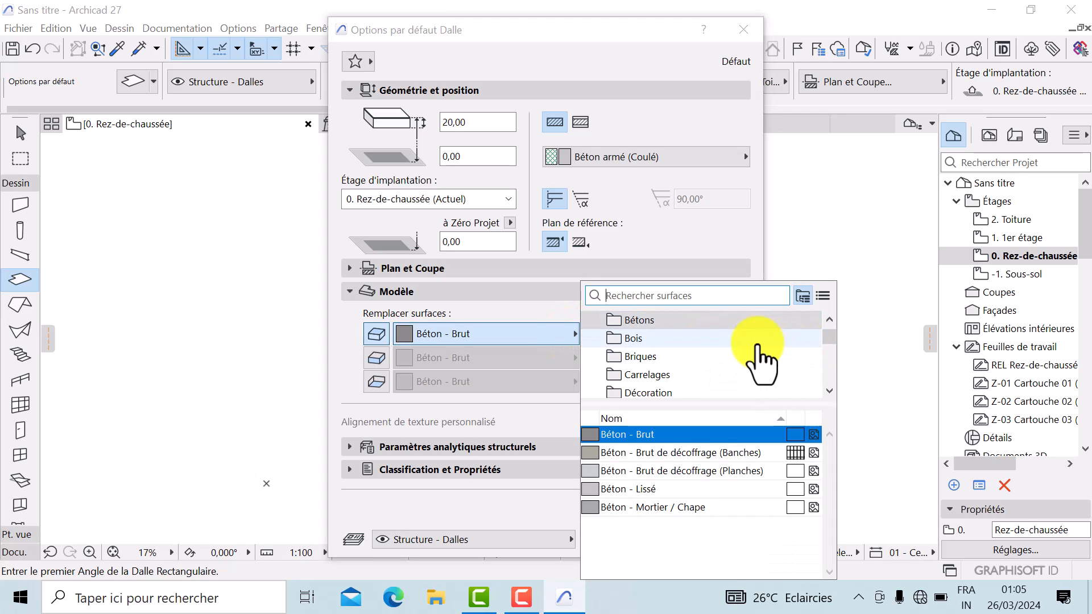
scroll(688, 365, "down", 3)
scroll(688, 365, "up", 3)
scroll(689, 369, "down", 2)
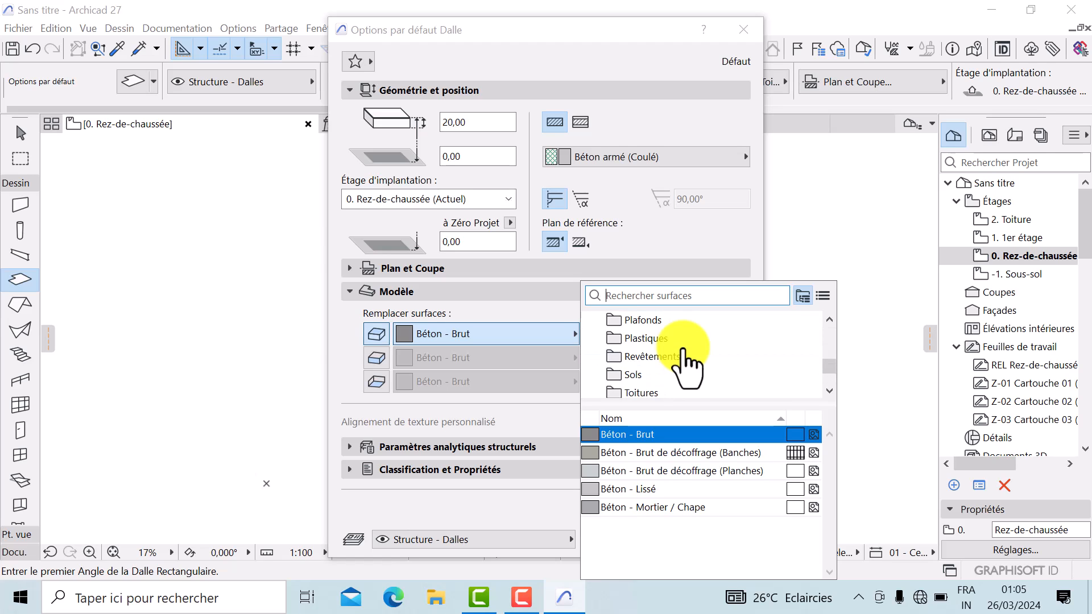
scroll(694, 370, "up", 1)
scroll(700, 378, "down", 1)
scroll(708, 364, "up", 1)
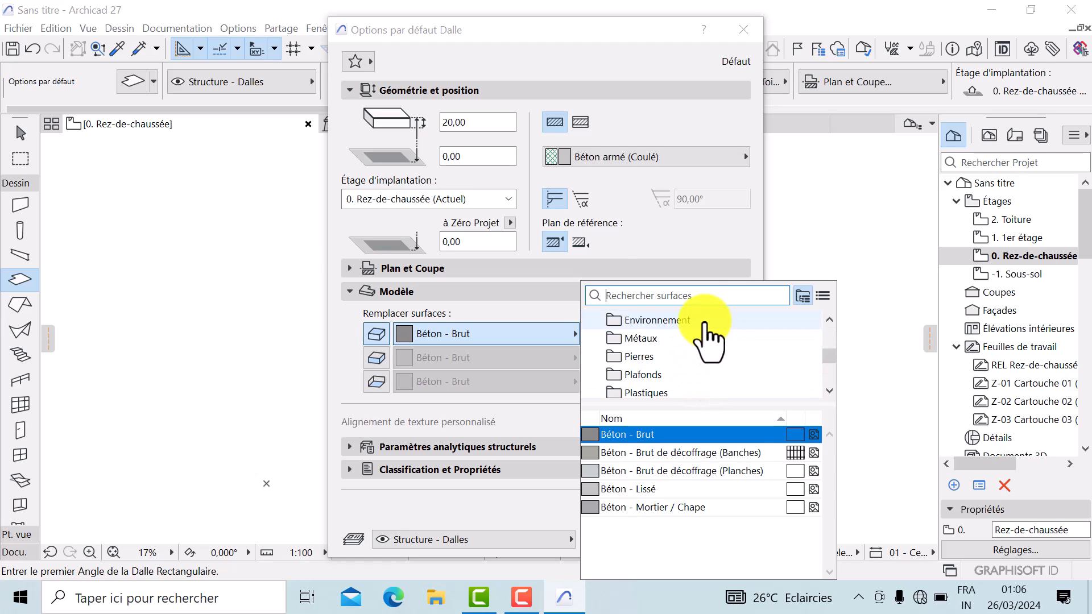
left_click(708, 320)
left_click(691, 482)
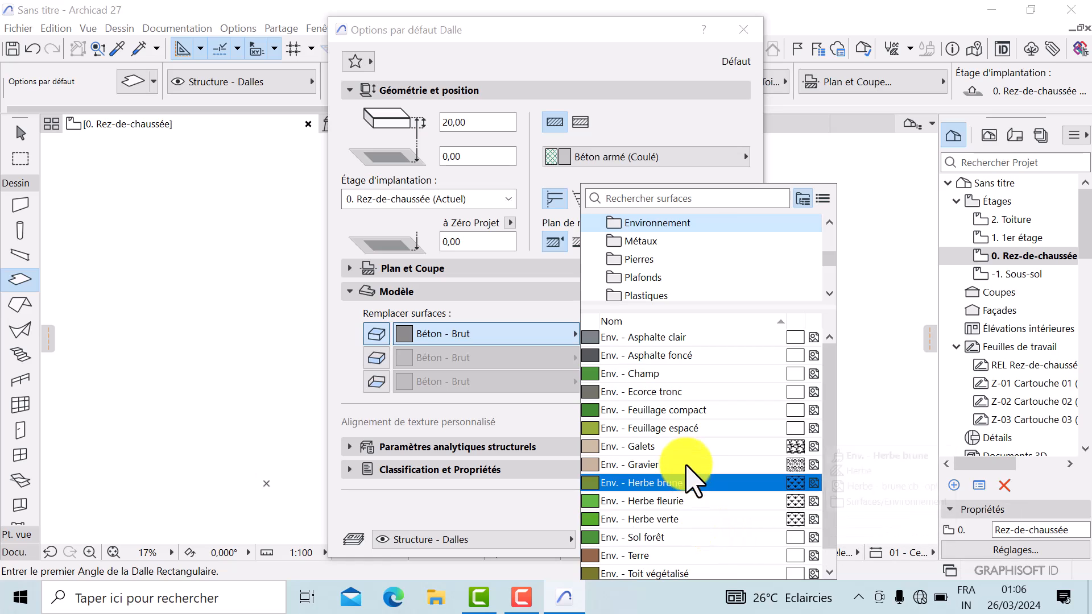
left_click(671, 464)
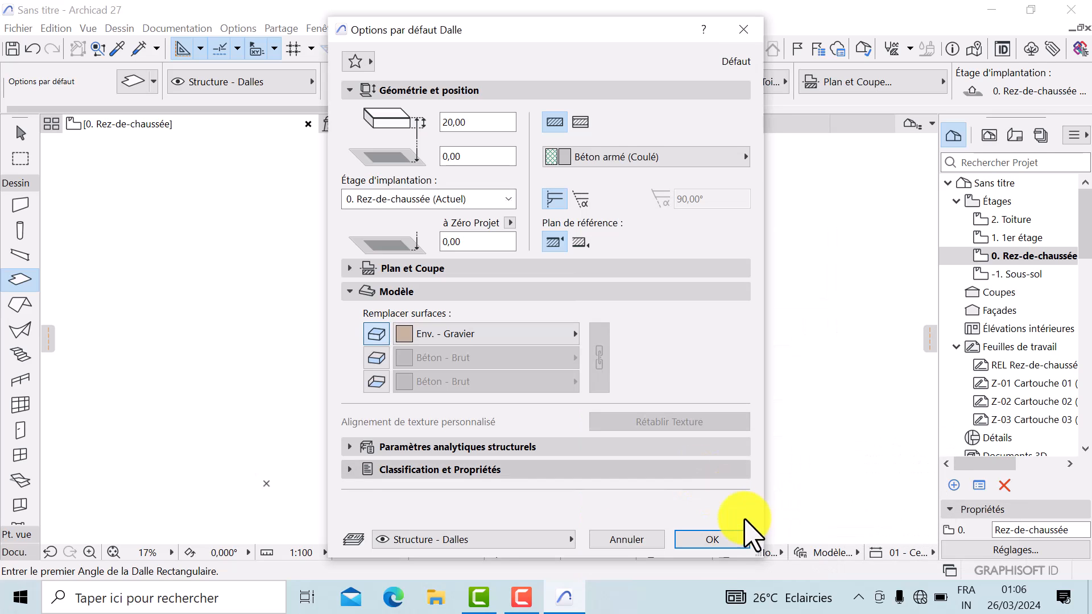
left_click(708, 543)
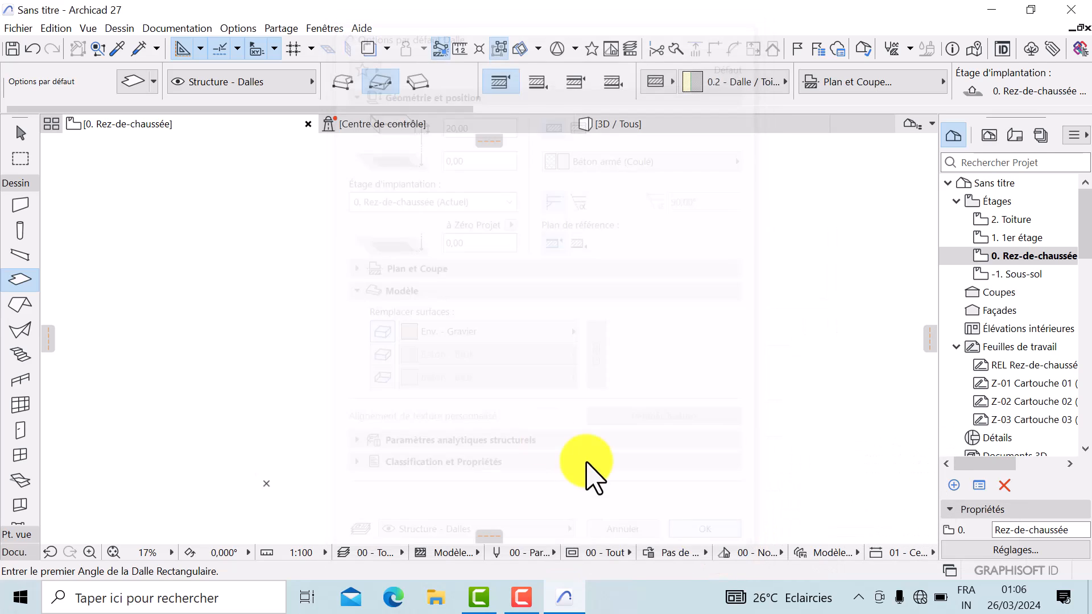
Draw a large rectangular slab on the ground-floor plan, inspect it in 3D, and return to the plan.
left_click(259, 245)
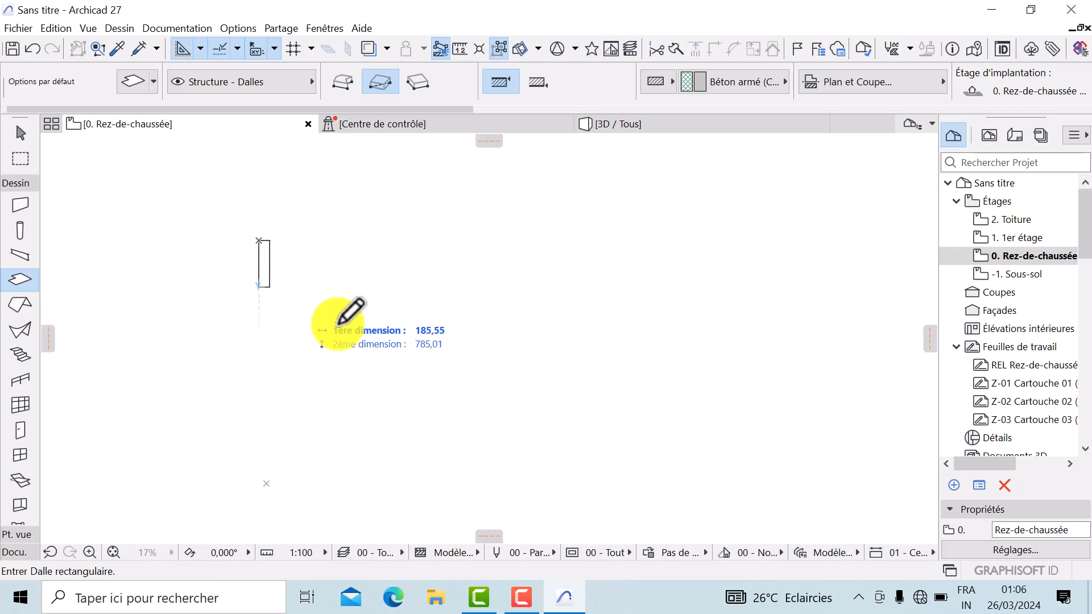
left_click(744, 534)
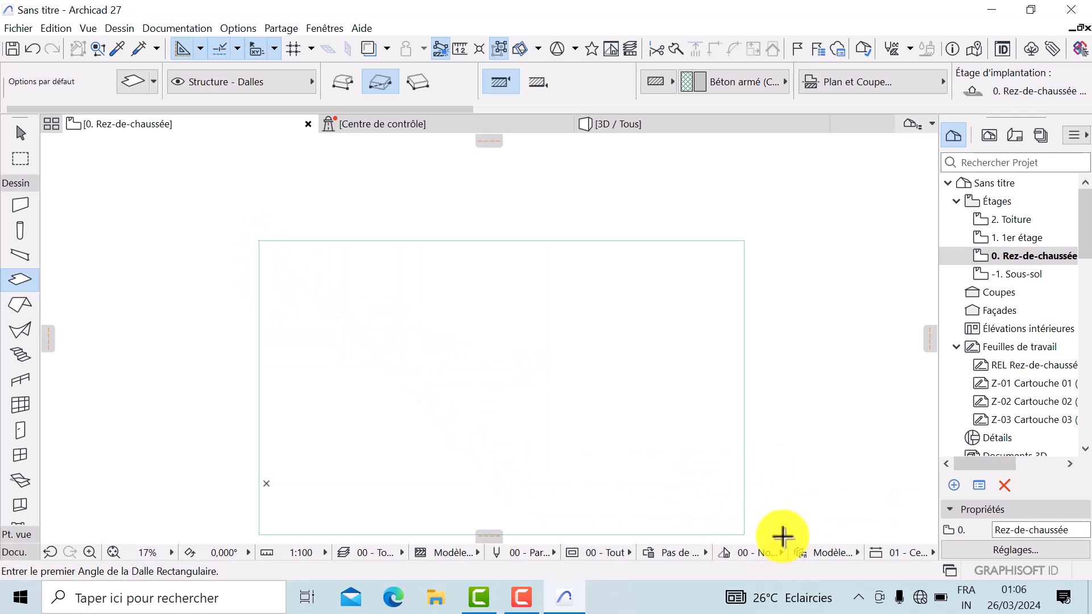
left_click(602, 125)
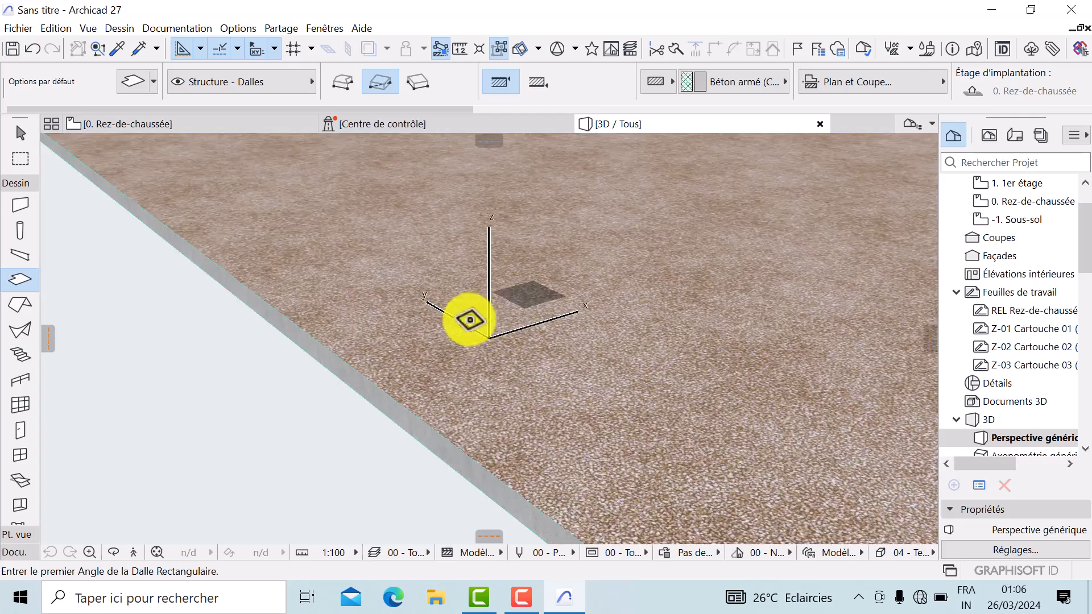
middle_click_drag(469, 319, 173, 149, "shift")
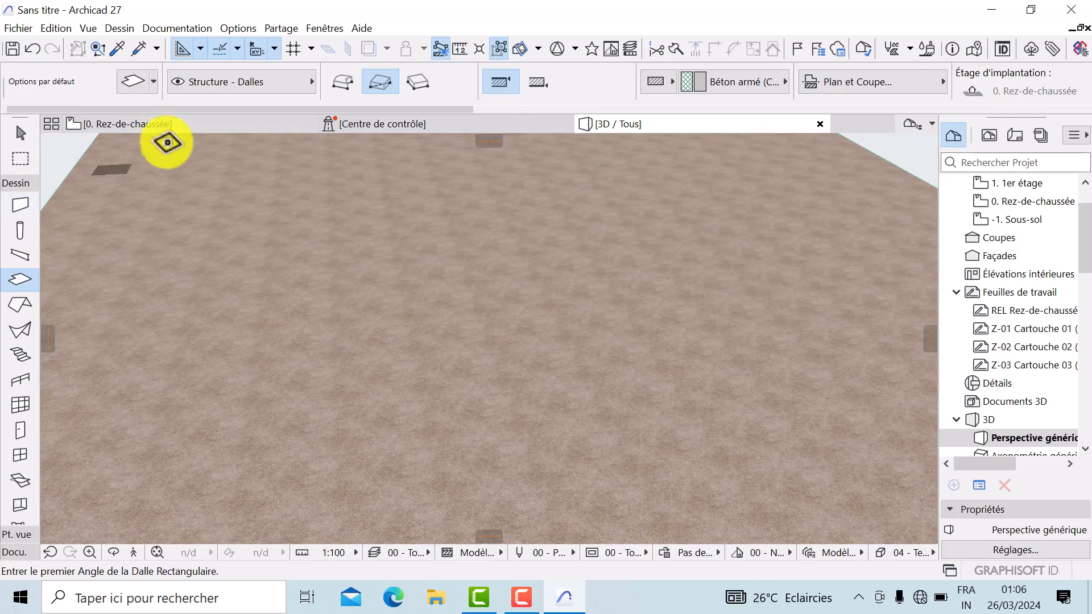
left_click(152, 129)
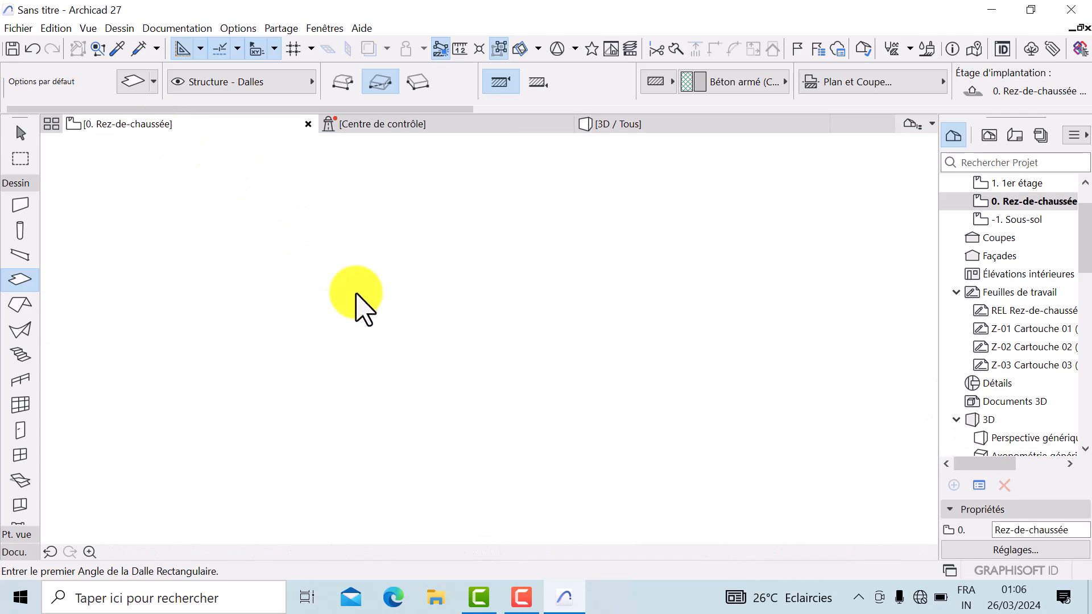
Draw a curved spline inside the rectangular slab forming one half of a heart, from the upper notch around to the lower tip.
left_click(16, 552)
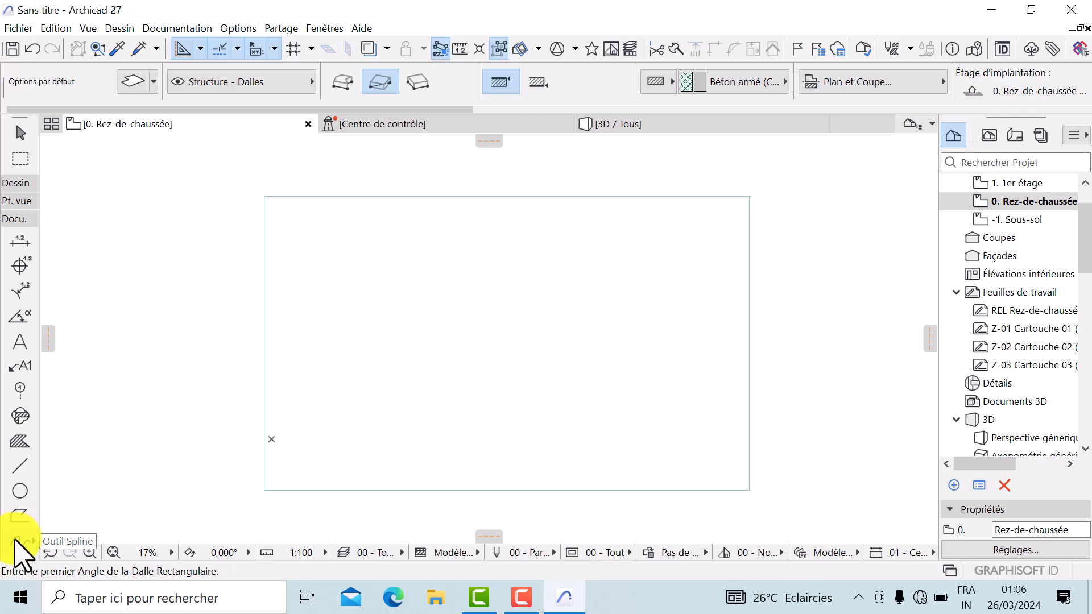
left_click(17, 542)
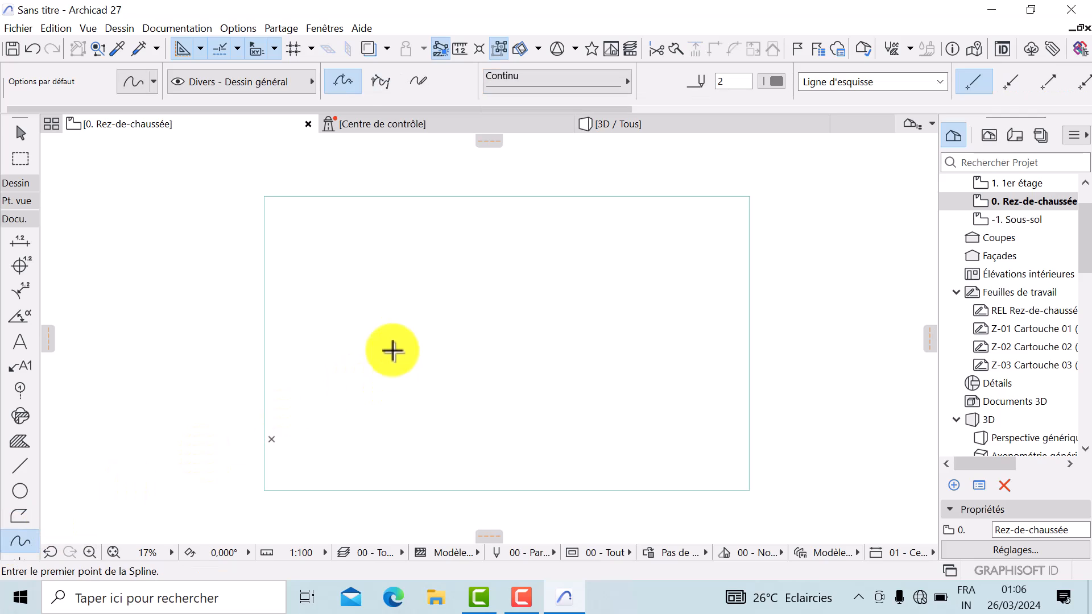
left_click(496, 284)
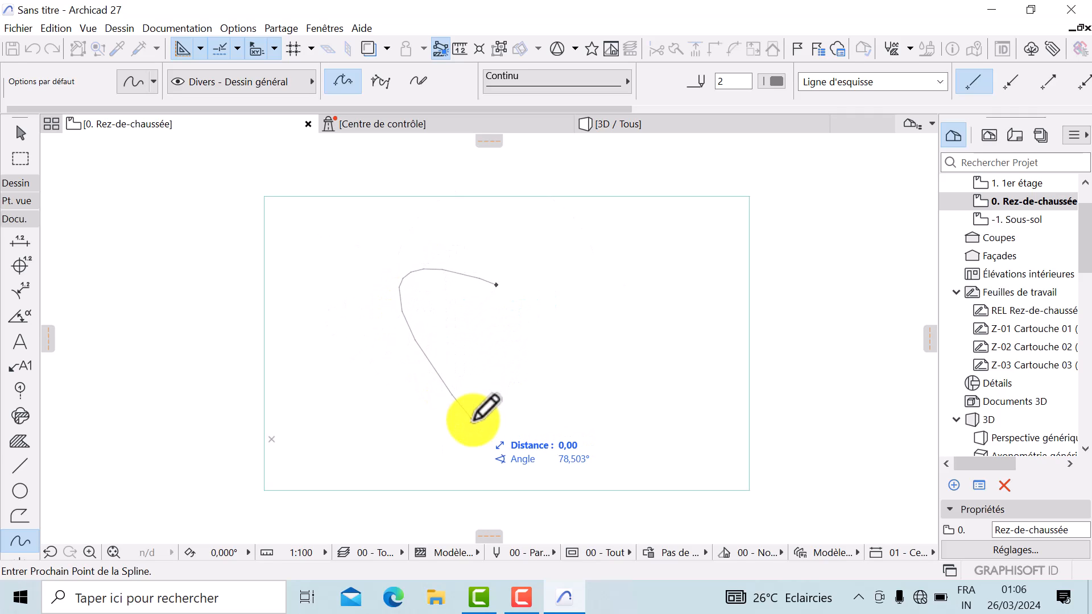
double_click(473, 419)
Mirror a copy of the half-heart spline about the axis through its lower tip and upper notch endpoint to close the heart.
left_click(20, 134)
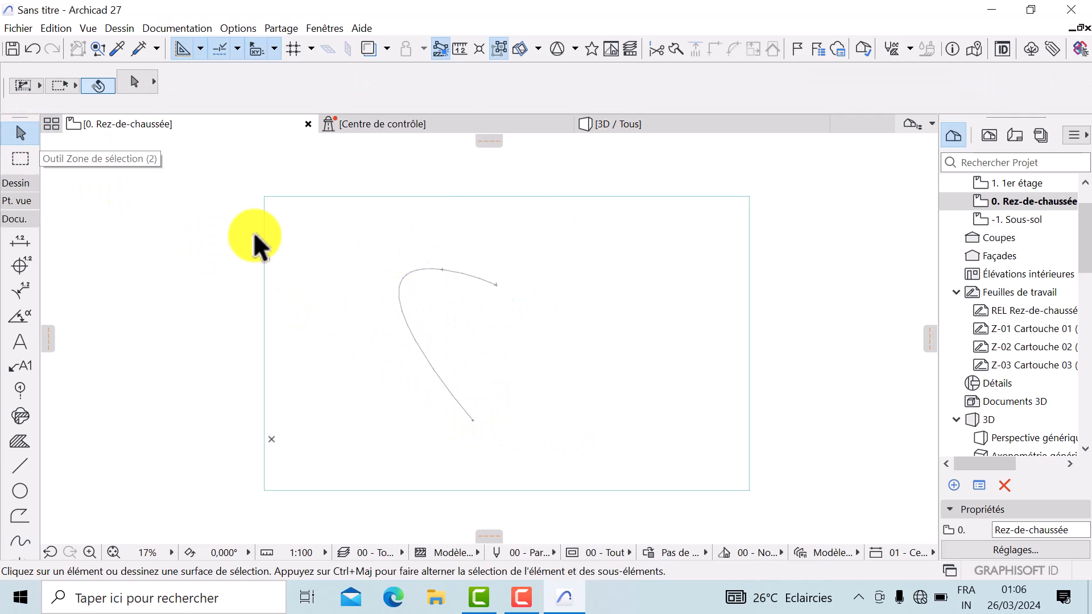
left_click(397, 286)
right_click(397, 287)
mouse_move(350, 369)
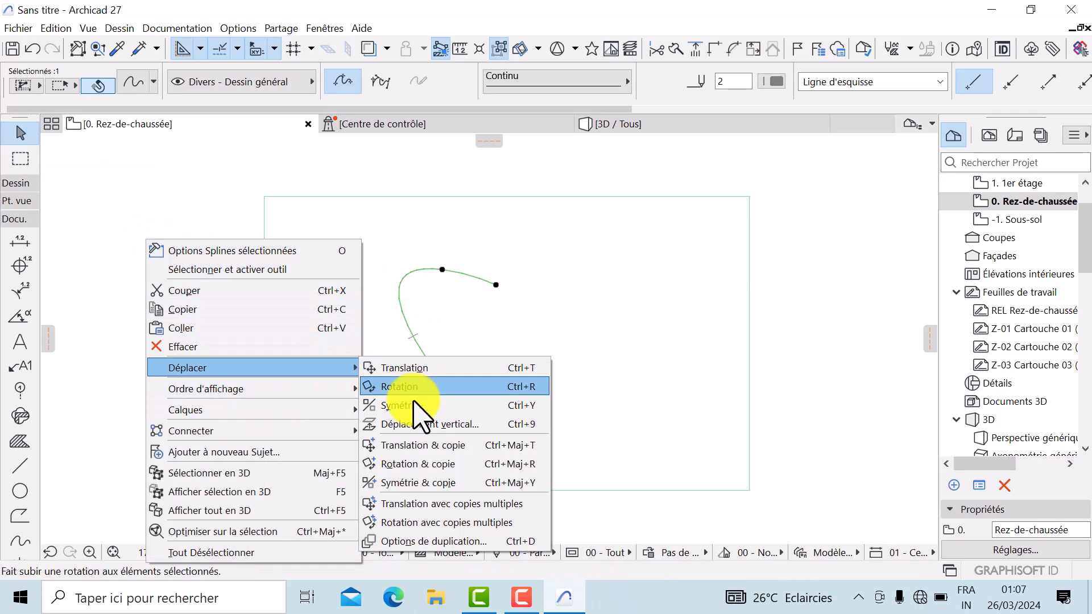
left_click(424, 483)
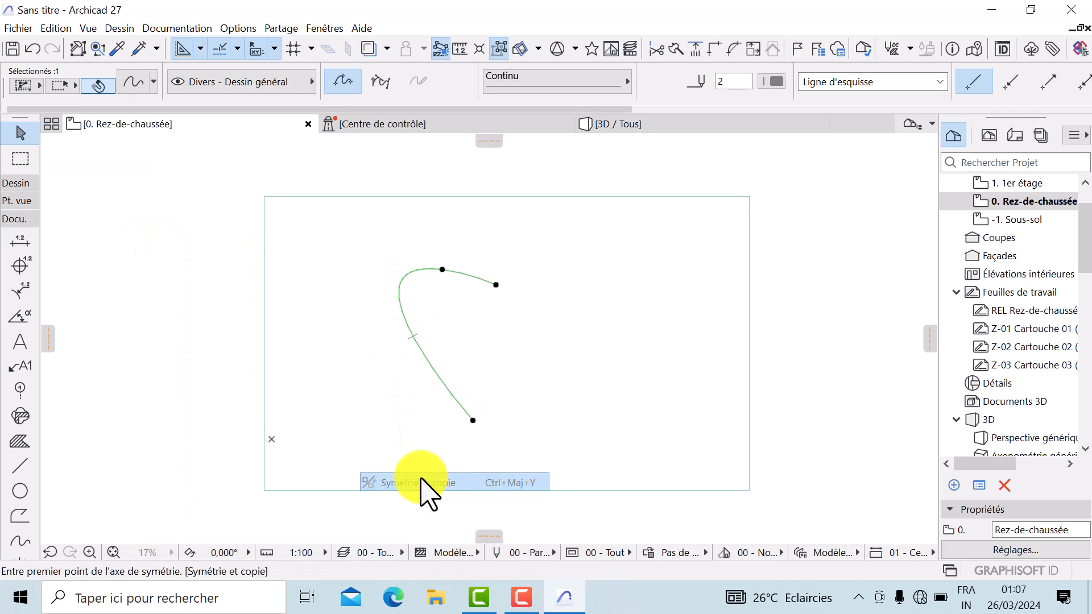
left_click(472, 420)
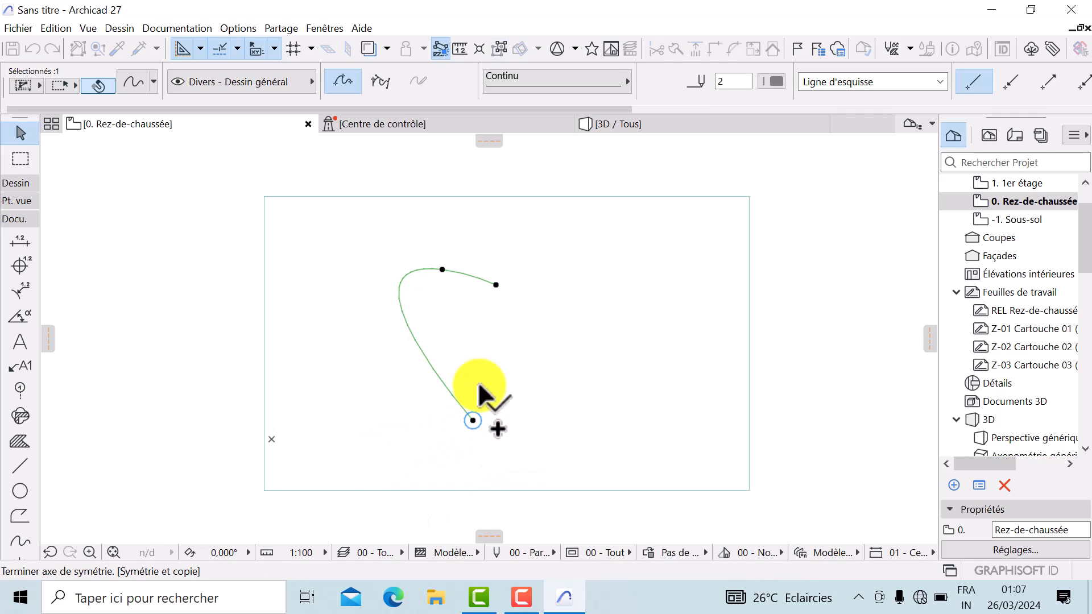
left_click(497, 285)
scroll(517, 397, "up", 5)
key("Escape")
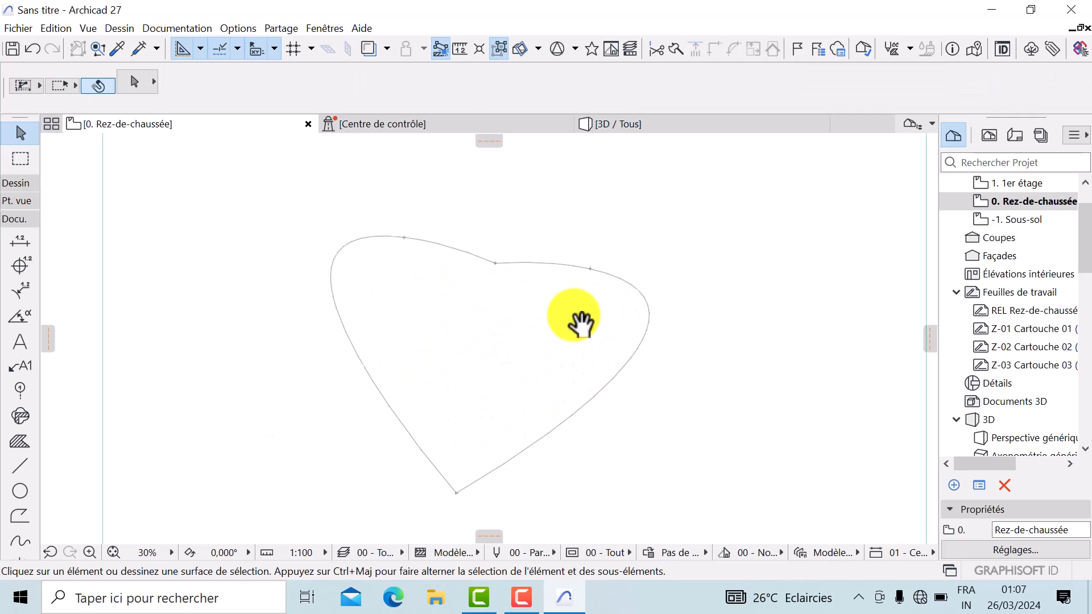
Set the default wall to an unlinked top, a basic structure, a height of 200 cm and a base offset of 0.
scroll(575, 321, "down", 3)
scroll(512, 348, "down", 1)
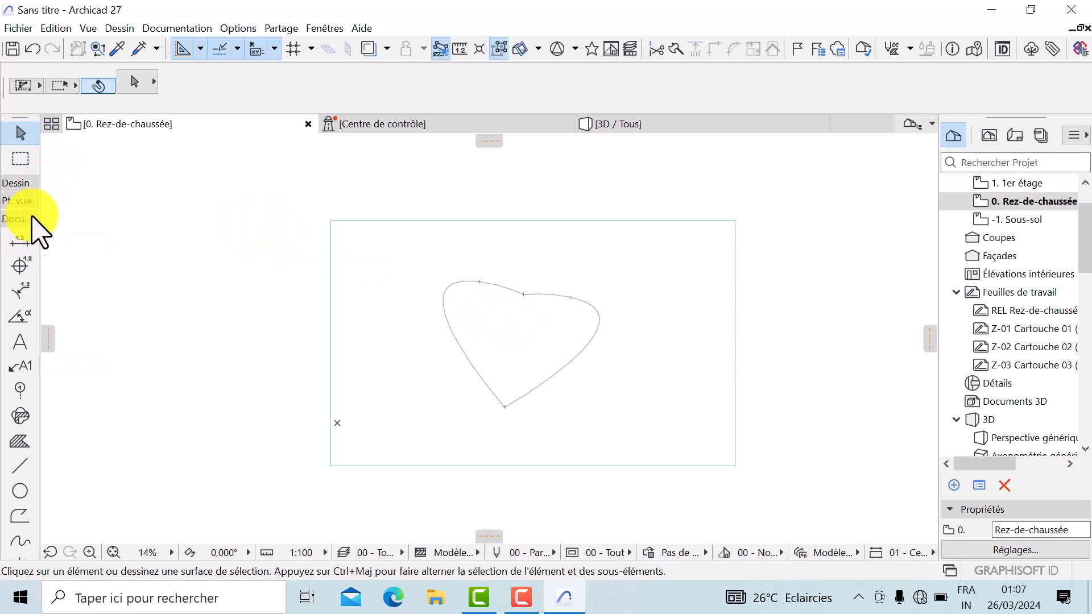
left_click(24, 184)
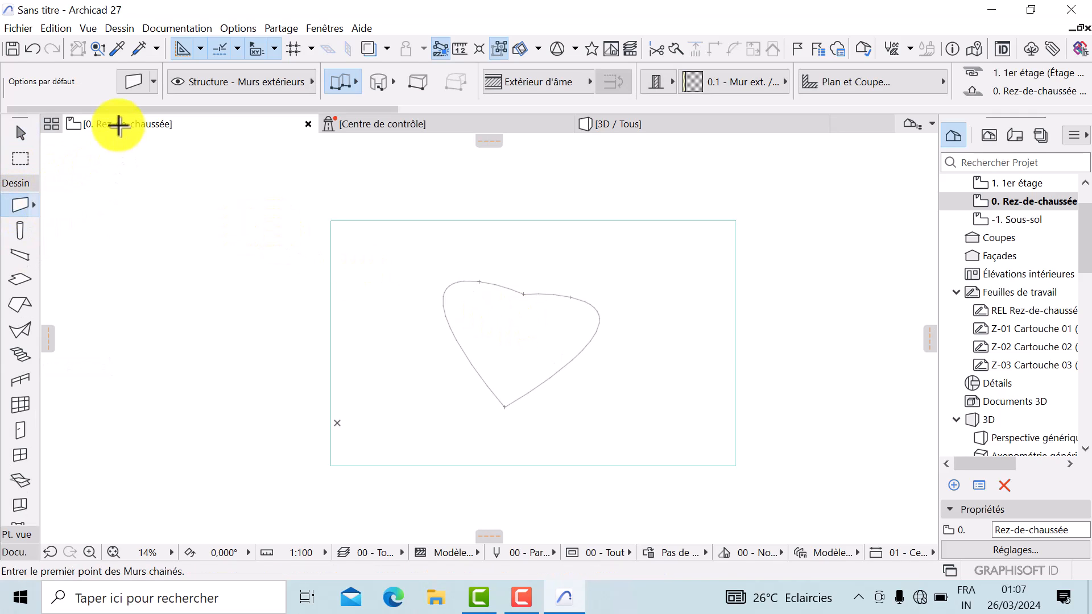
left_click(135, 85)
left_click(368, 85)
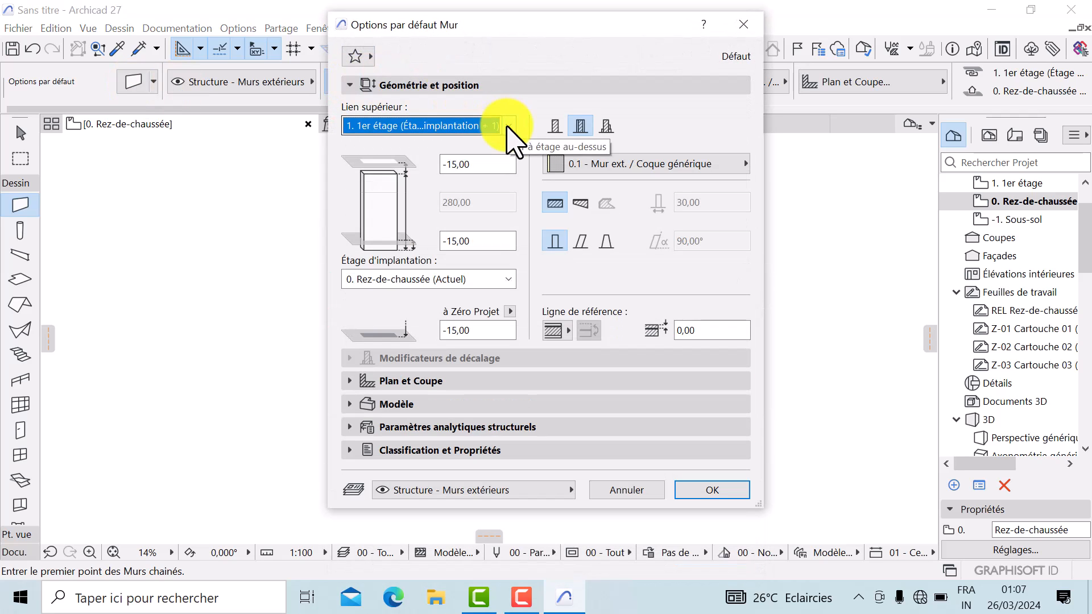
left_click(508, 127)
left_click(462, 193)
left_click(554, 127)
left_click(478, 241)
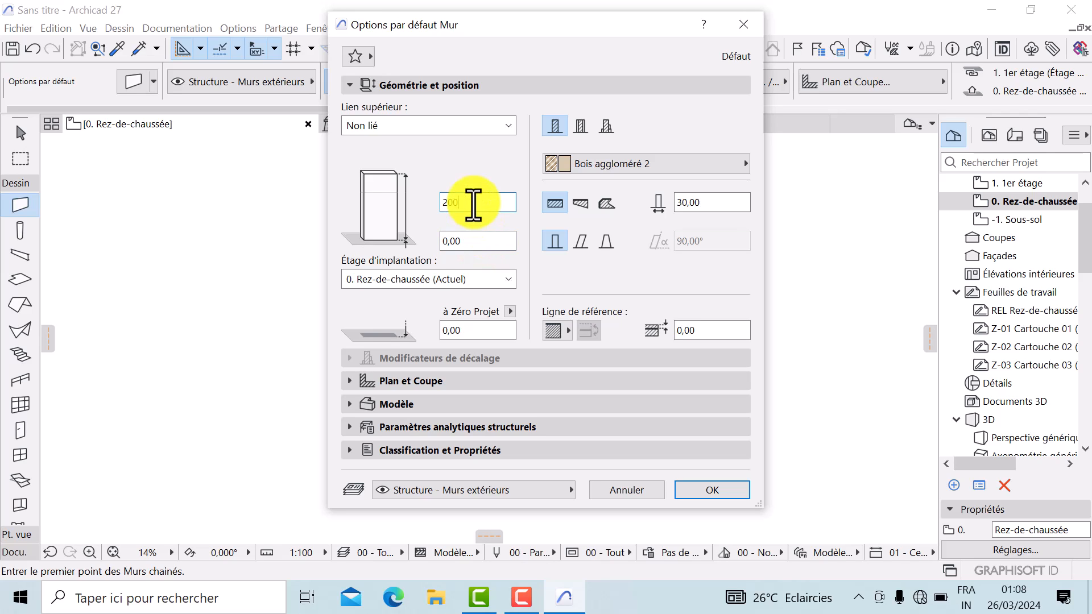
Assign the GEN - Structurel building material to the default wall and adjust its thickness.
left_click(742, 164)
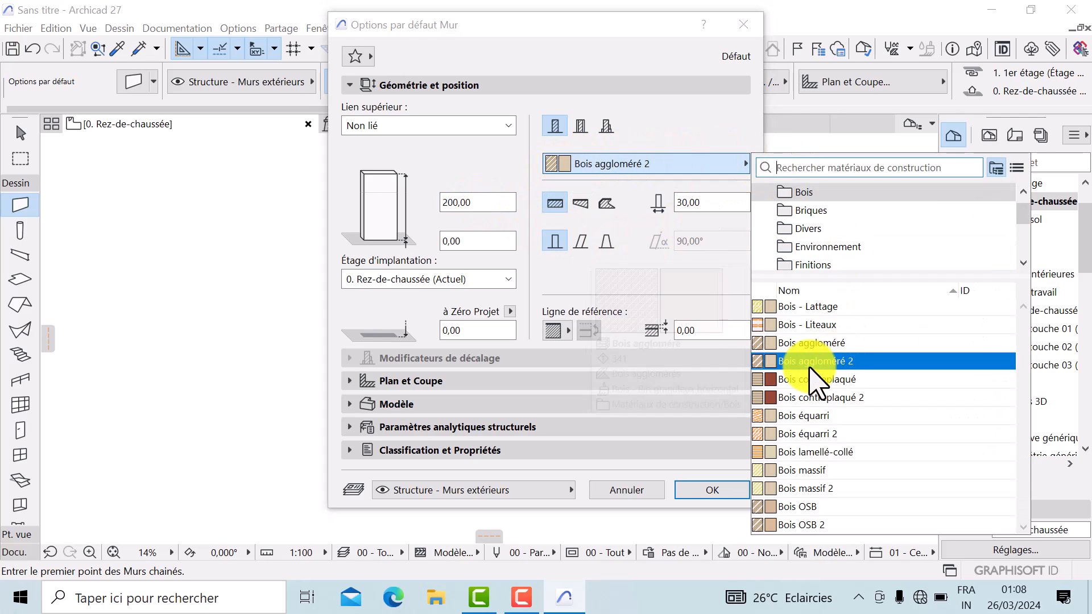
scroll(828, 251, "down", 2)
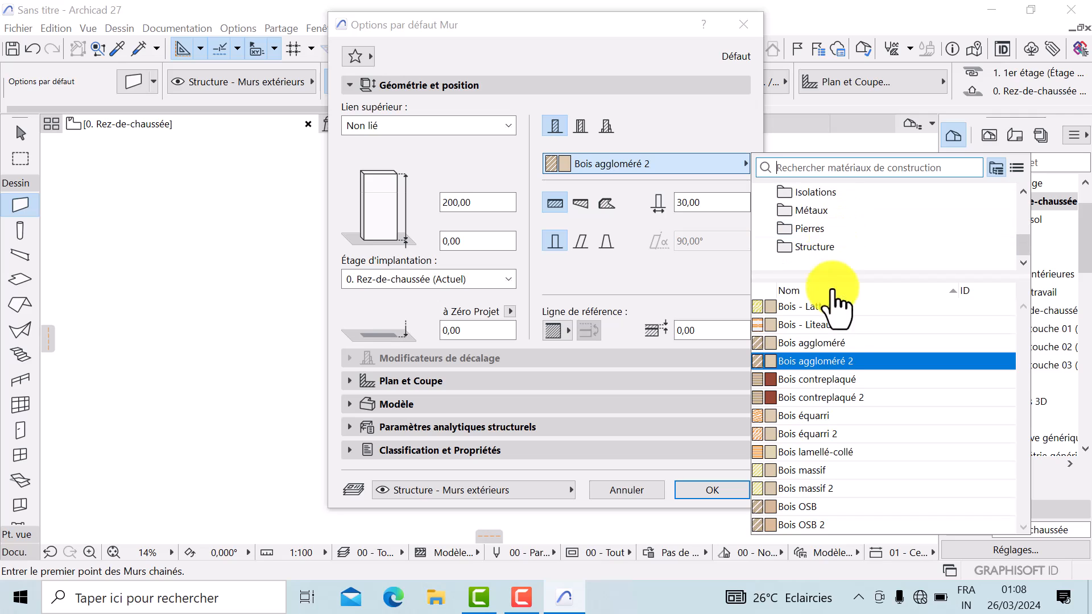
scroll(829, 250, "up", 1)
left_click(819, 228)
left_click(814, 453)
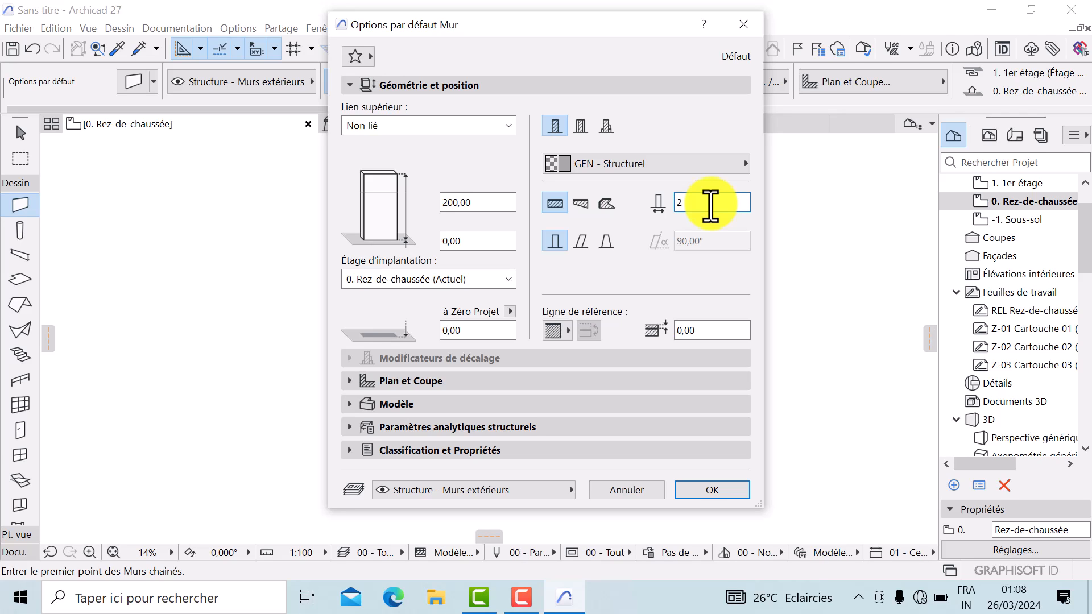
Set the default wall's uncut line pen to pen 1 (0.01 mm) in its plan and section contours.
left_click(350, 381)
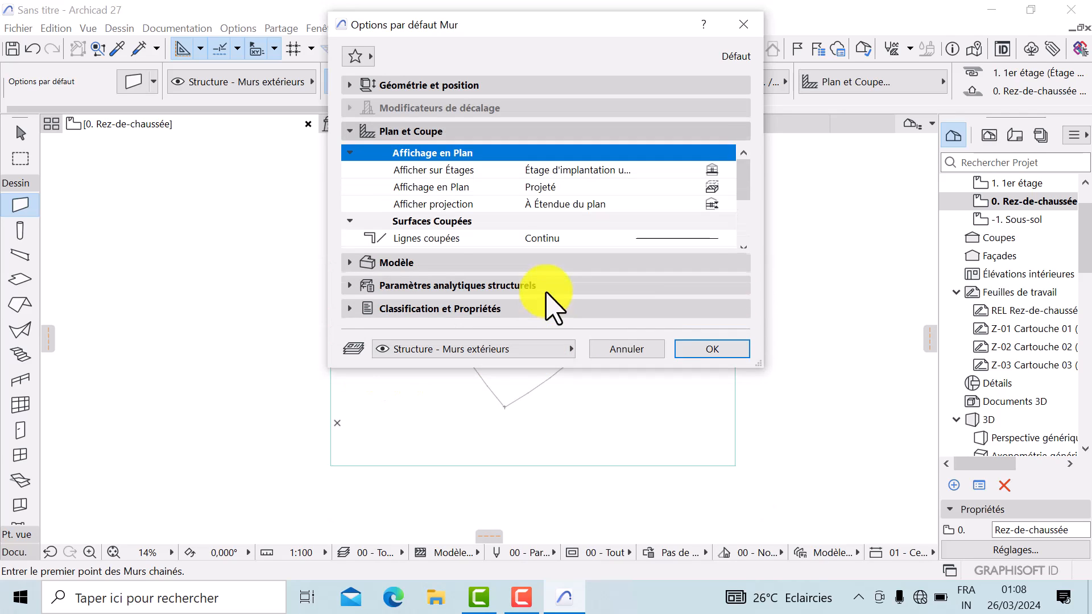
scroll(682, 239, "down", 3)
left_click(728, 222)
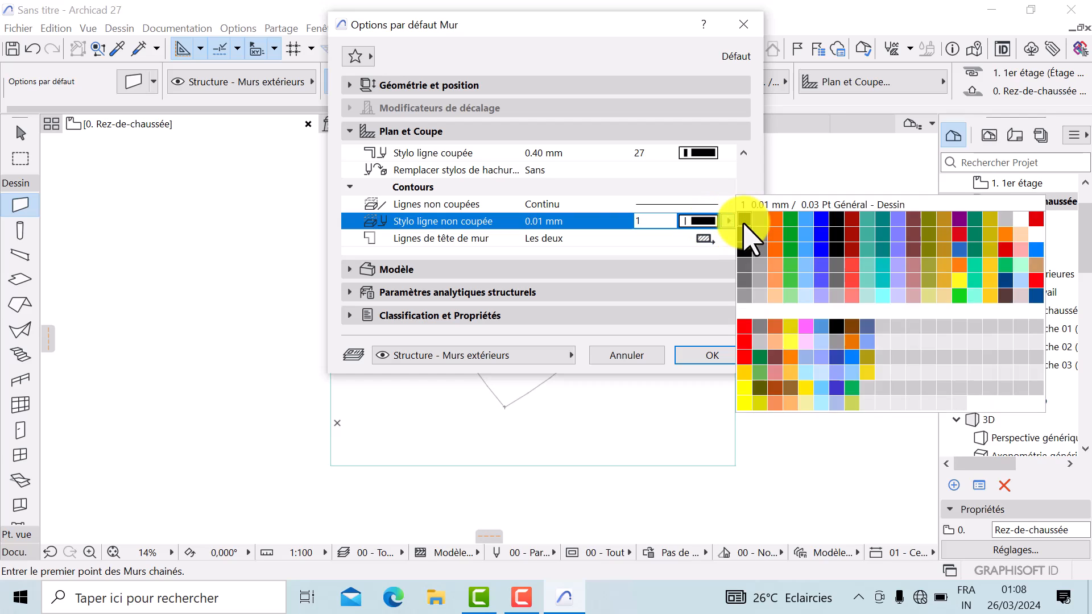
left_click(744, 220)
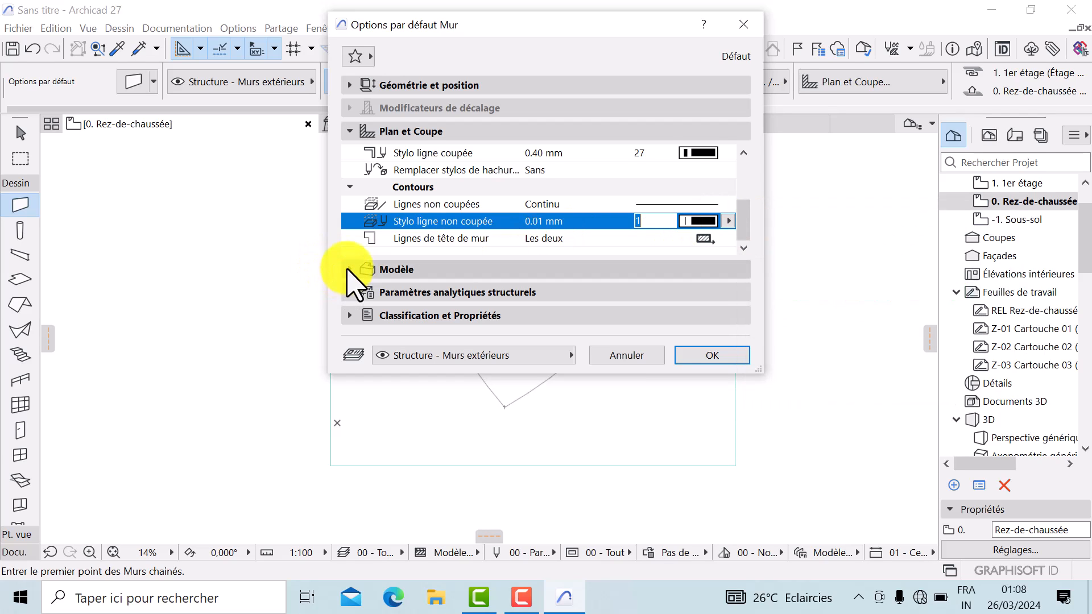
Override the default wall's outside face surface with Bois - Acajou horizontal from the Bois group.
left_click(364, 281)
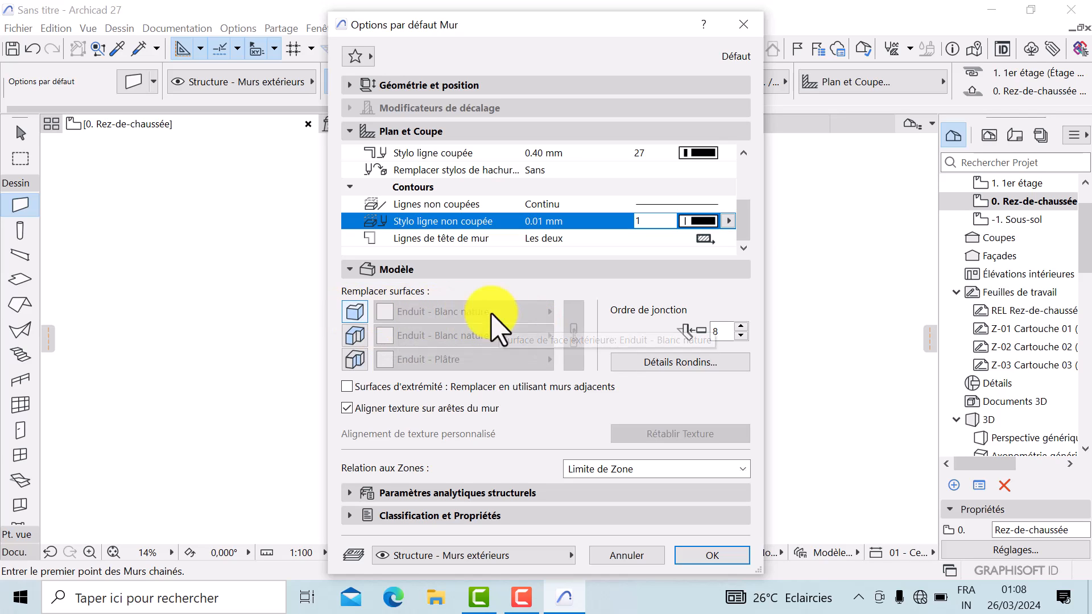
left_click(446, 314)
left_click(543, 312)
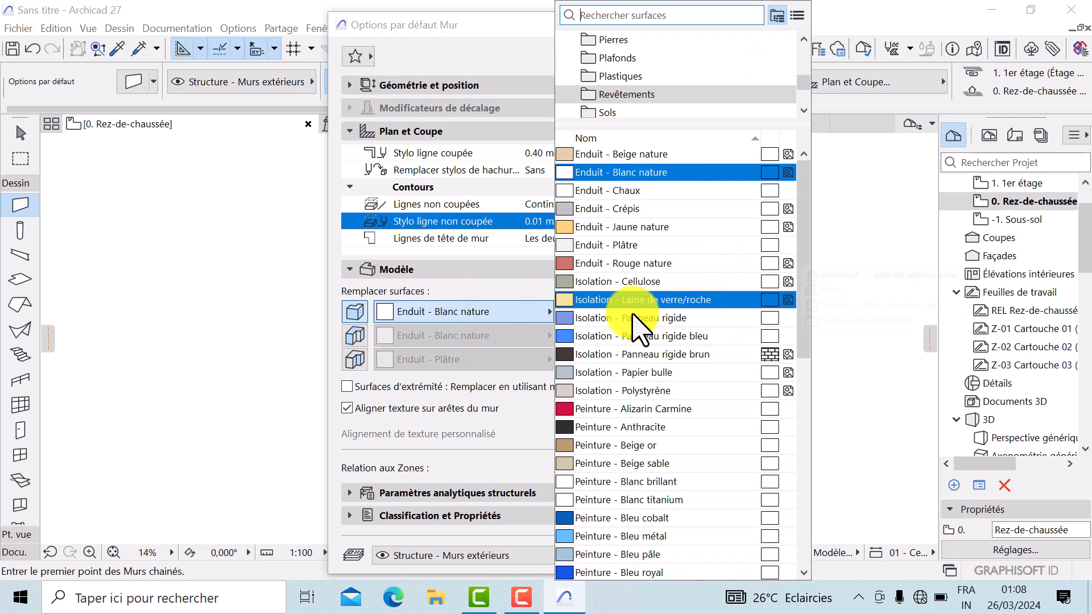
scroll(648, 73, "up", 5)
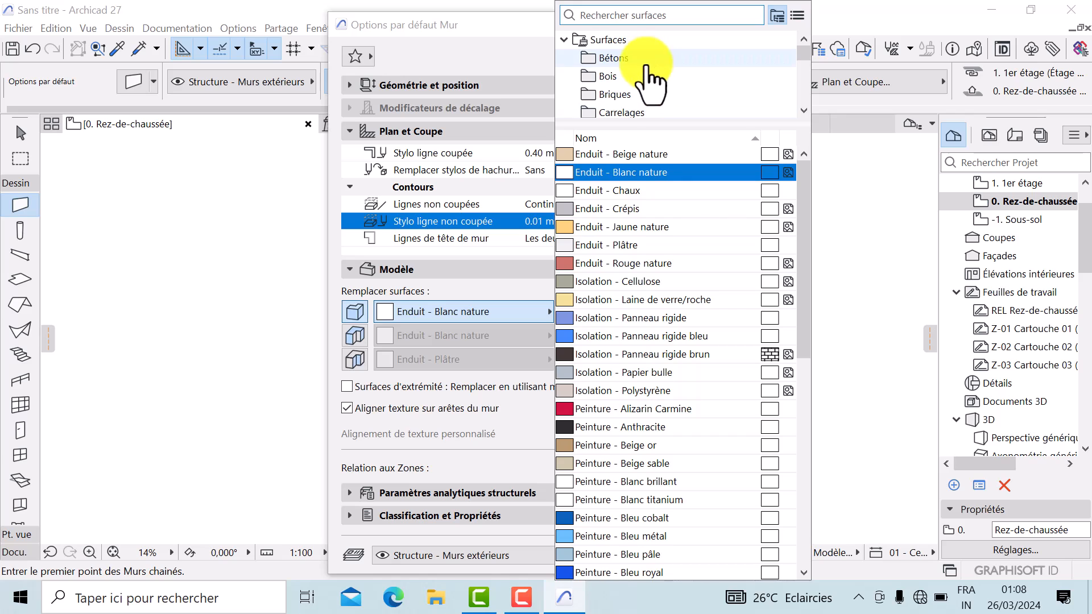
left_click(617, 77)
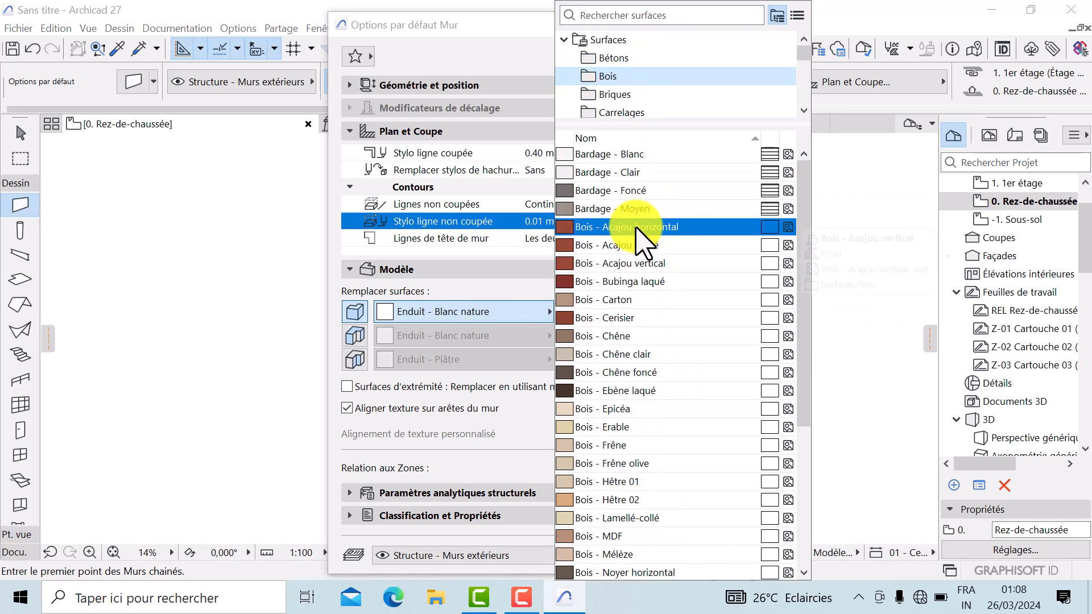
left_click(637, 227)
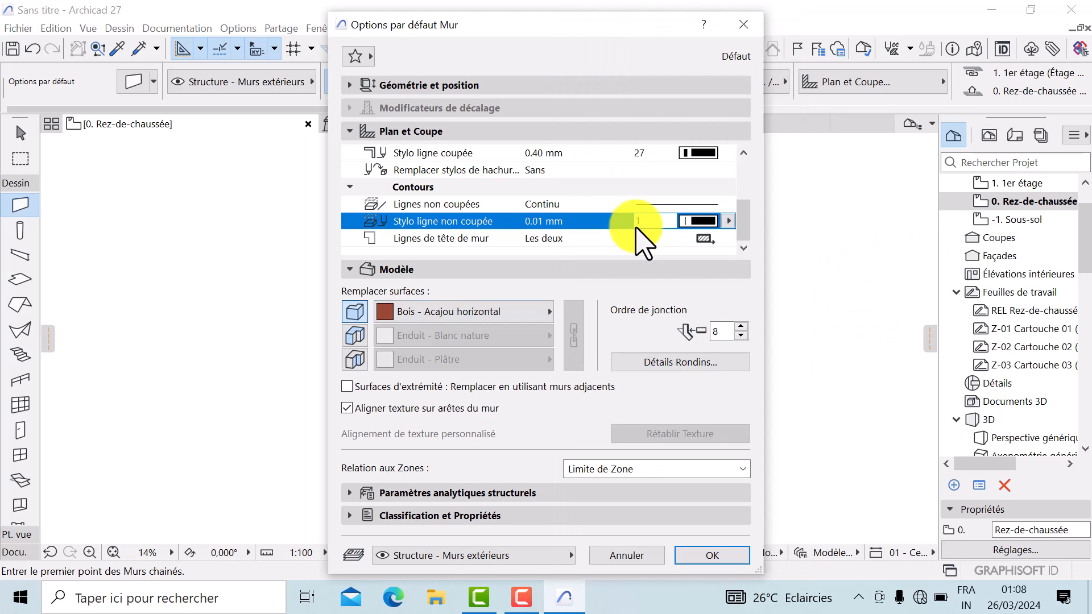
Override the default wall's edge surface with Bois - Acajou laqué from the Bois group.
left_click(354, 336)
left_click(531, 336)
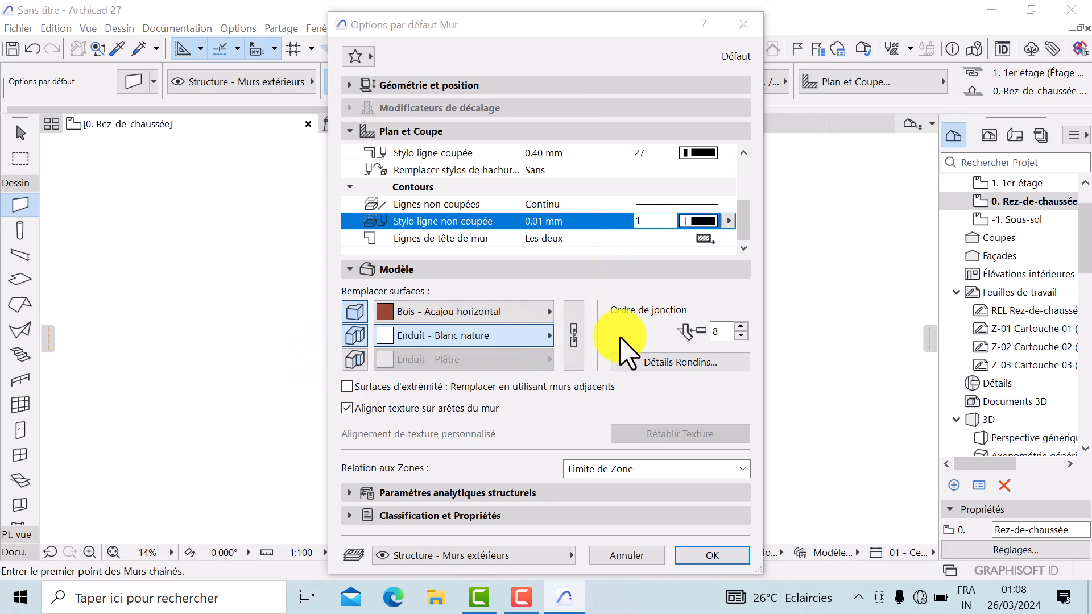
scroll(654, 91, "up", 5)
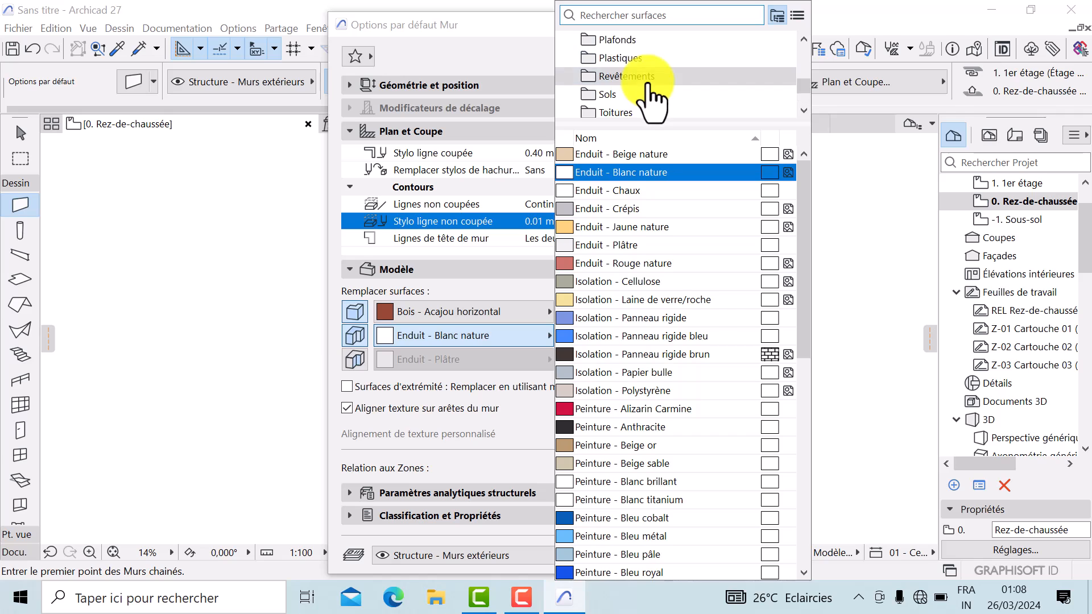
left_click(634, 77)
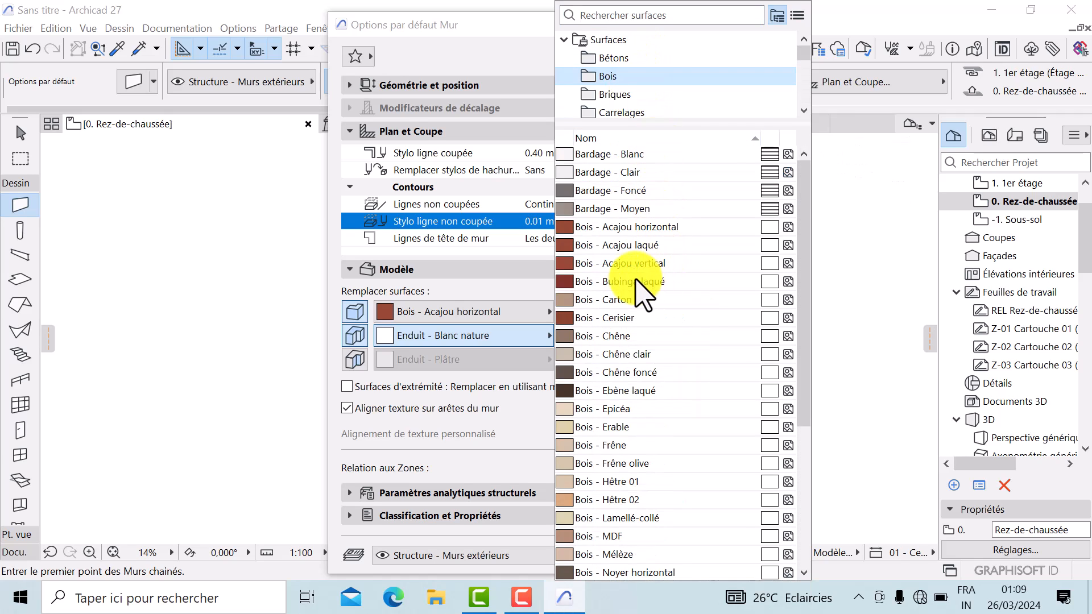
left_click(633, 246)
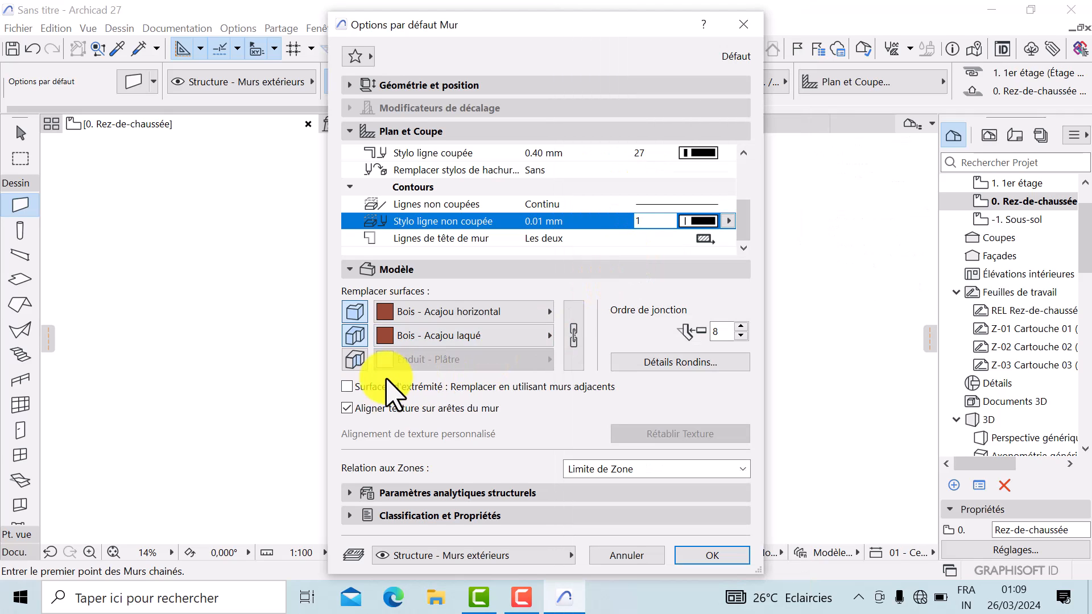
Override the default wall's inside face surface with Carrelage - Mosaïque bleu from the Carrelages group and accept the wall settings.
left_click(515, 364)
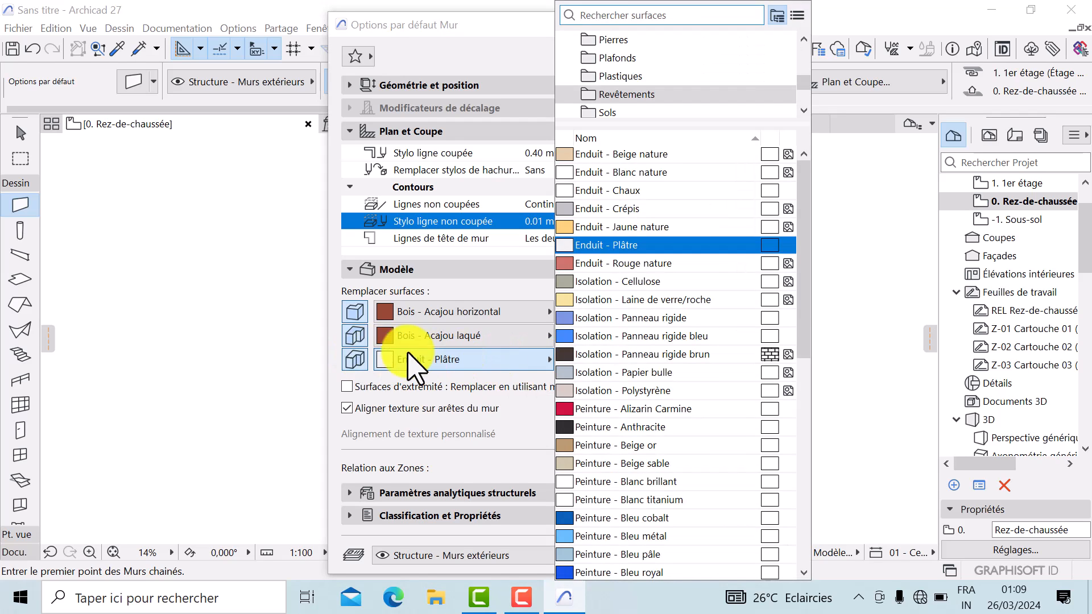
scroll(676, 91, "up", 5)
scroll(679, 94, "down", 1)
left_click(677, 58)
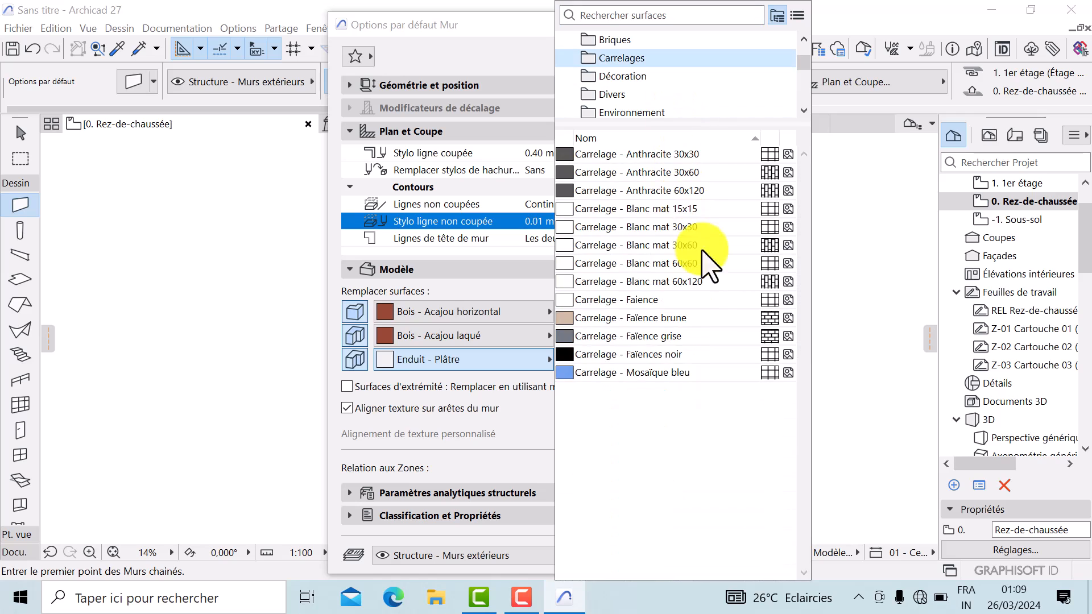
left_click(641, 384)
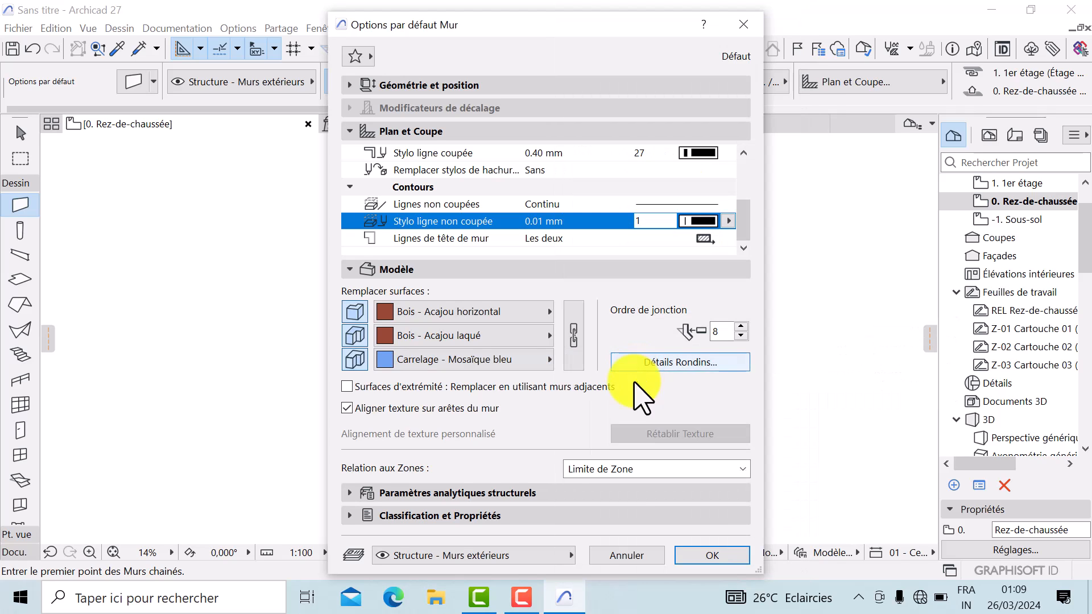
left_click(712, 555)
Generate chained walls with the Magic Wand along the whole heart-shaped spline outline on the ground-floor plan.
scroll(463, 378, "up", 2)
middle_click_drag(463, 378, 467, 404)
scroll(535, 312, "down", 1)
scroll(528, 305, "down", 1)
middle_click_drag(528, 305, 528, 283)
key("Escape")
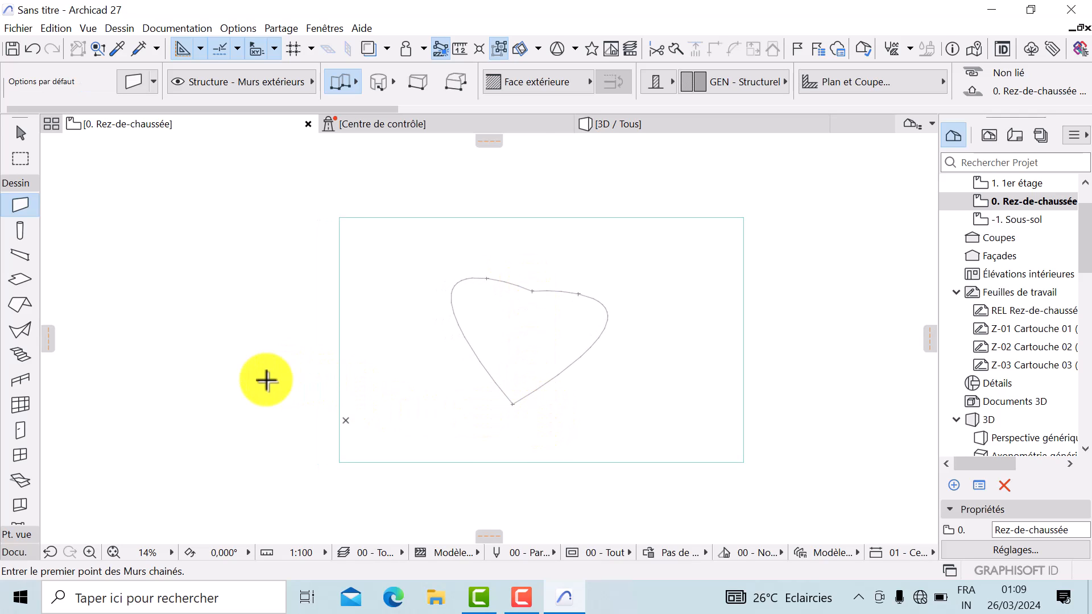
key("space")
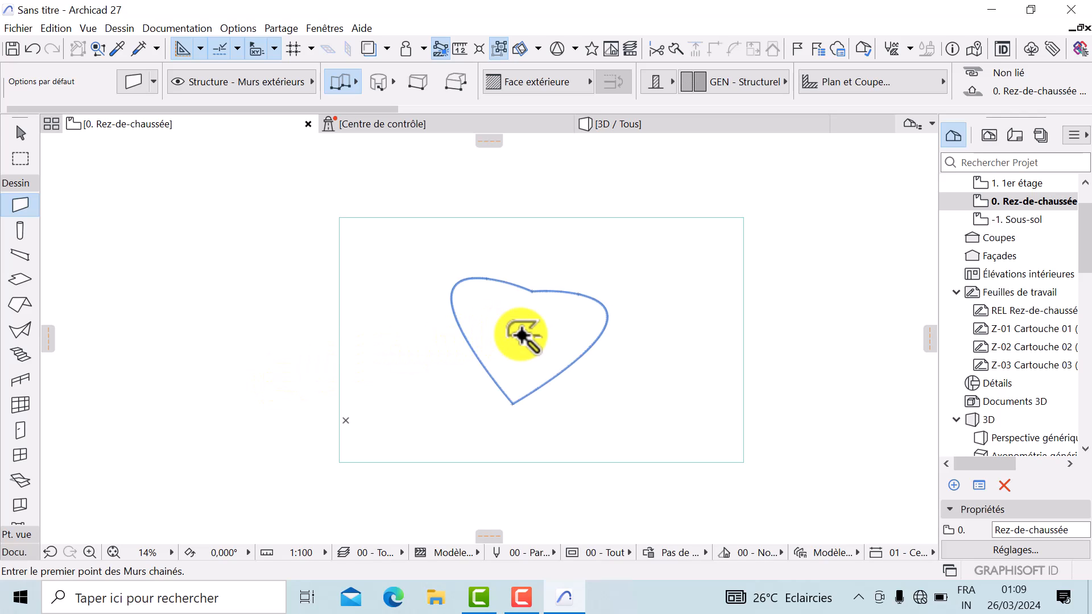
scroll(507, 328, "up", 2)
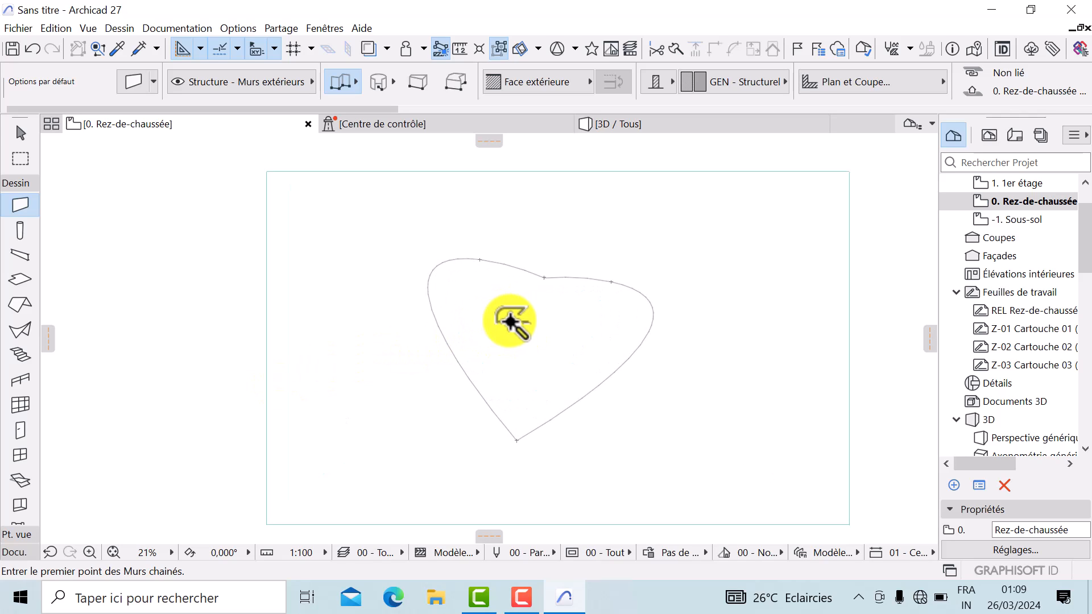
scroll(516, 345, "up", 2)
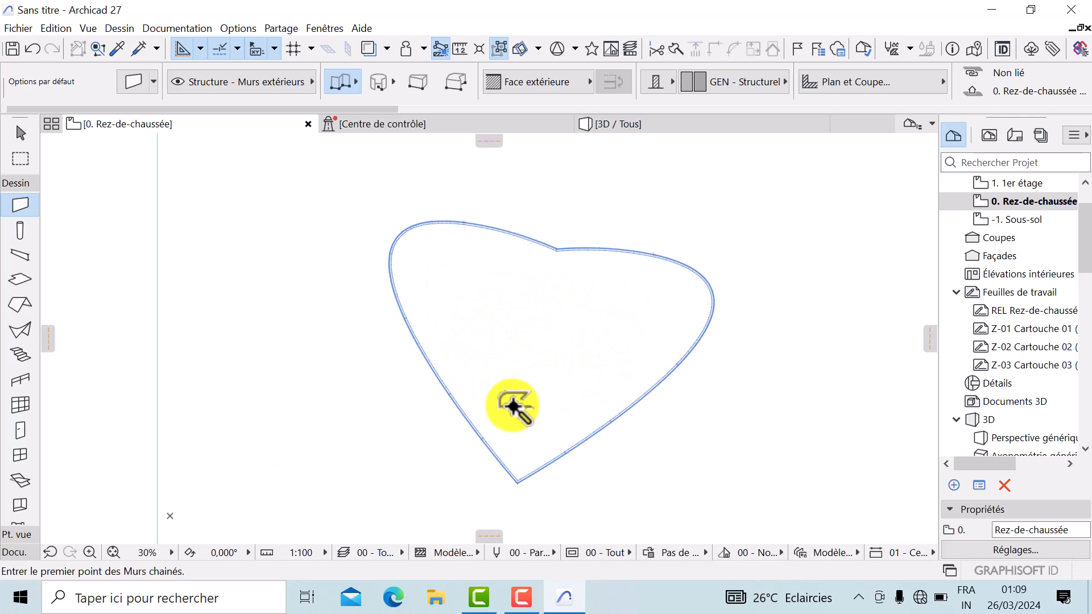
scroll(441, 269, "up", 3)
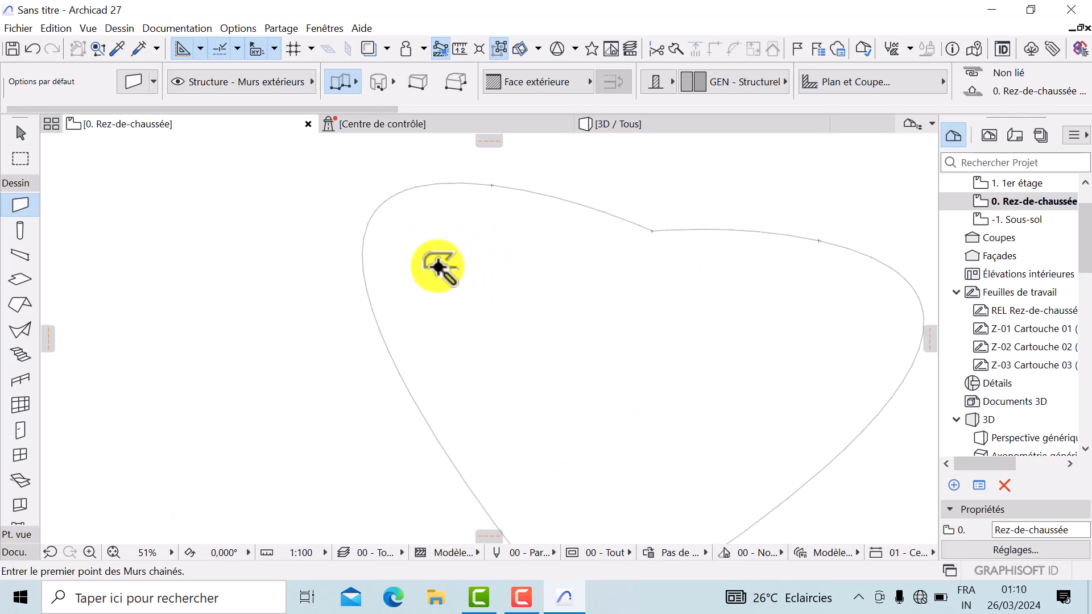
left_click(438, 267)
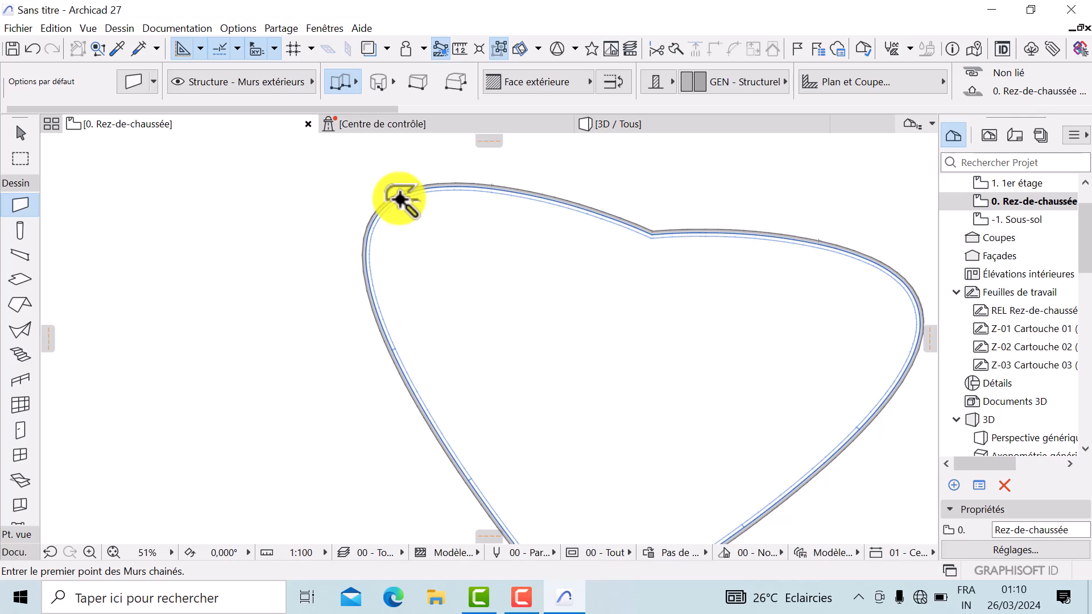
Examine the heart-shaped walls and their wood and mosaic finishes in 3D, and return to the Rez-de-chaussée plan.
scroll(481, 382, "down", 3)
scroll(481, 382, "up", 2)
scroll(561, 214, "down", 1)
scroll(421, 208, "down", 3)
mouse_move(620, 125)
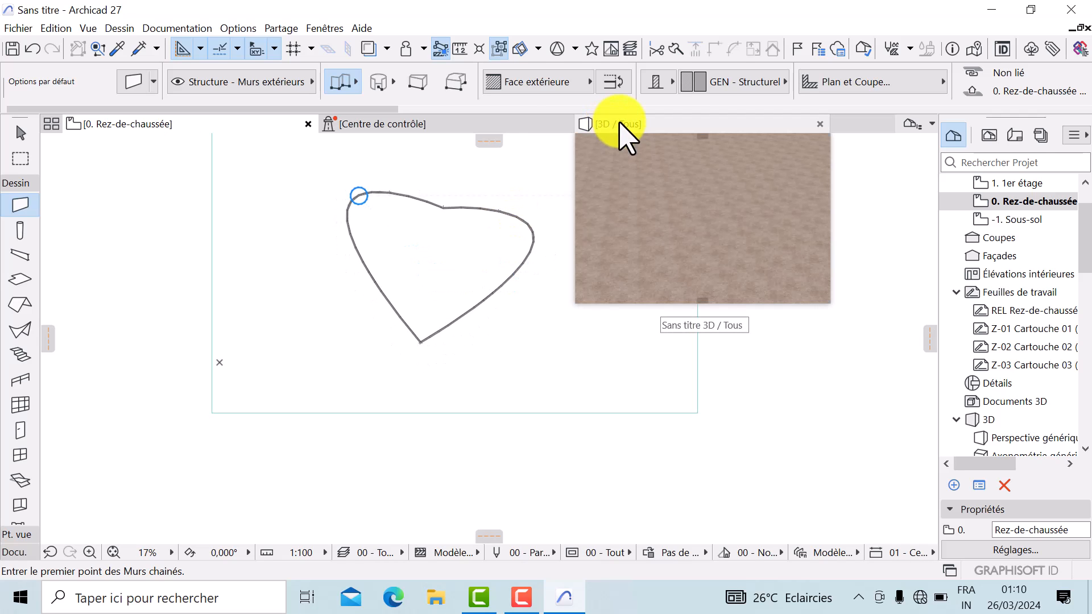
left_click(621, 123)
middle_click_drag(513, 262, 258, 300)
scroll(275, 293, "down", 1)
middle_click_drag(409, 315, 527, 358, "shift")
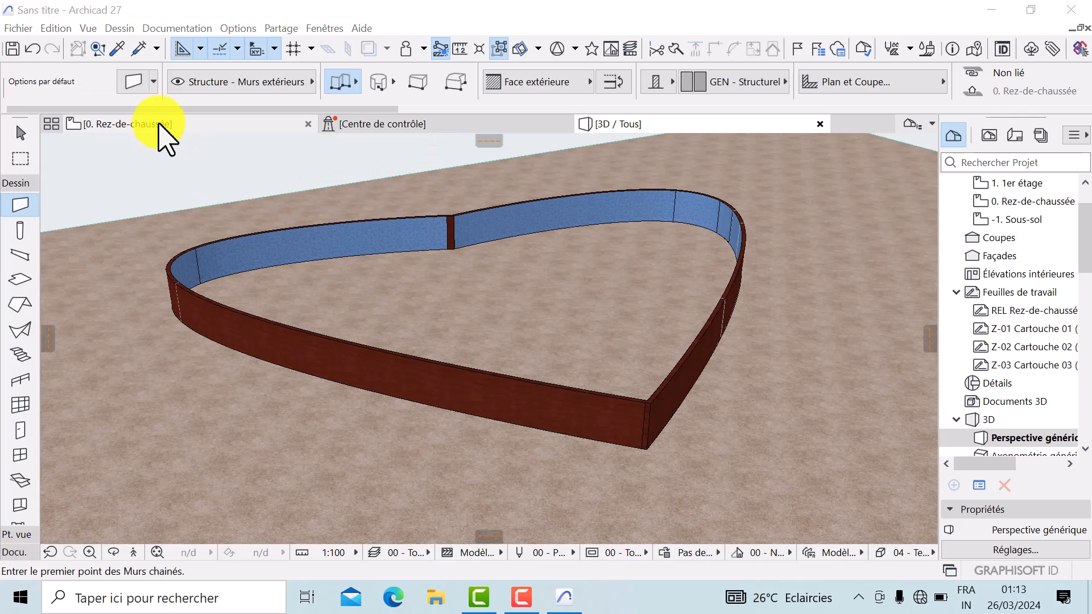
left_click(159, 123)
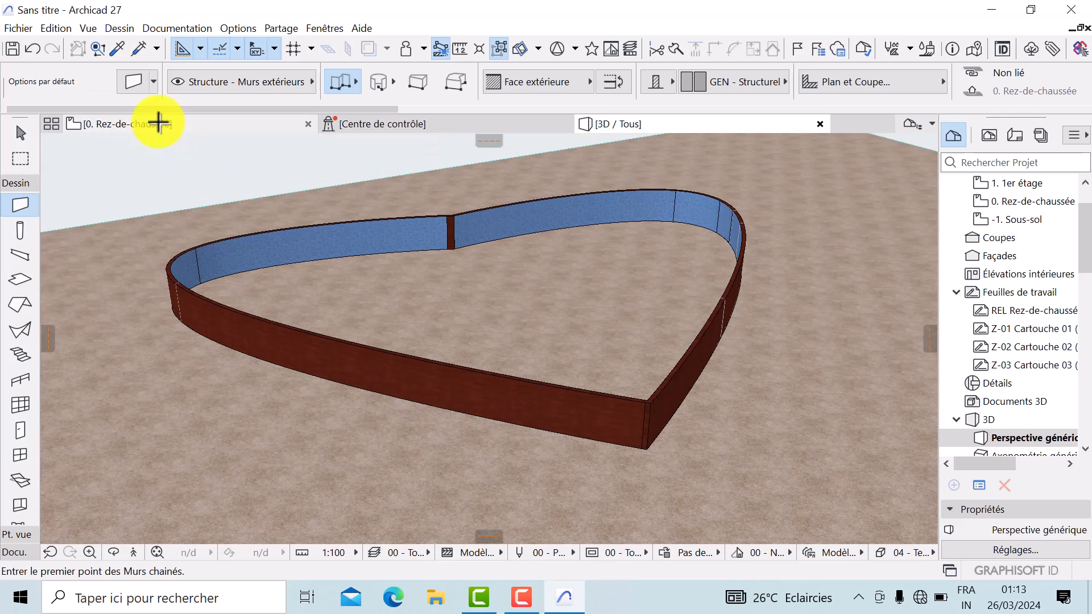
mouse_move(159, 122)
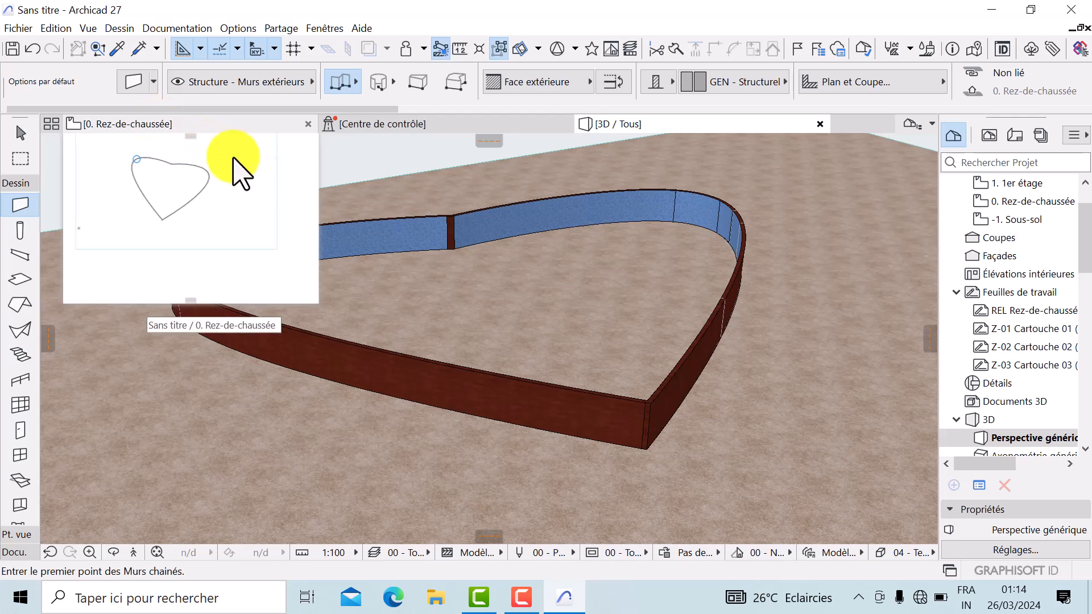
left_click(209, 147)
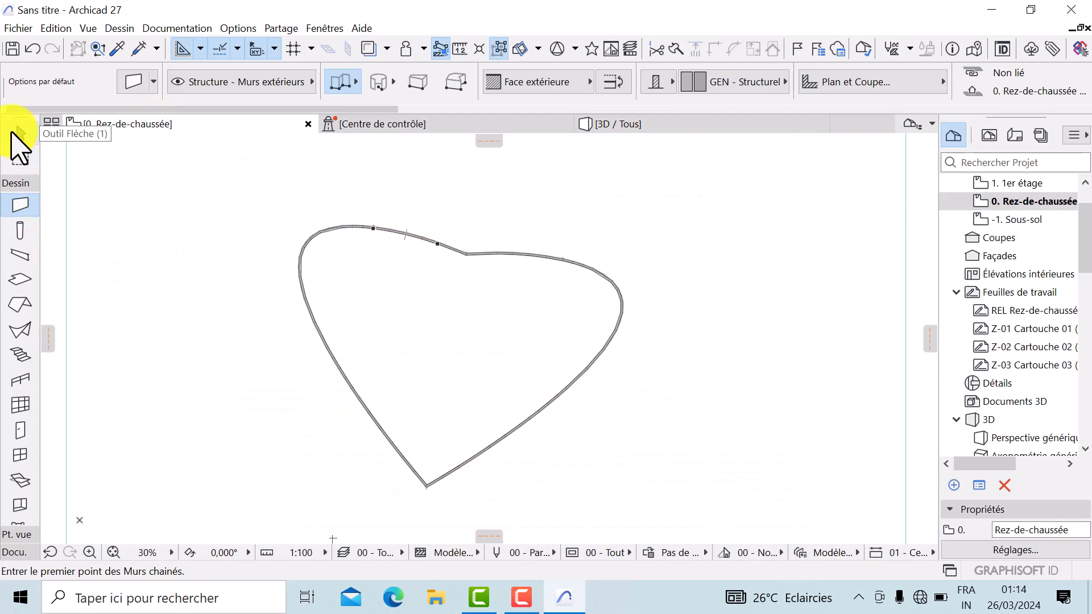
Cut a hole in the rectangular gravel slab along the heart-shaped wall outline using the Magic Wand, and deselect the slab.
left_click(17, 134)
left_click(130, 206)
scroll(153, 225, "down", 3)
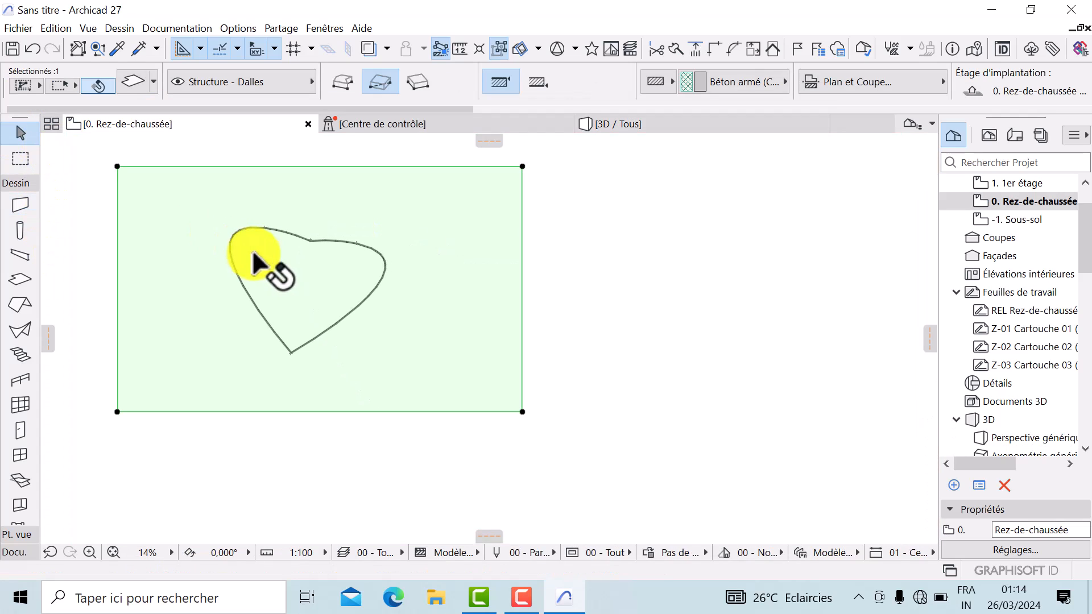
left_click(117, 165)
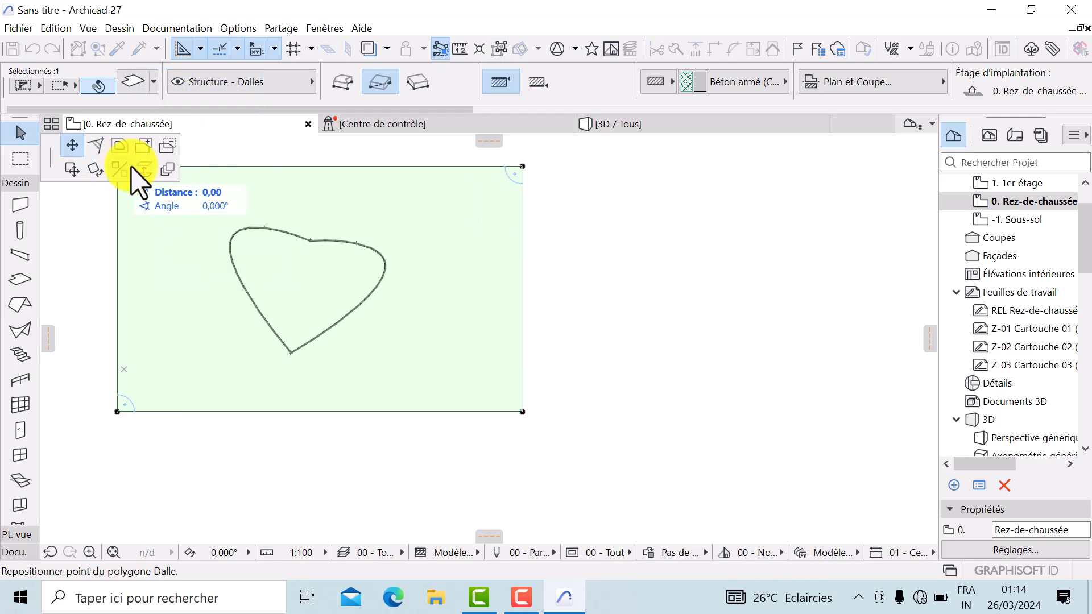
left_click(169, 147)
scroll(398, 310, "down", 1)
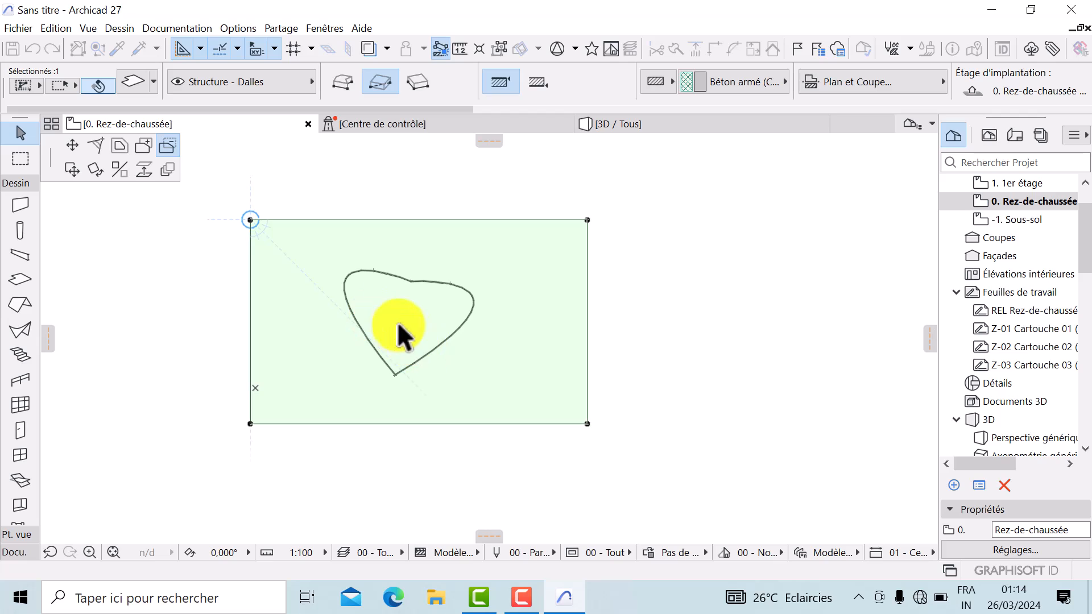
key("space")
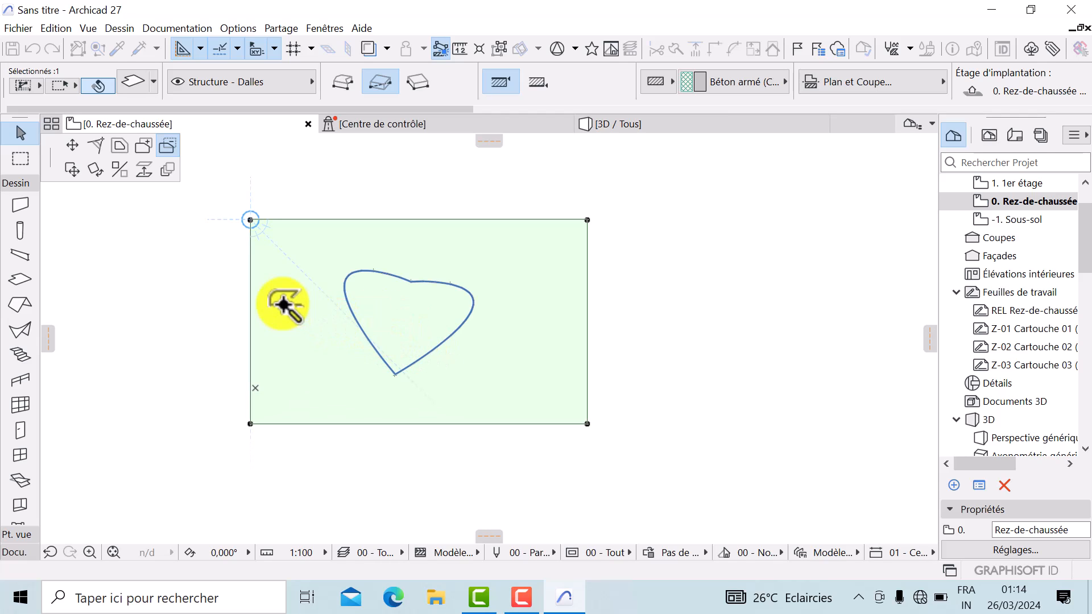
left_click(389, 315)
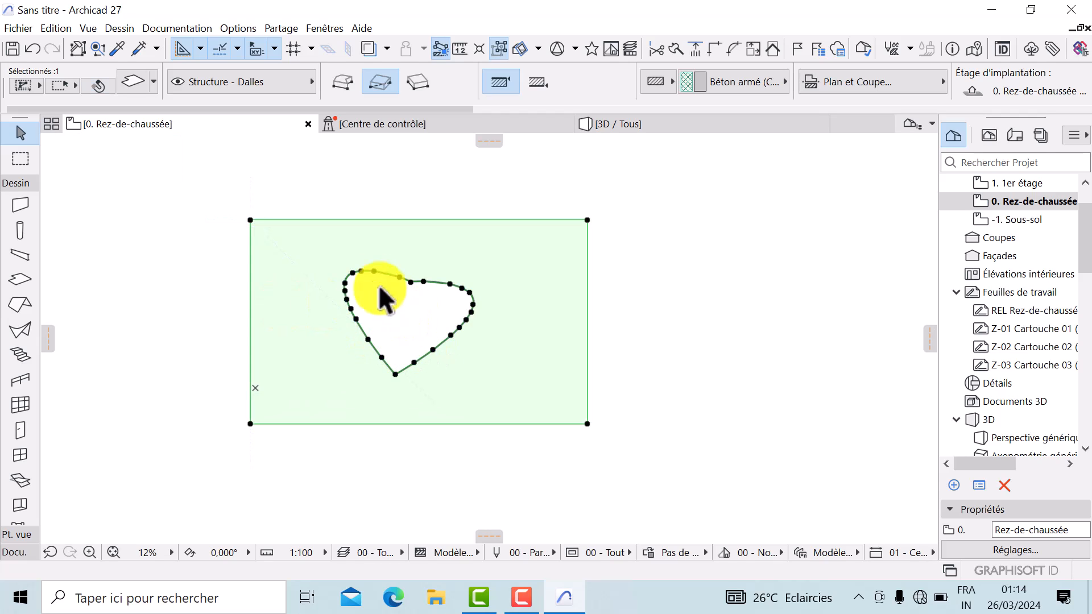
scroll(348, 275, "up", 3)
scroll(387, 310, "up", 1)
scroll(364, 283, "down", 4)
key("Escape")
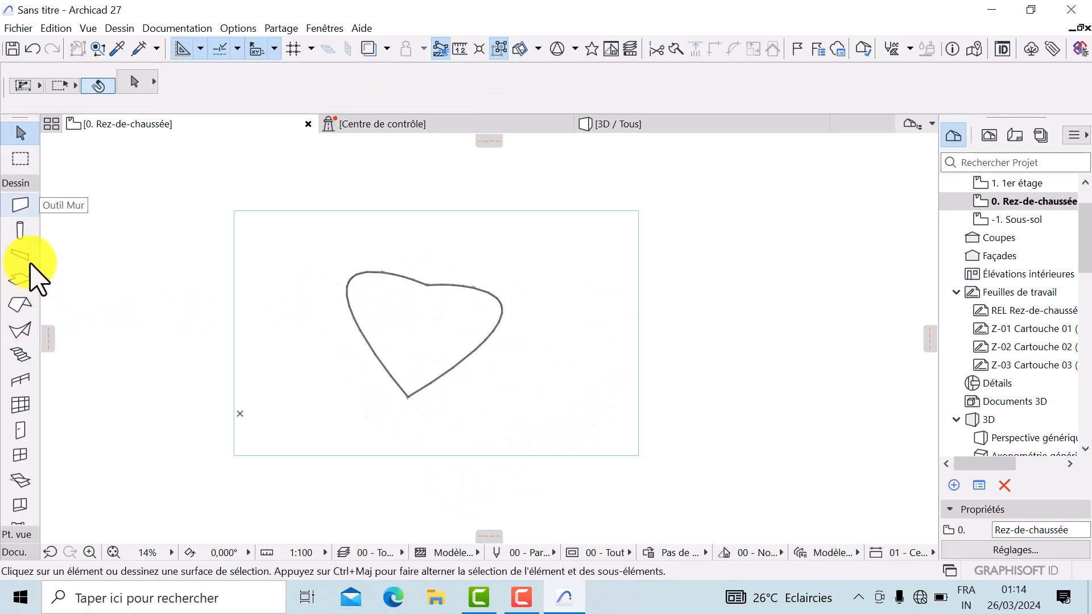
Override the default slab's top surface with Carrelage - Mosaïque bleu from the Carrelages group.
left_click(21, 279)
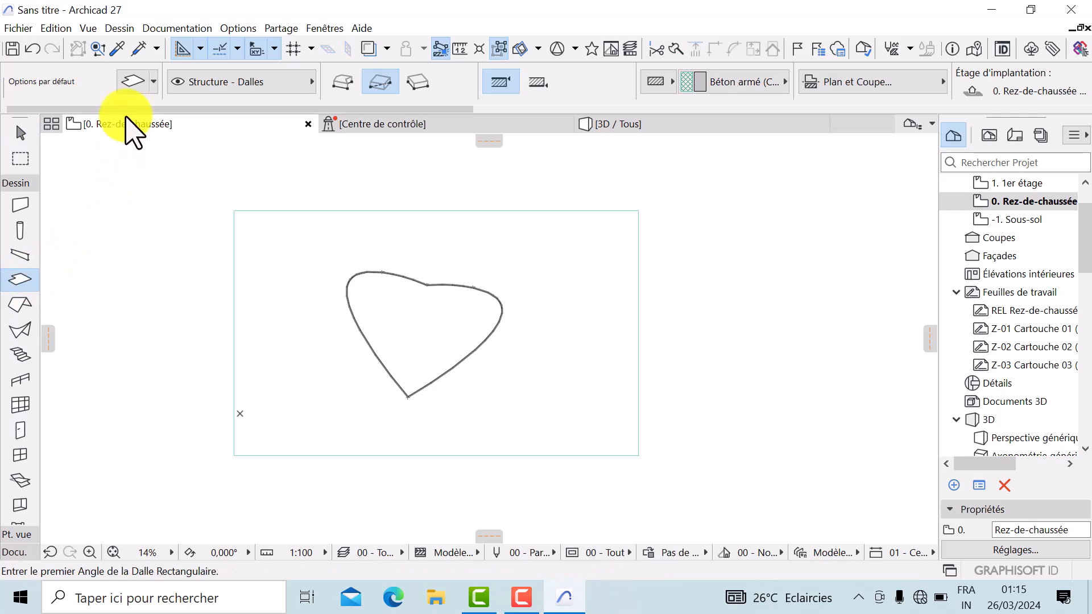
left_click(133, 82)
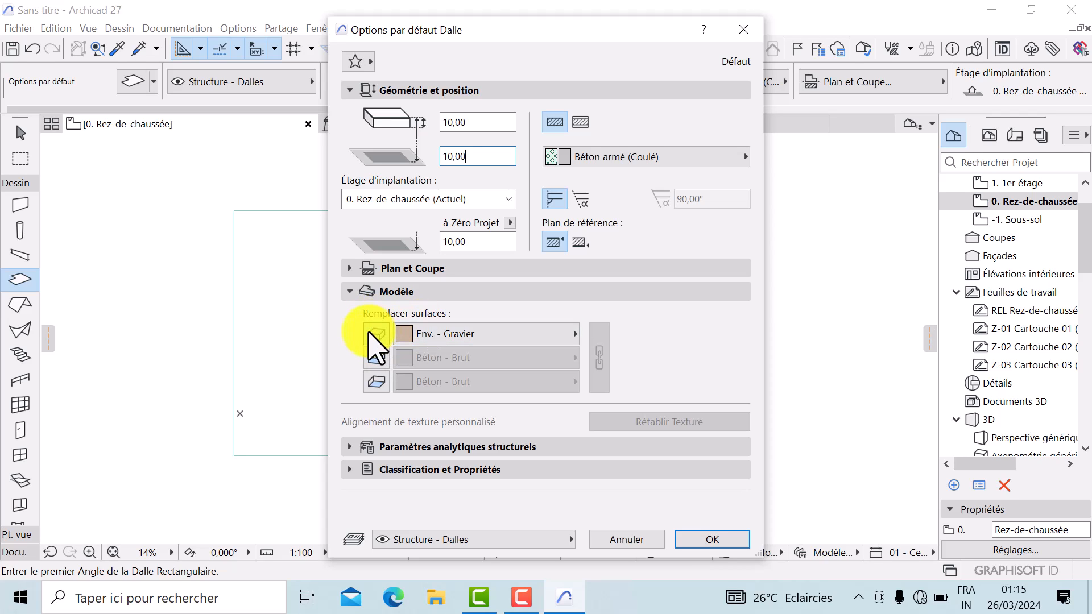
left_click(566, 334)
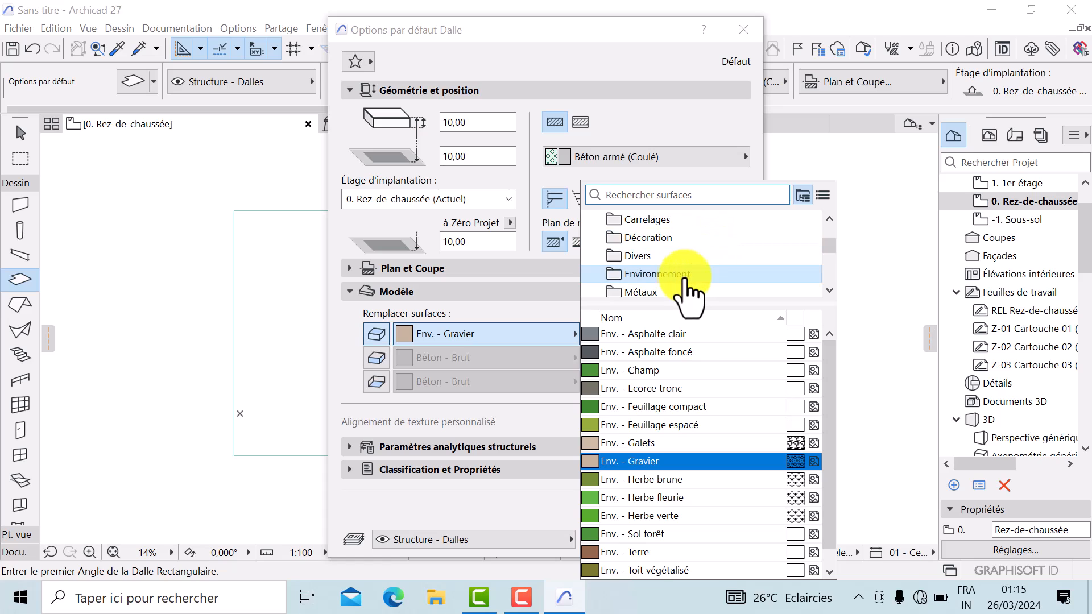
scroll(673, 260, "down", 1)
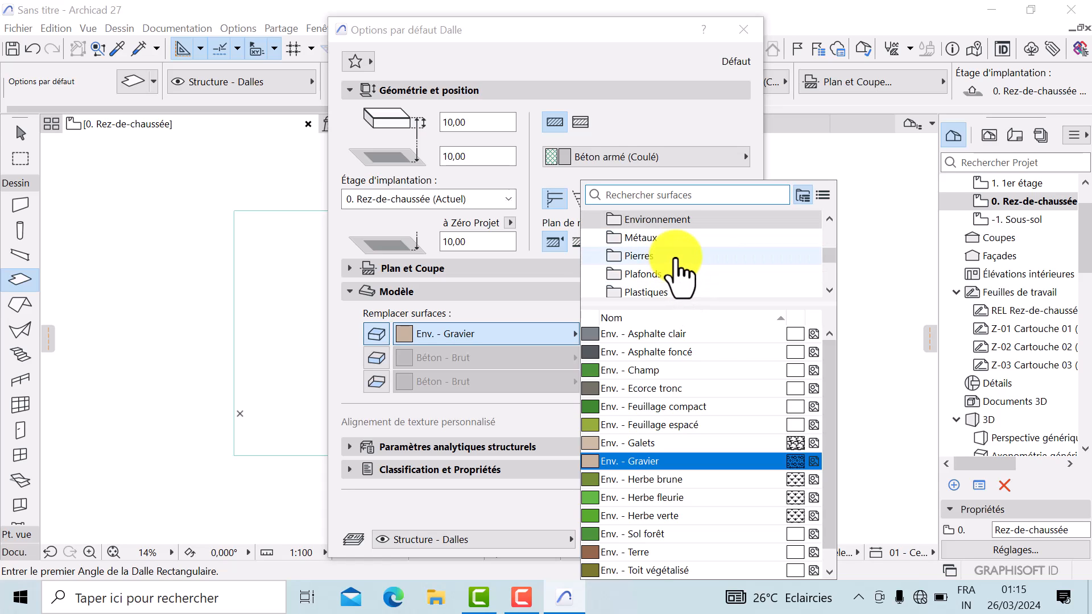
scroll(681, 272, "up", 2)
scroll(677, 264, "down", 1)
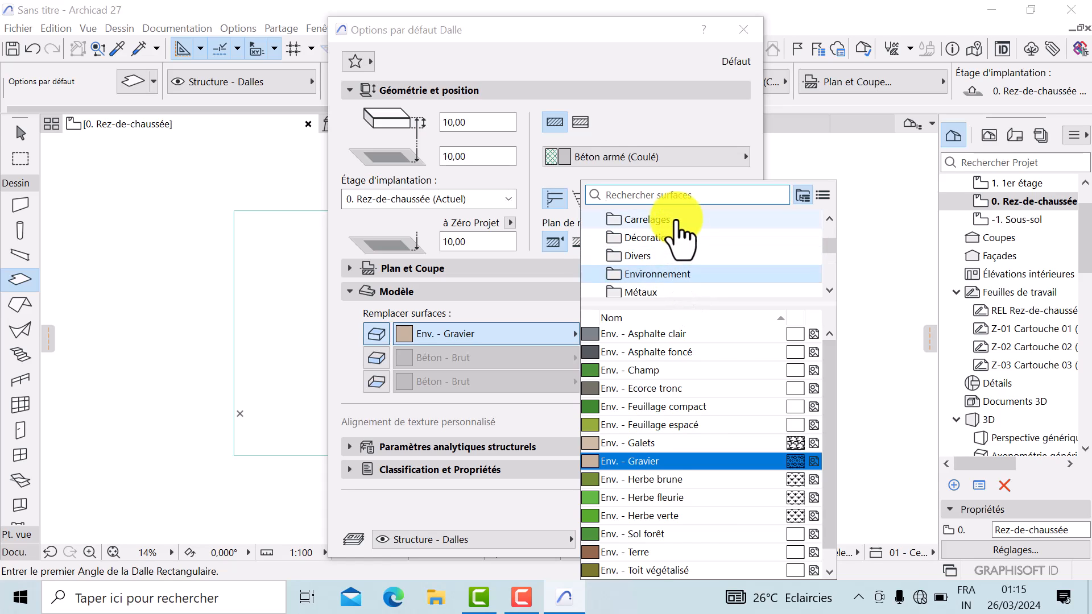
left_click(676, 227)
left_click(662, 554)
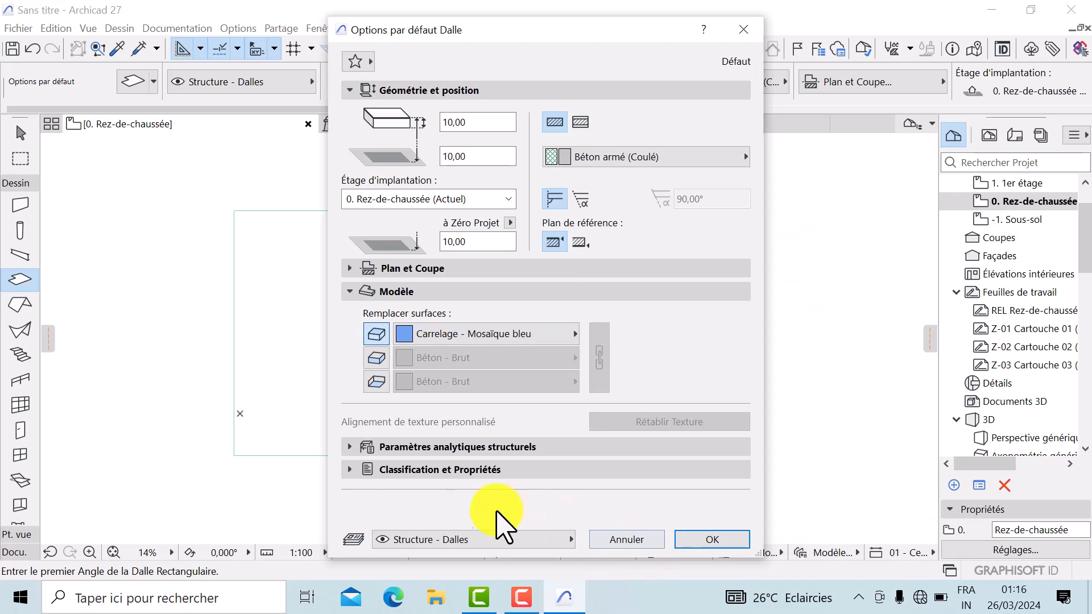
Override the default slab's edge surface with Vernis - Noir from the Vernis group.
left_click(571, 358)
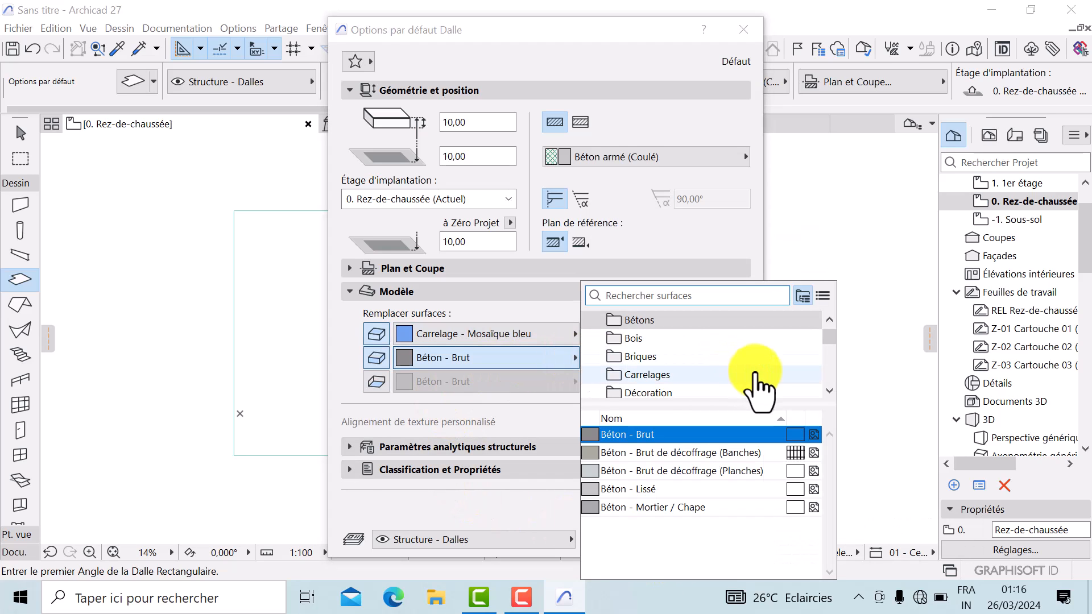
scroll(662, 359, "down", 3)
scroll(663, 361, "down", 1)
left_click(654, 357)
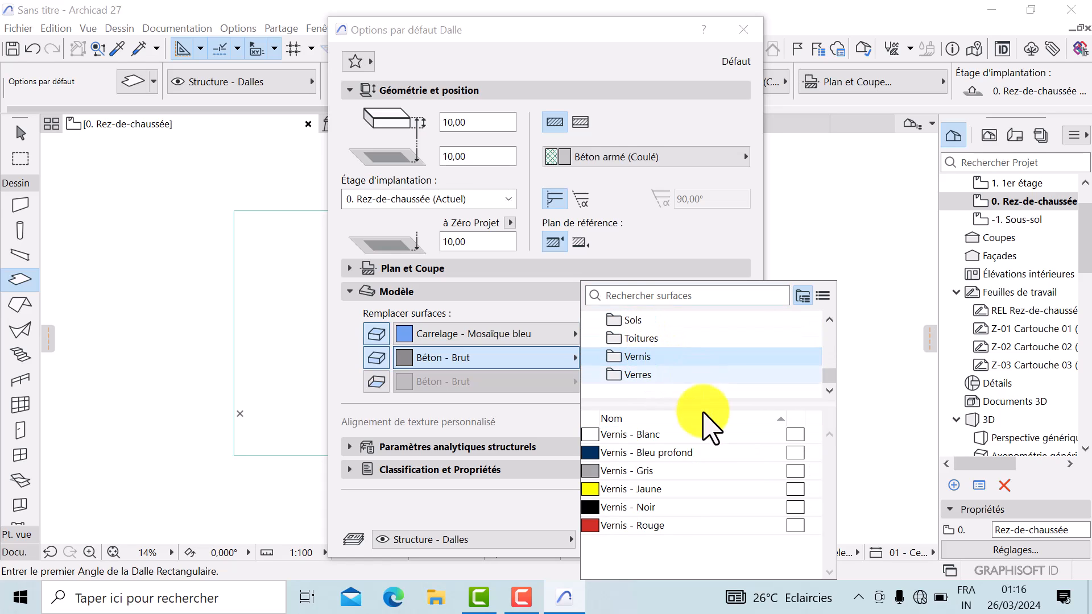
left_click(662, 508)
Override the default slab's bottom surface with Vernis - Noir from the Vernis group and accept the slab settings.
left_click(376, 382)
left_click(570, 382)
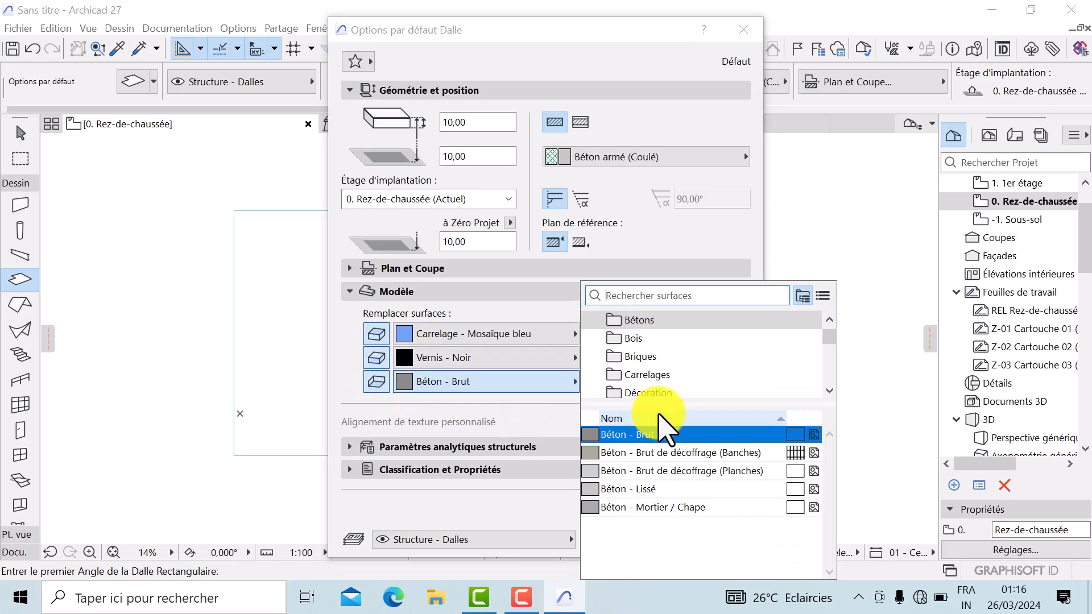
scroll(663, 387, "down", 4)
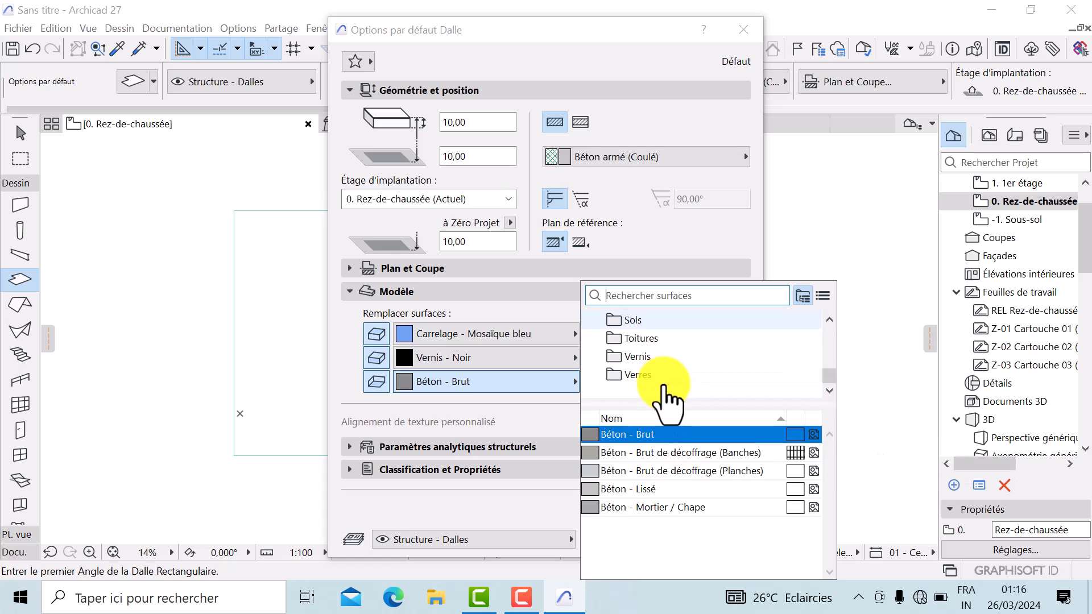
left_click(663, 357)
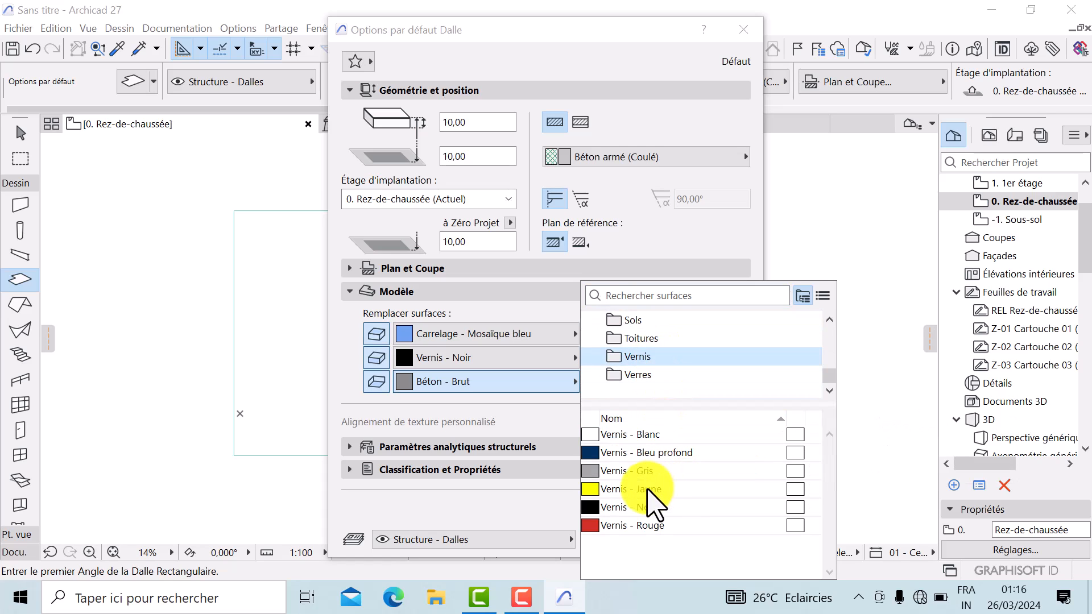
left_click(651, 508)
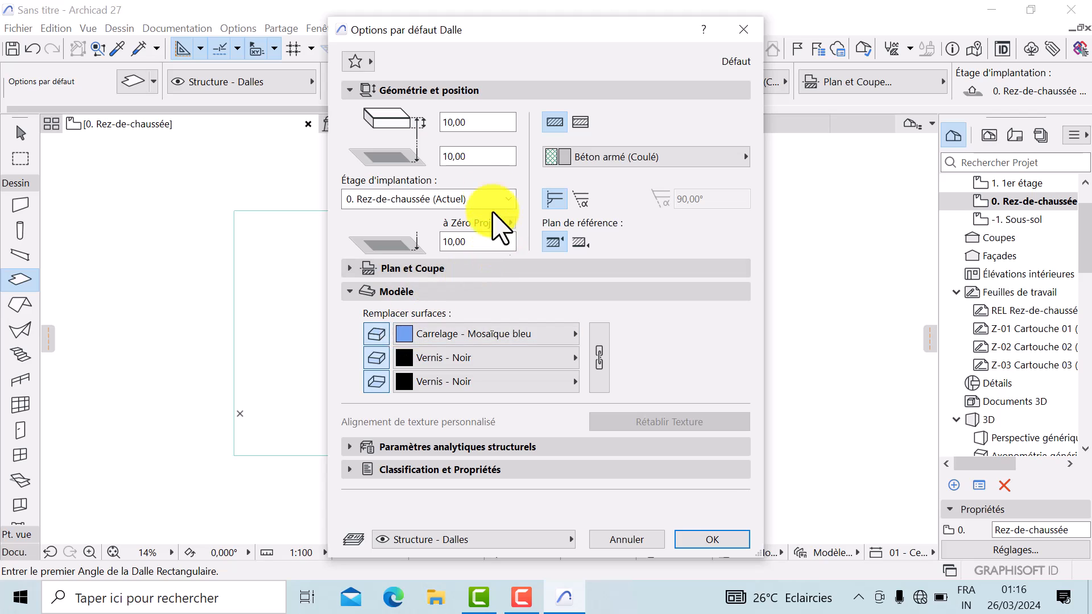
left_click(712, 539)
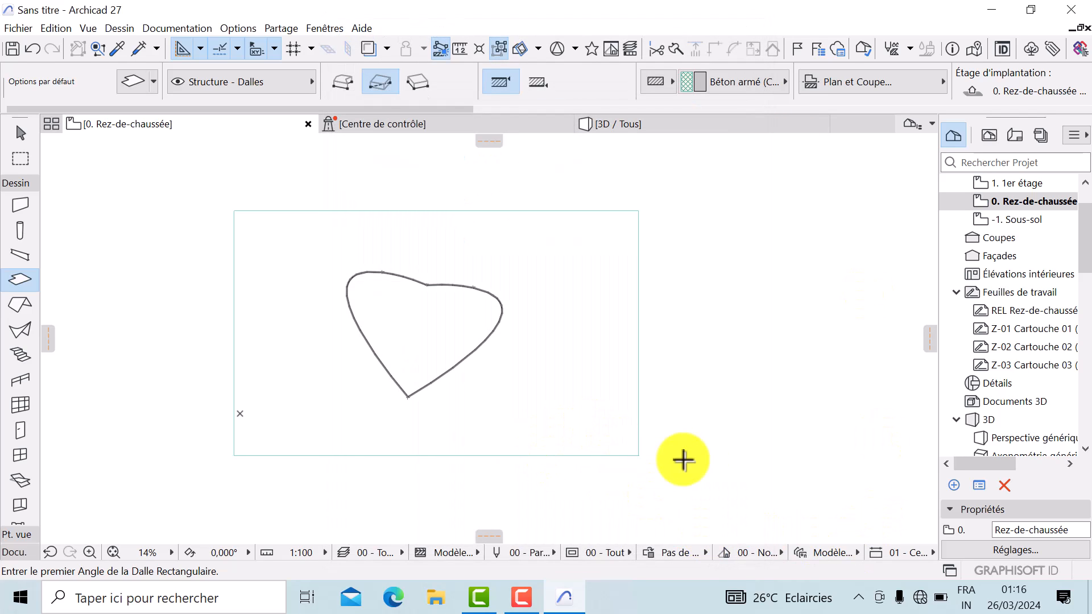
Create a slab filling the inside of the heart-shaped walls with the Magic Wand and check it in 3D.
key("space")
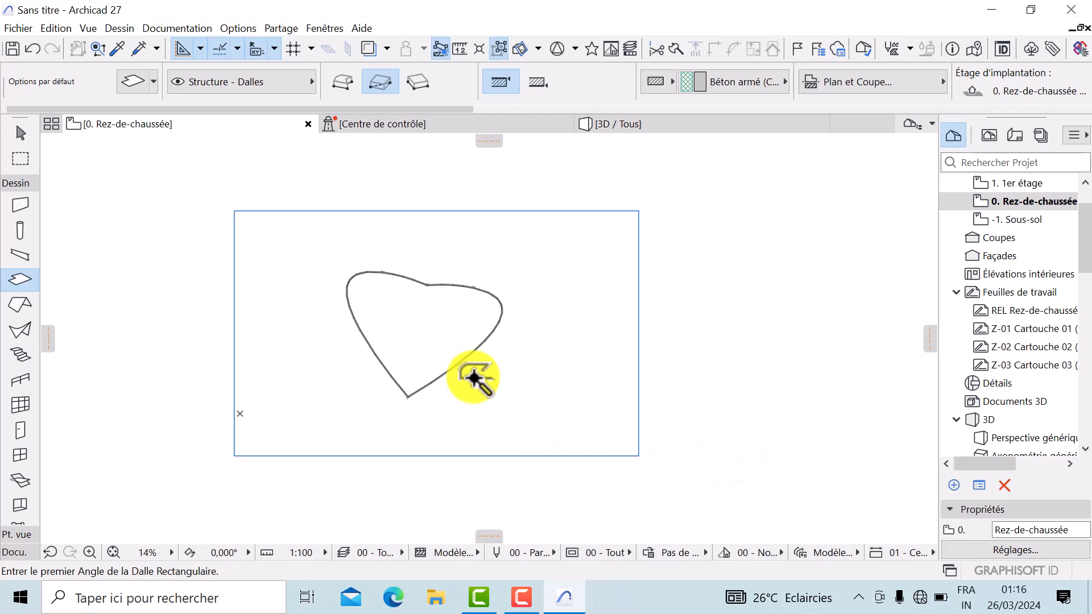
left_click(381, 307)
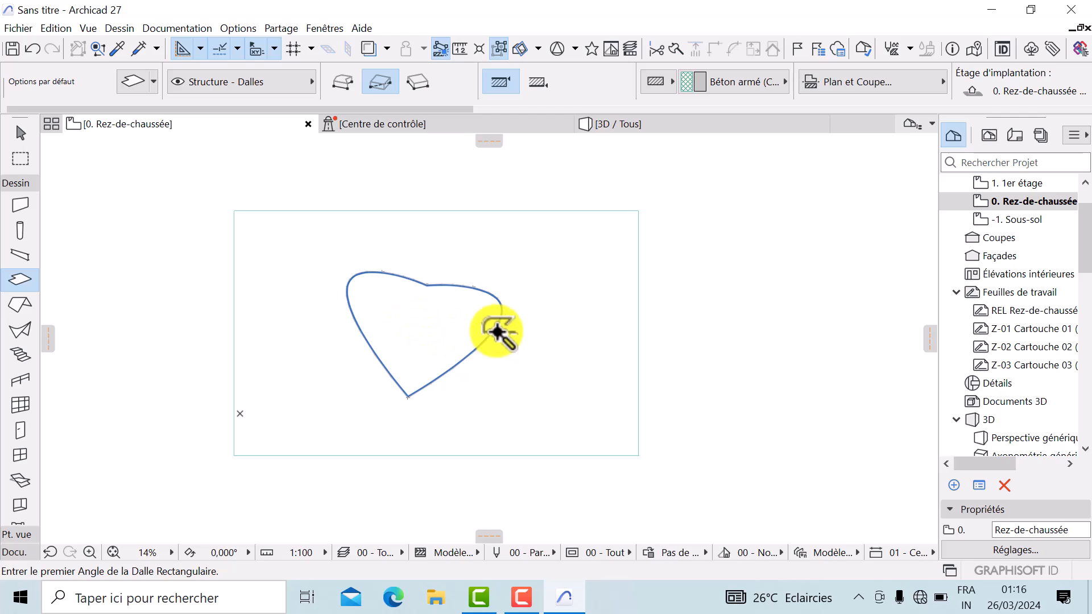
left_click(621, 126)
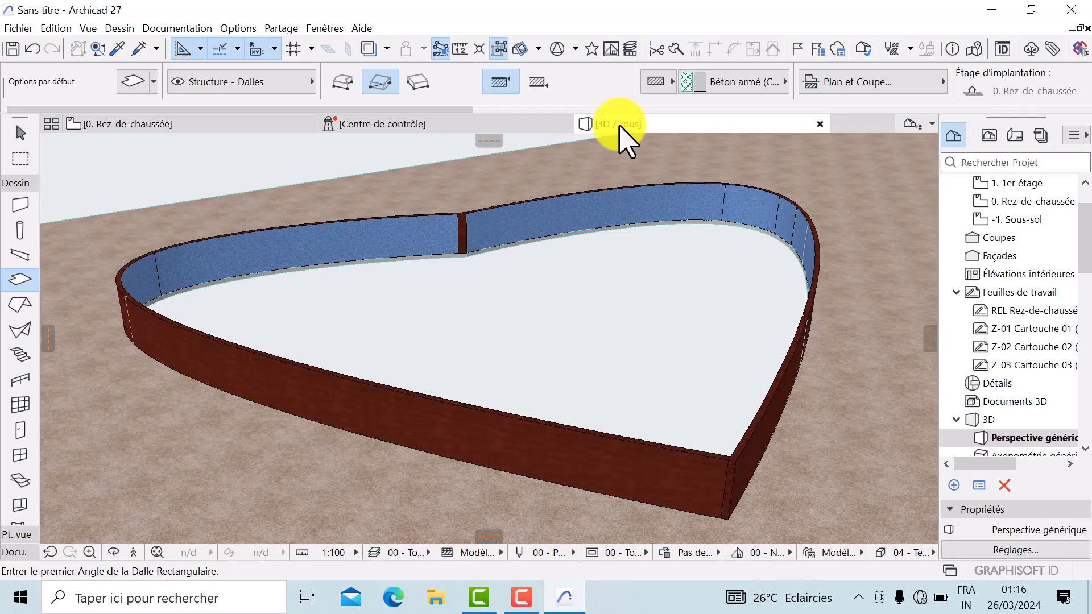
scroll(694, 342, "up", 3)
middle_click_drag(694, 342, 90, 117, "shift")
Set the uncut line pen of the heart-shaped floor slab to pen 31 (0.40 mm) in its plan and section contours.
left_click(128, 123)
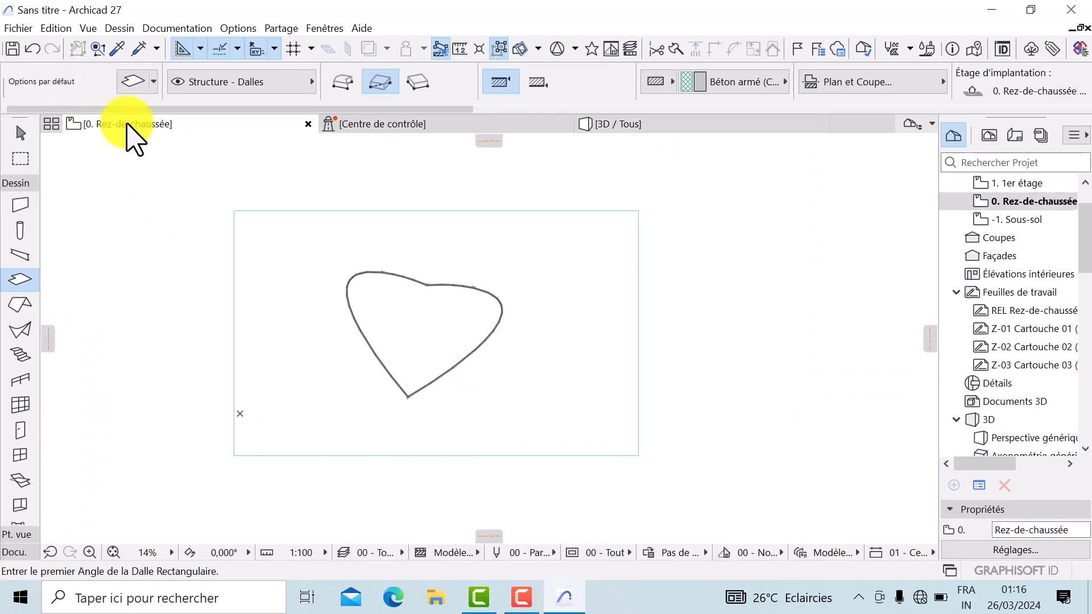
left_click(20, 136)
left_click(415, 334)
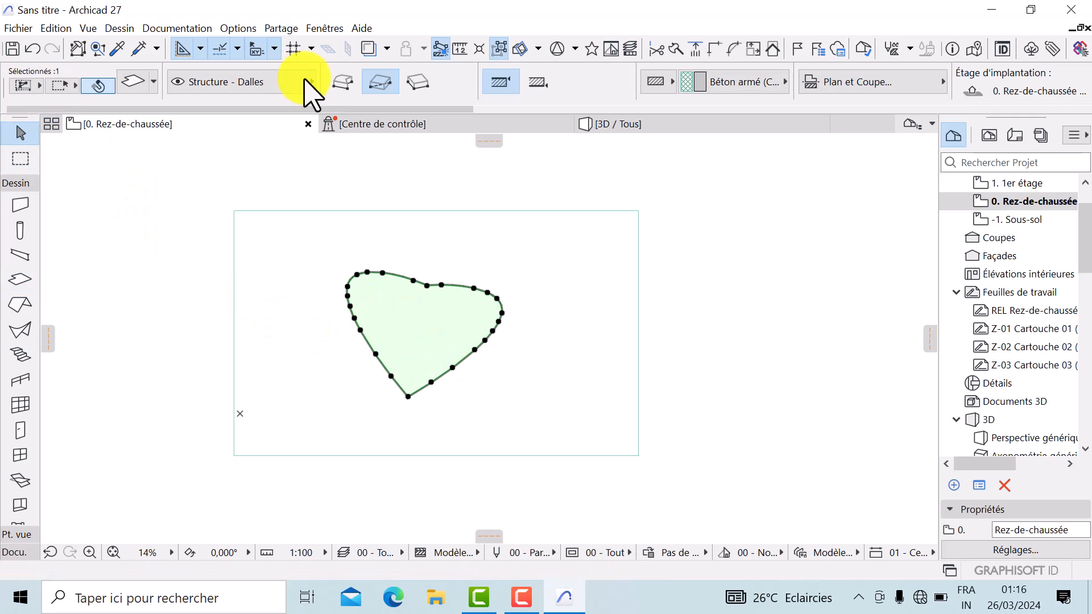
left_click(137, 85)
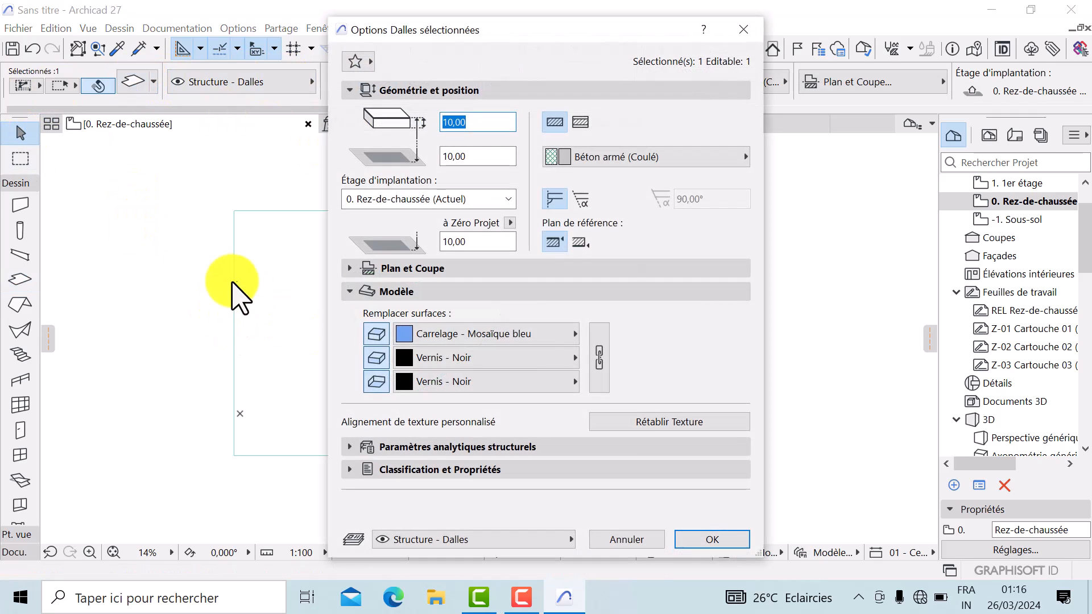
left_click(352, 269)
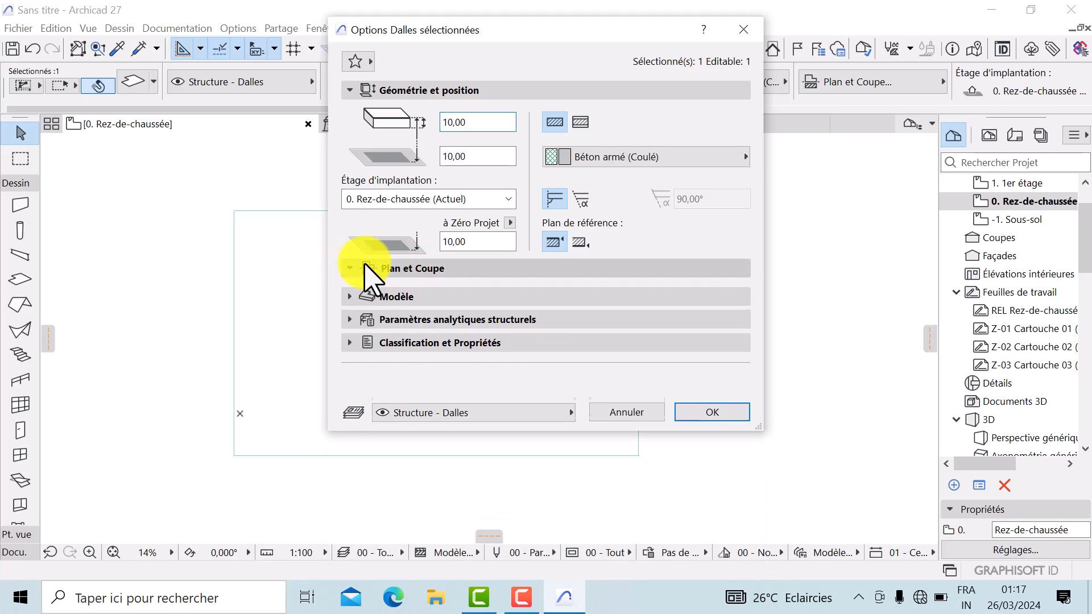
scroll(710, 364, "down", 2)
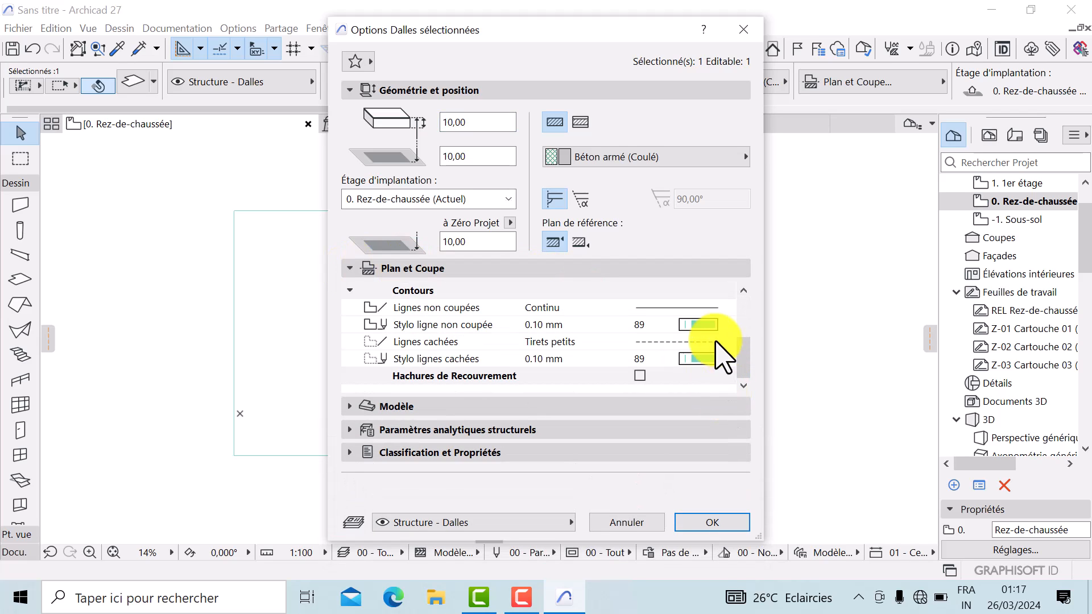
left_click(703, 325)
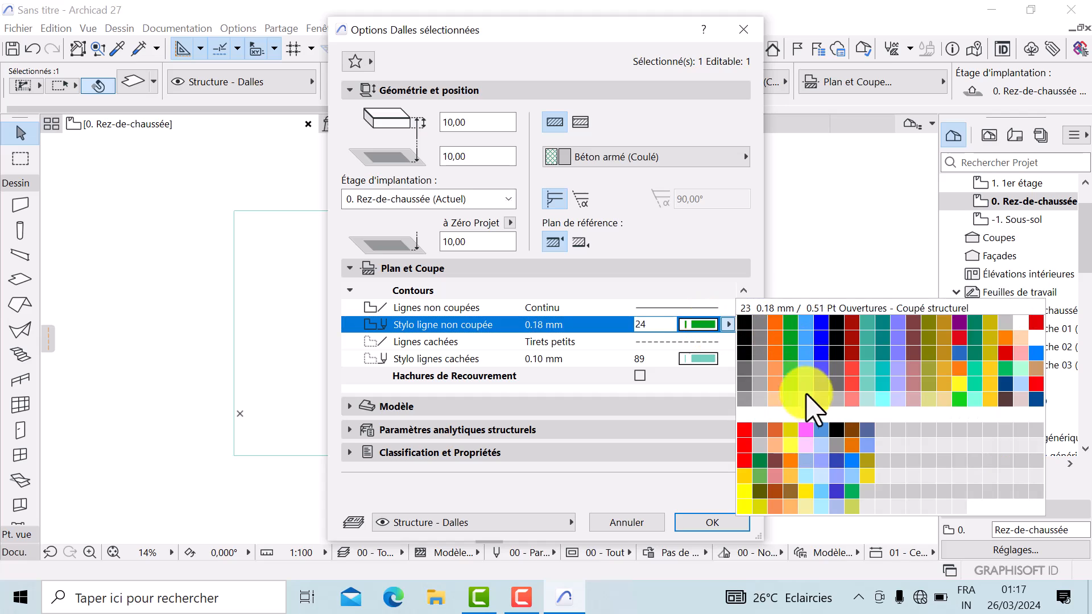
left_click(898, 341)
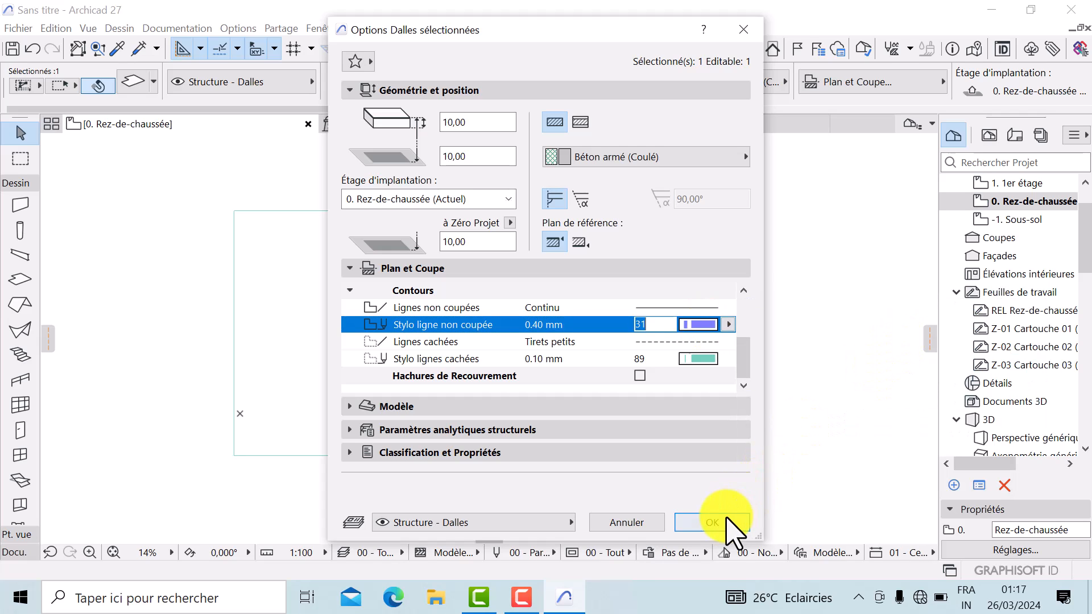
left_click(712, 522)
In the 3D view, select all the pool walls plus the floor slab and move them vertically down by 180.
key("F3")
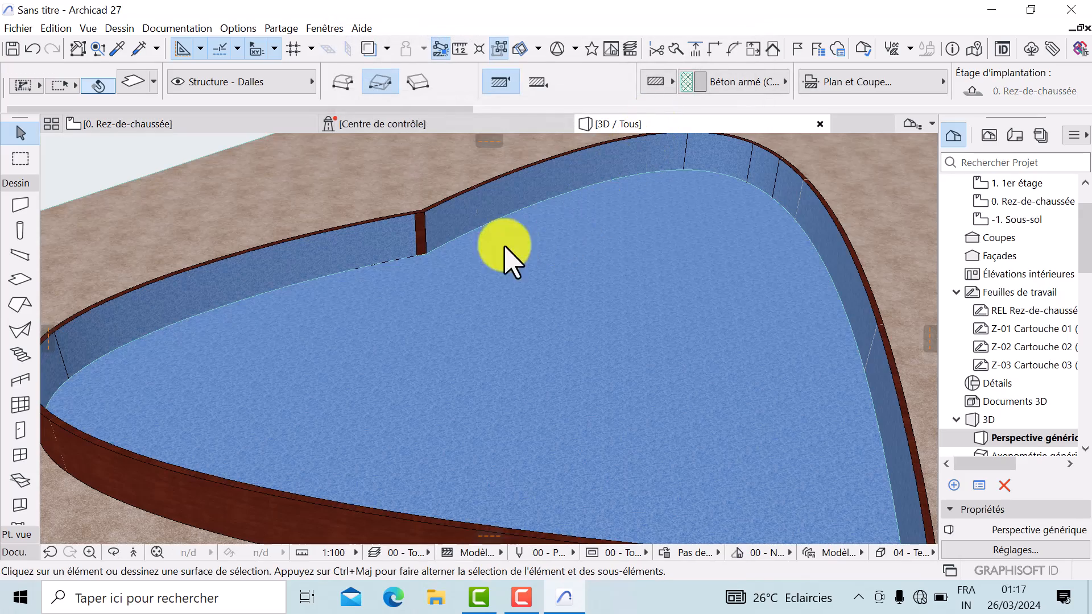
middle_click_drag(489, 231, 348, 204, "shift")
scroll(358, 249, "down", 4)
middle_click_drag(546, 391, 19, 219)
left_click(20, 205)
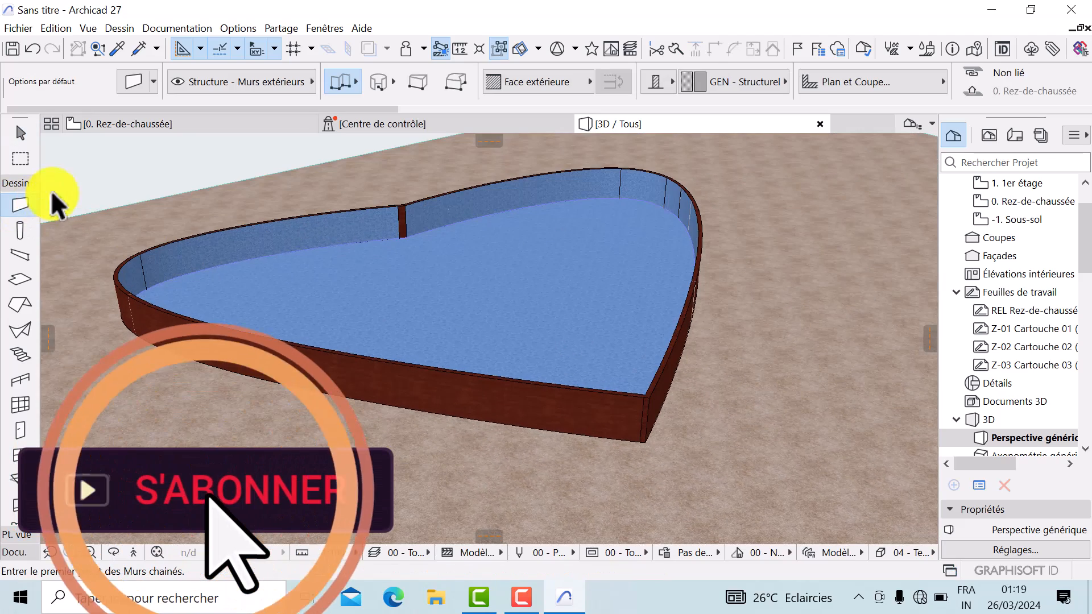
left_click(55, 29)
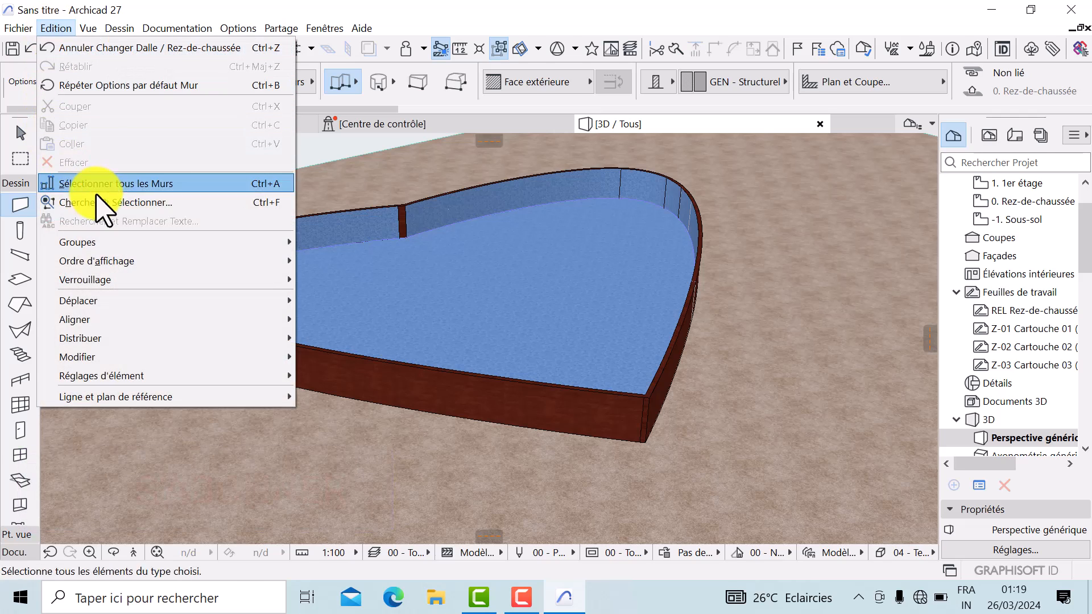
left_click(111, 184)
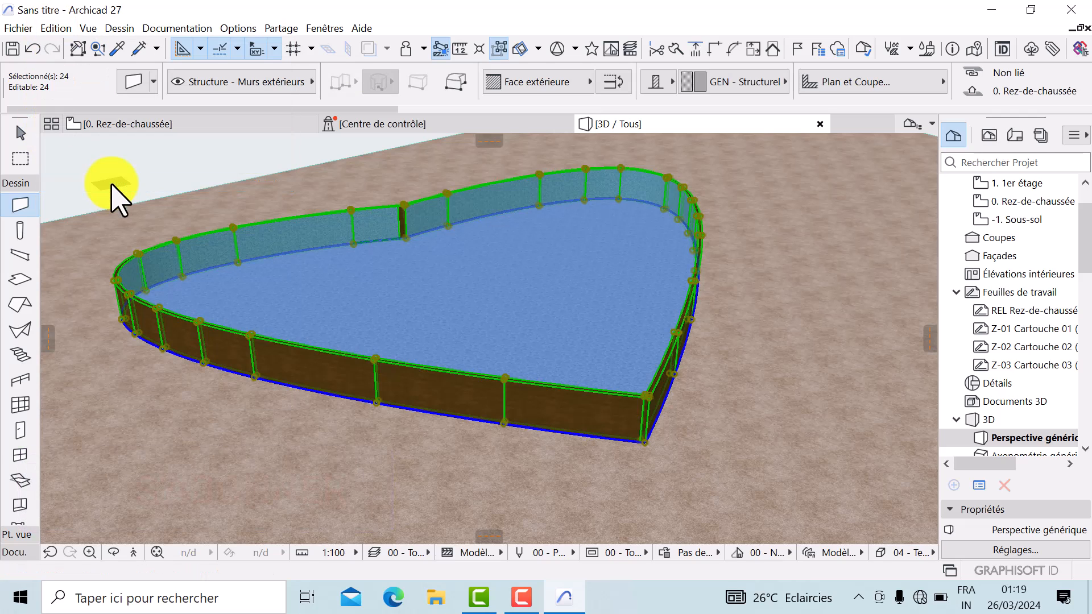
left_click(377, 298, "shift")
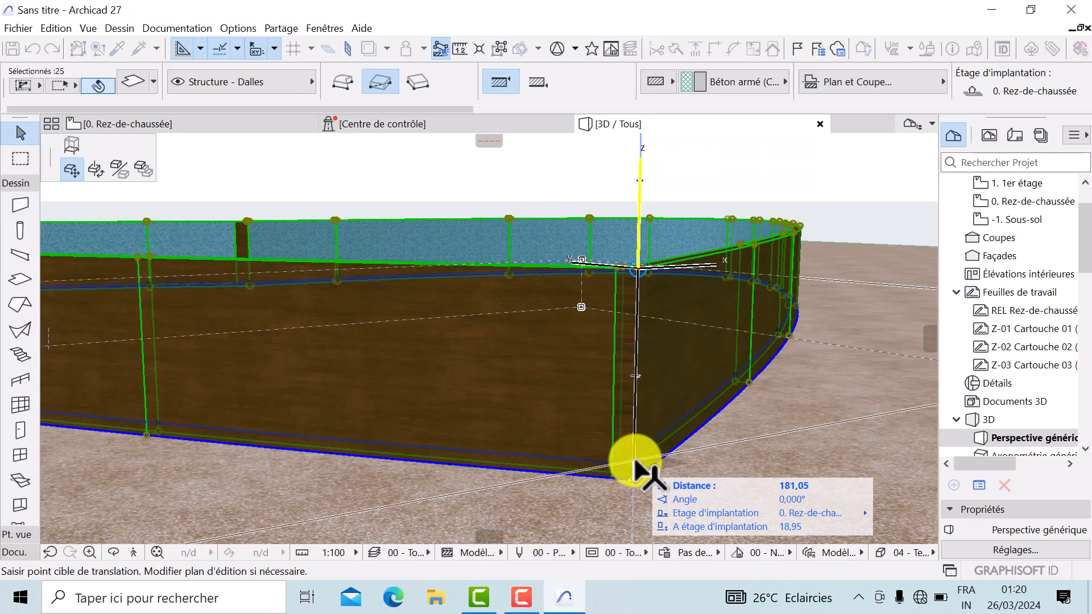
type("180")
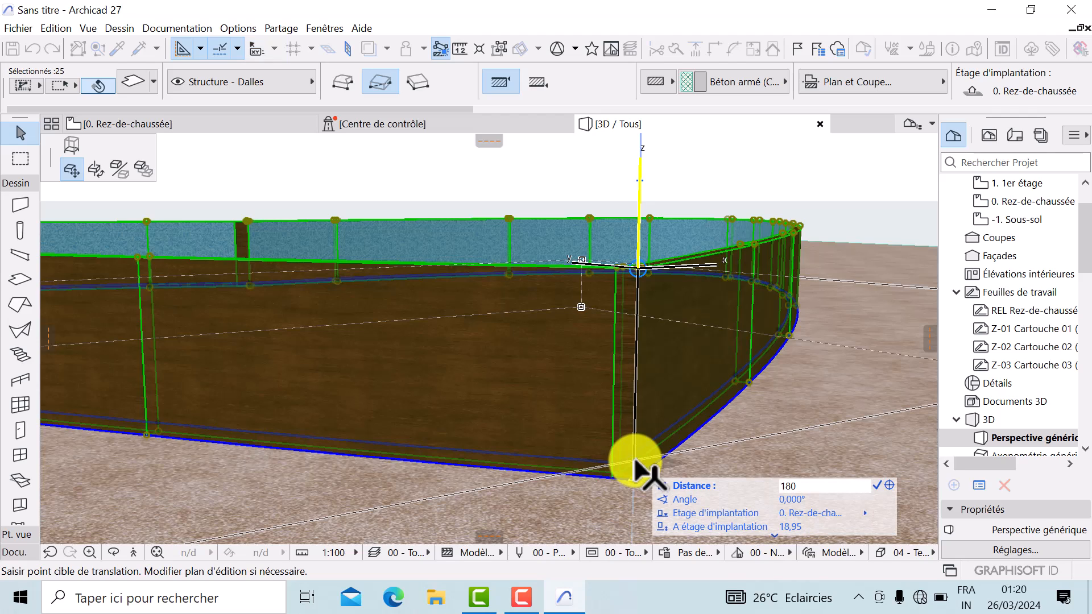
key("Return")
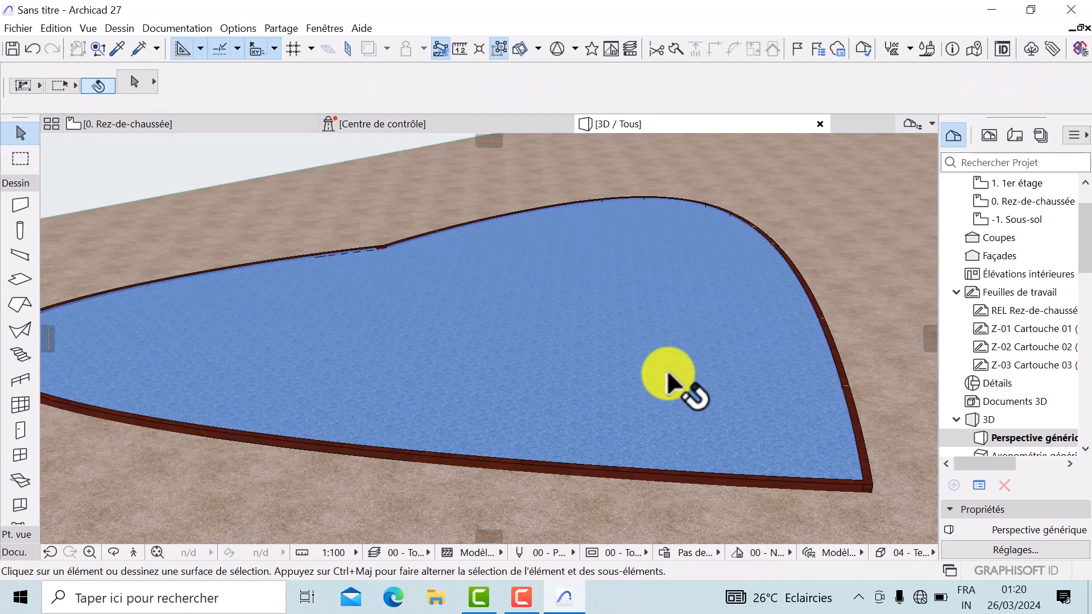
Move the mosaic floor slab on its own vertically down by 180 and inspect the sunken pool from above.
middle_click_drag(667, 370, 506, 364, "shift")
left_click(497, 377)
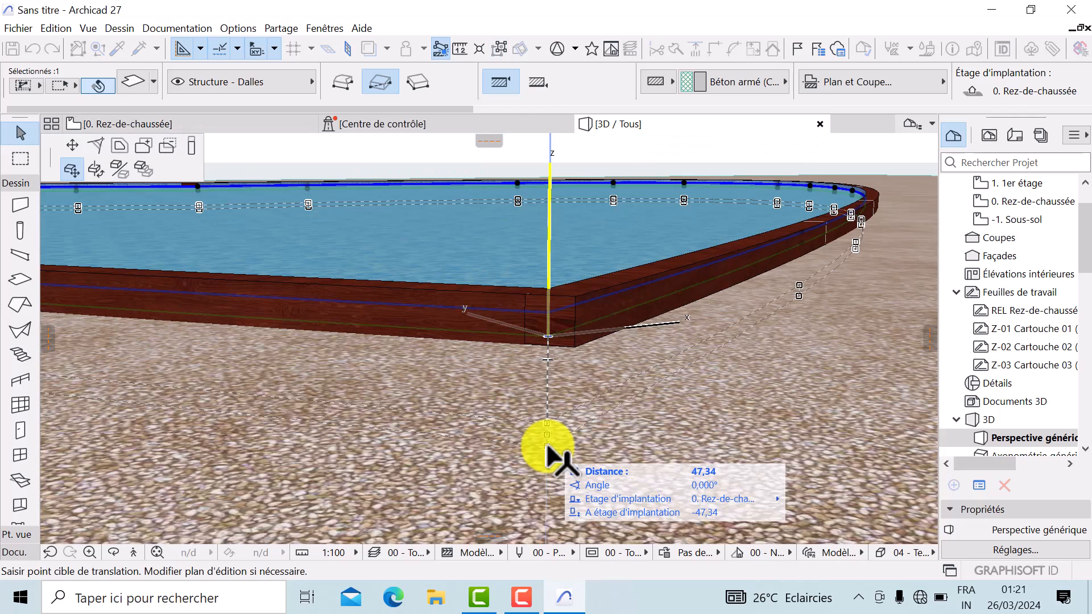
type("180")
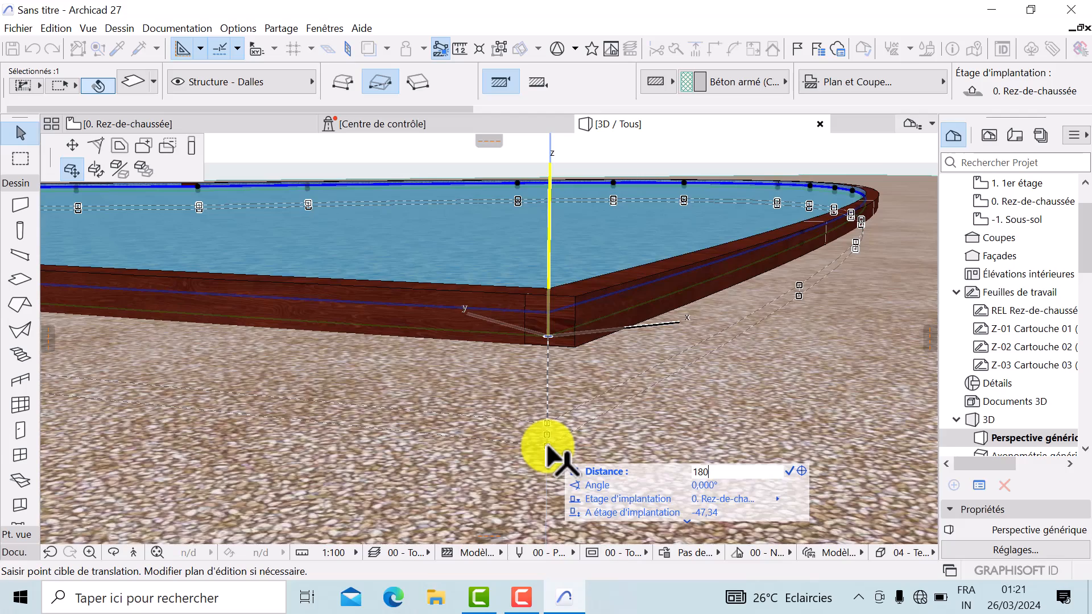
key("Return")
middle_click_drag(546, 325, 508, 364)
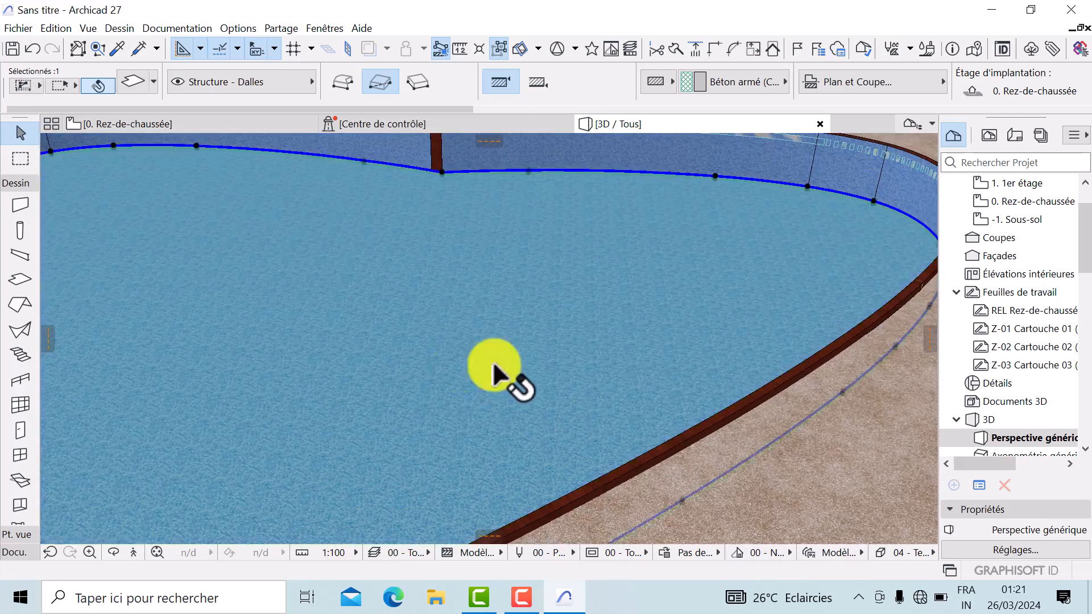
scroll(467, 367, "down", 3)
middle_click_drag(399, 377, 732, 397, "shift")
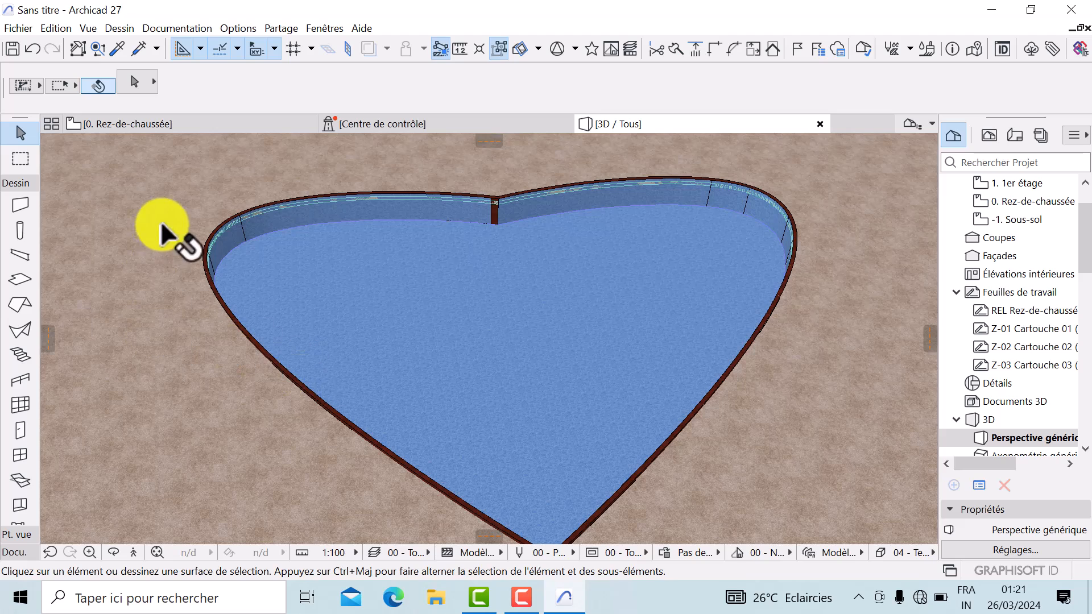
Set the thickness of all the heart-shaped pool walls to 30 and check the pool in 3D.
left_click(20, 205)
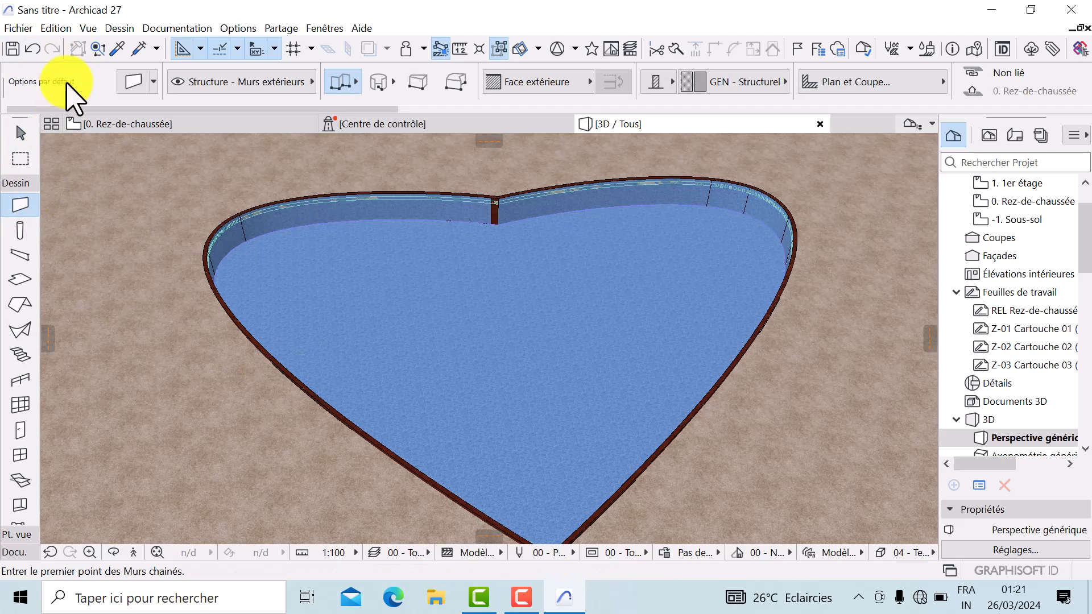
left_click(60, 29)
left_click(108, 184)
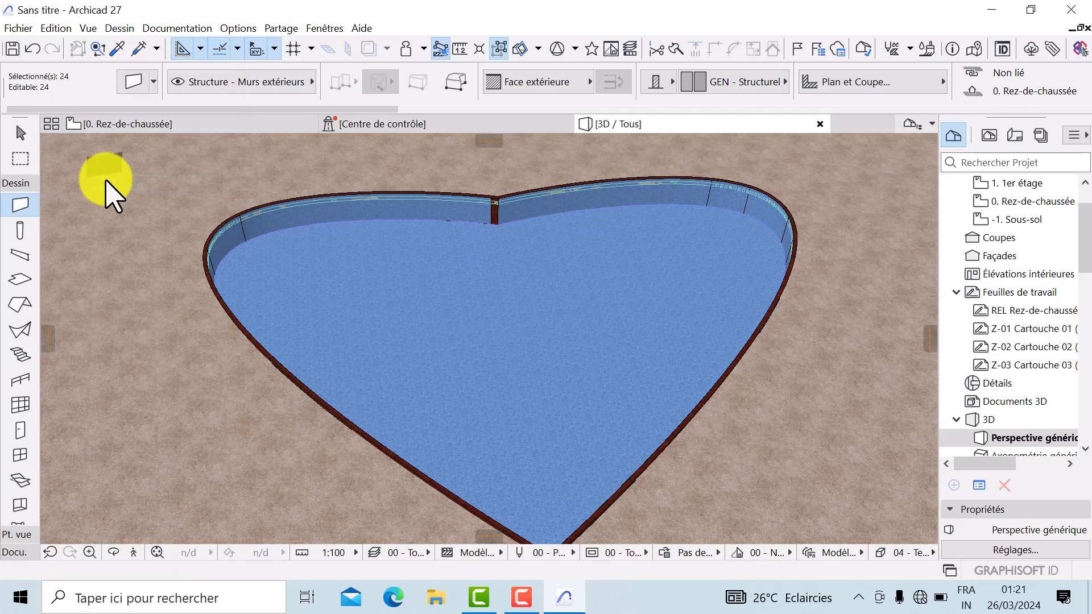
left_click(133, 81)
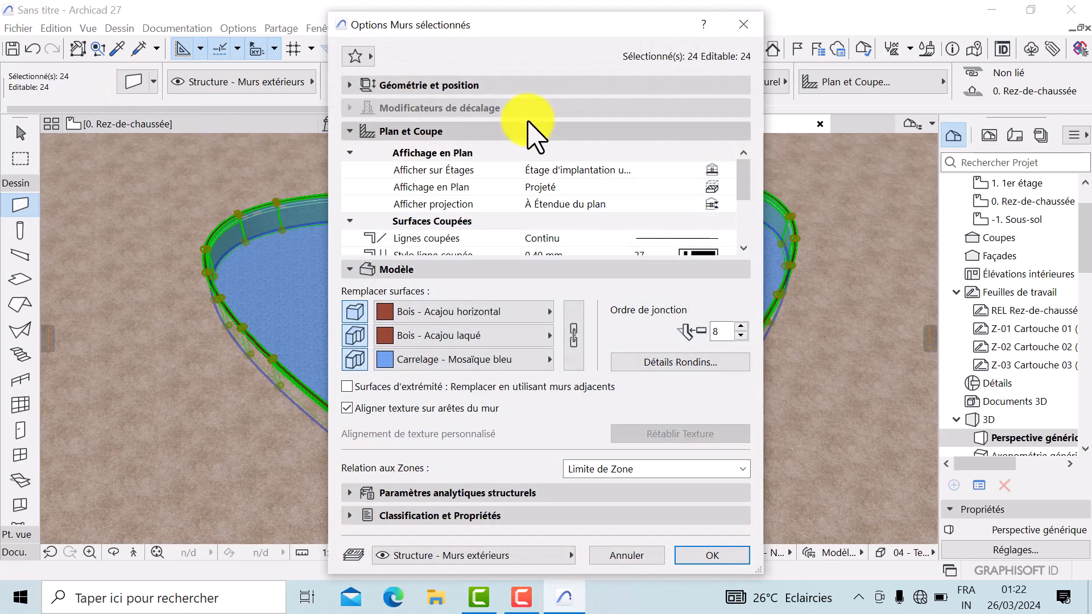
left_click(350, 85)
left_click(349, 85)
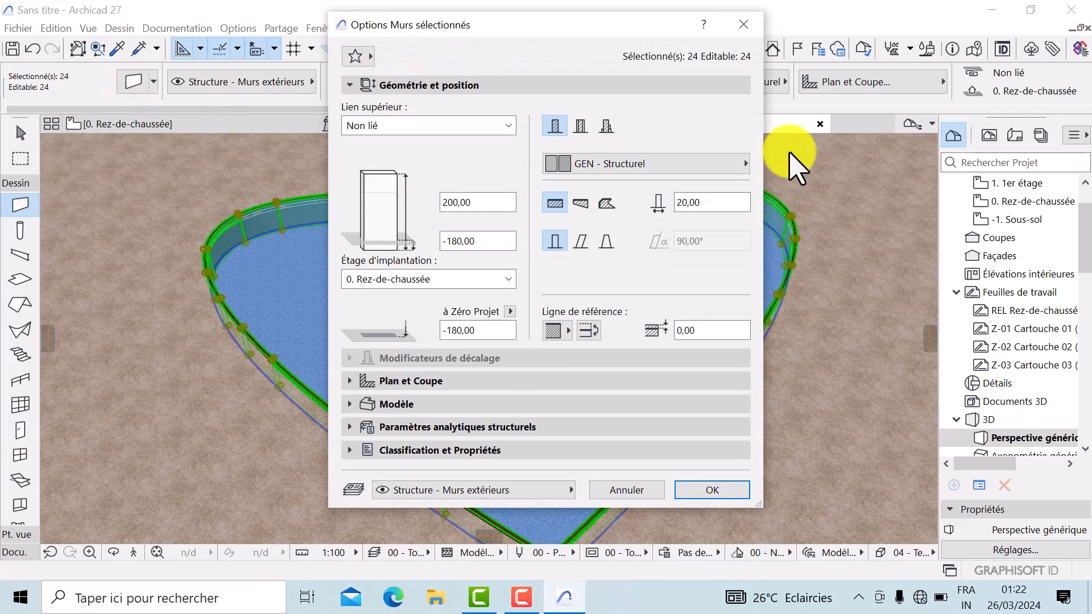
left_click(708, 205)
type("30")
left_click(728, 494)
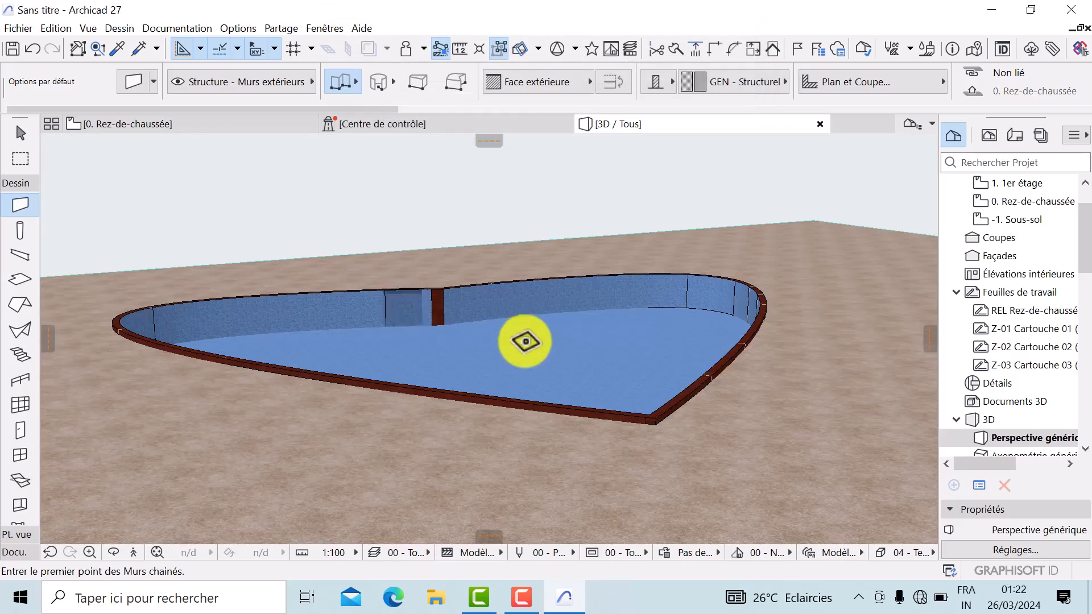
scroll(558, 340, "up", 1)
middle_click_drag(558, 340, 554, 319)
middle_click_drag(554, 320, 158, 134, "shift")
In the ground-floor plan, draw a polyline along the walls' inner edge across both upper lobes, returning with one straight segment across the heart.
mouse_move(153, 122)
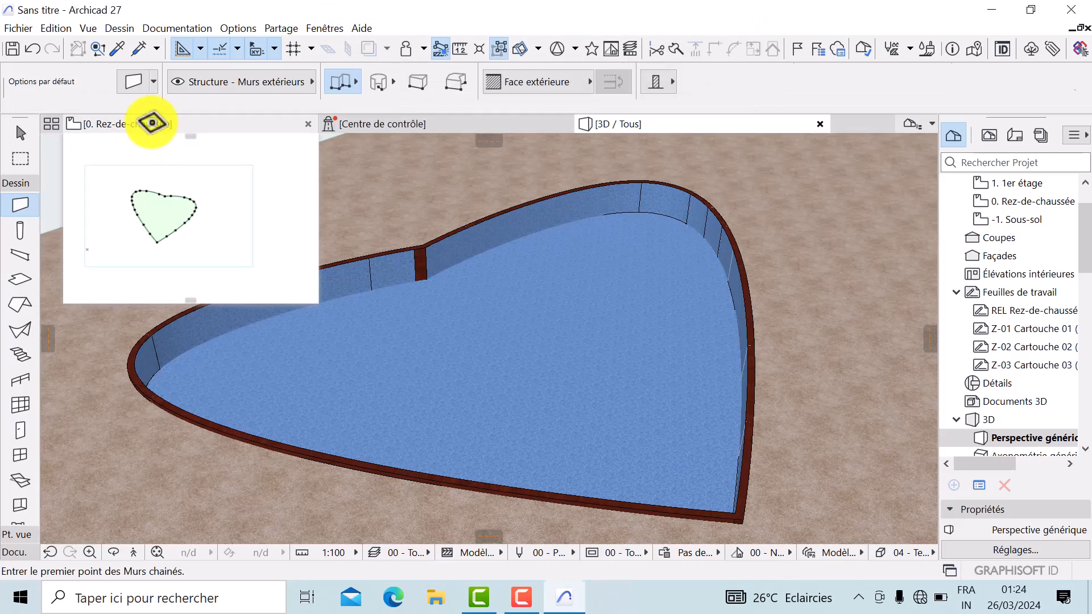
left_click(153, 124)
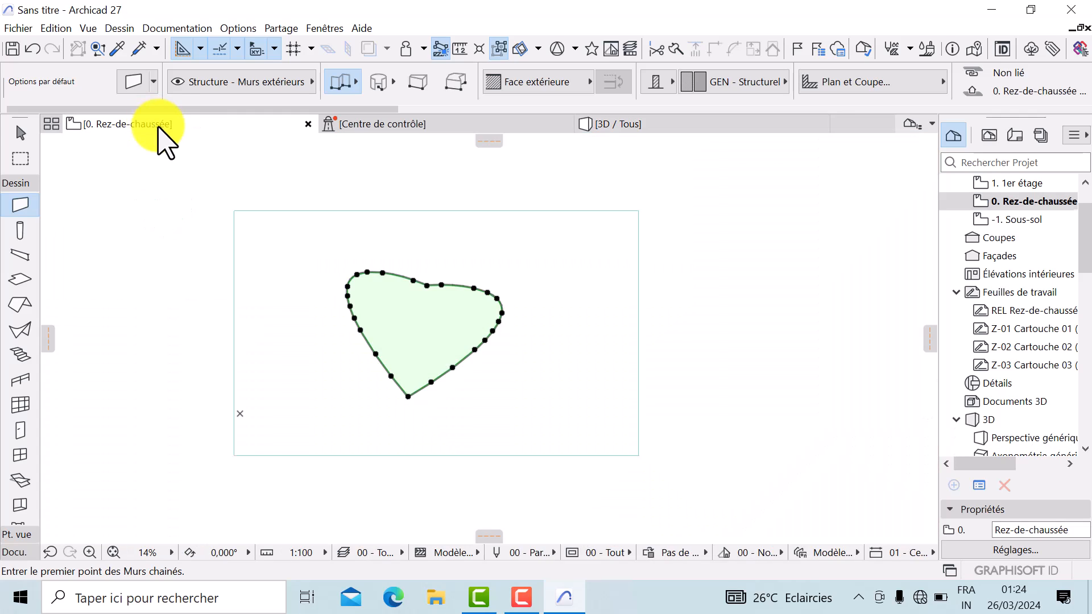
scroll(310, 241, "down", 2)
middle_click_drag(310, 242, 309, 250)
key("Escape")
key("Escape")
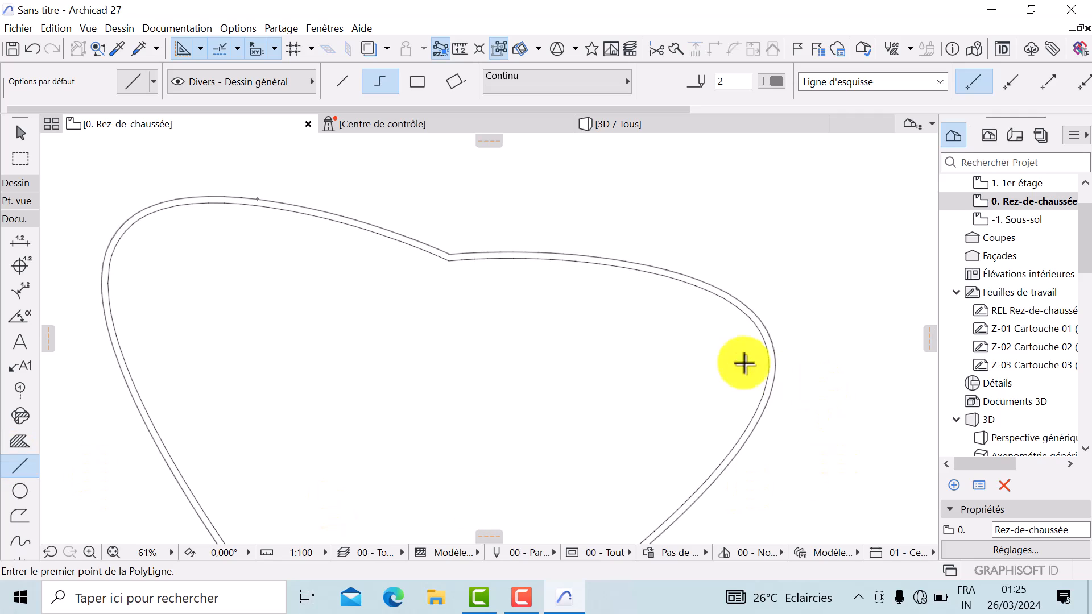
left_click(749, 316)
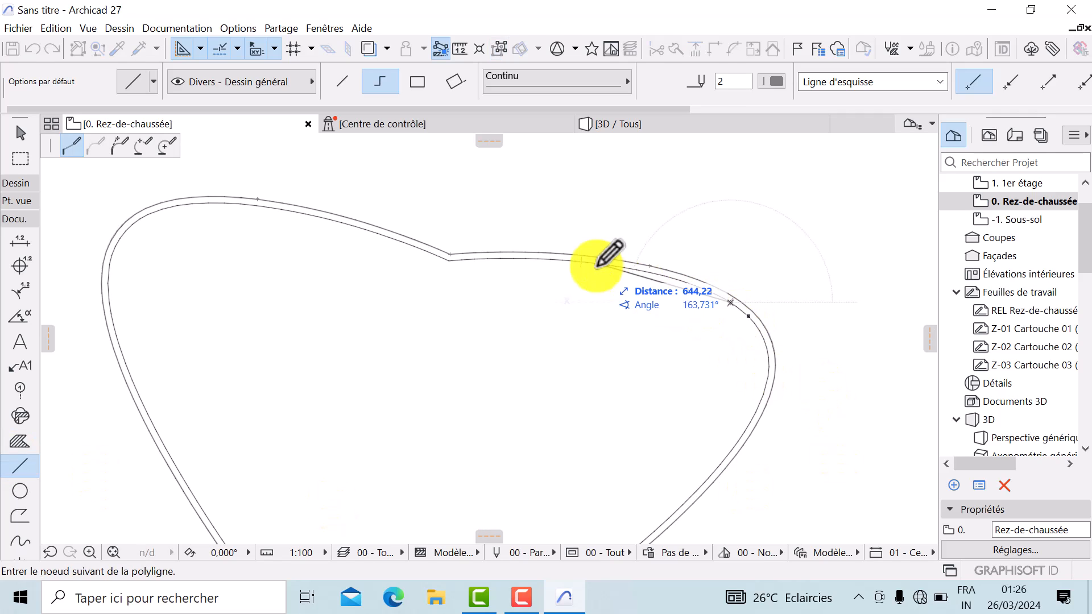
left_click(605, 264)
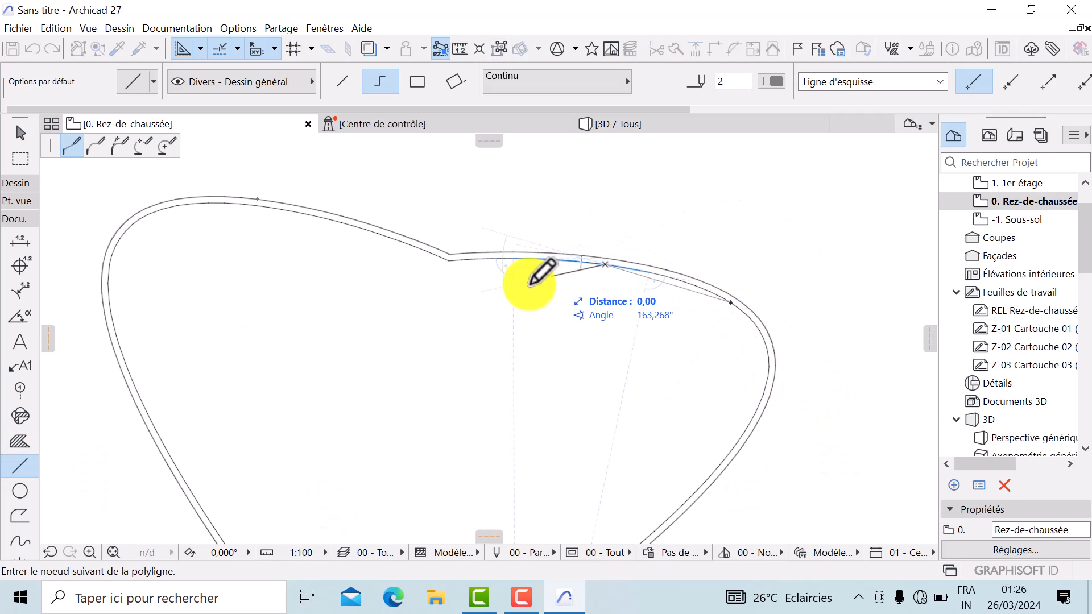
left_click(448, 262)
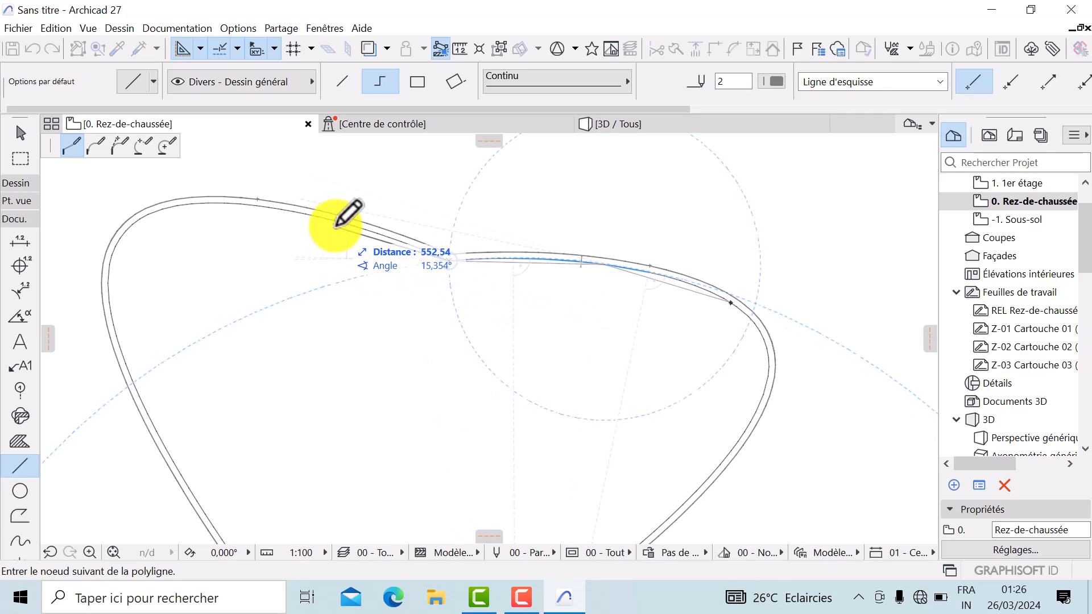
left_click(292, 214)
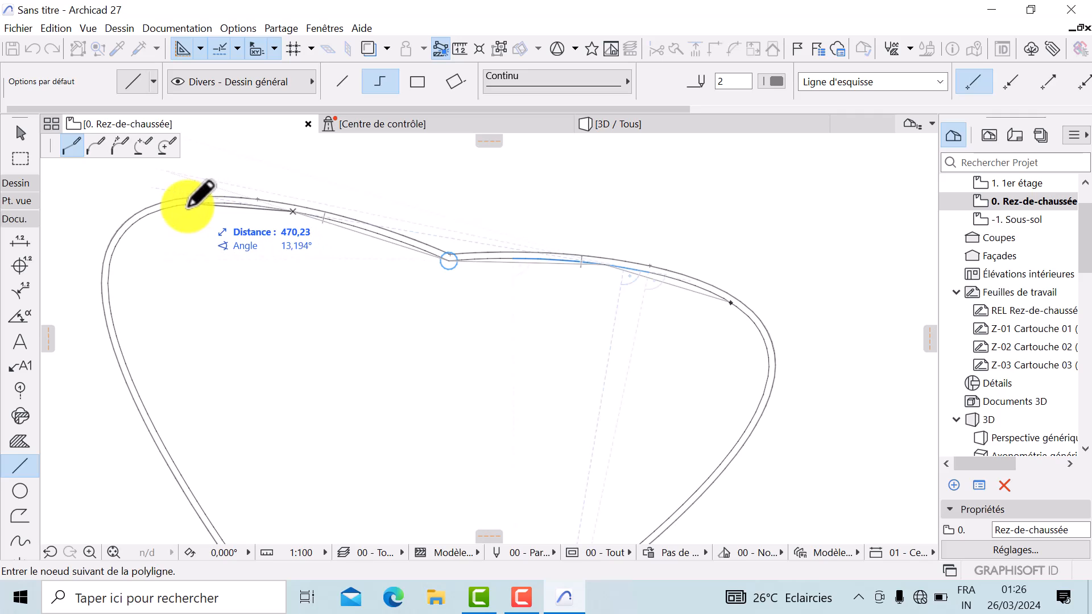
left_click(164, 209)
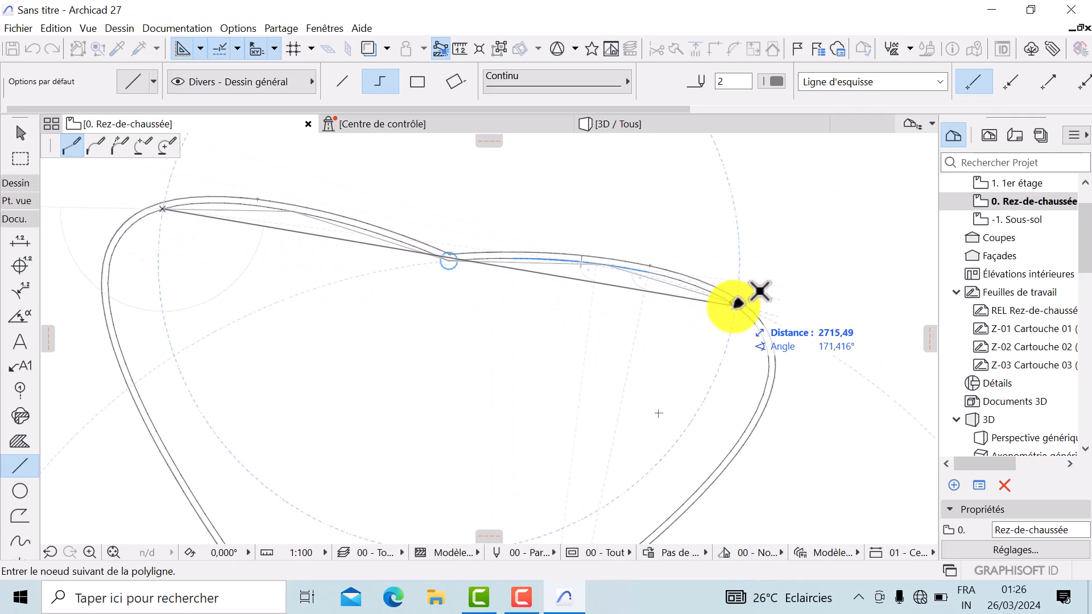
double_click(766, 340)
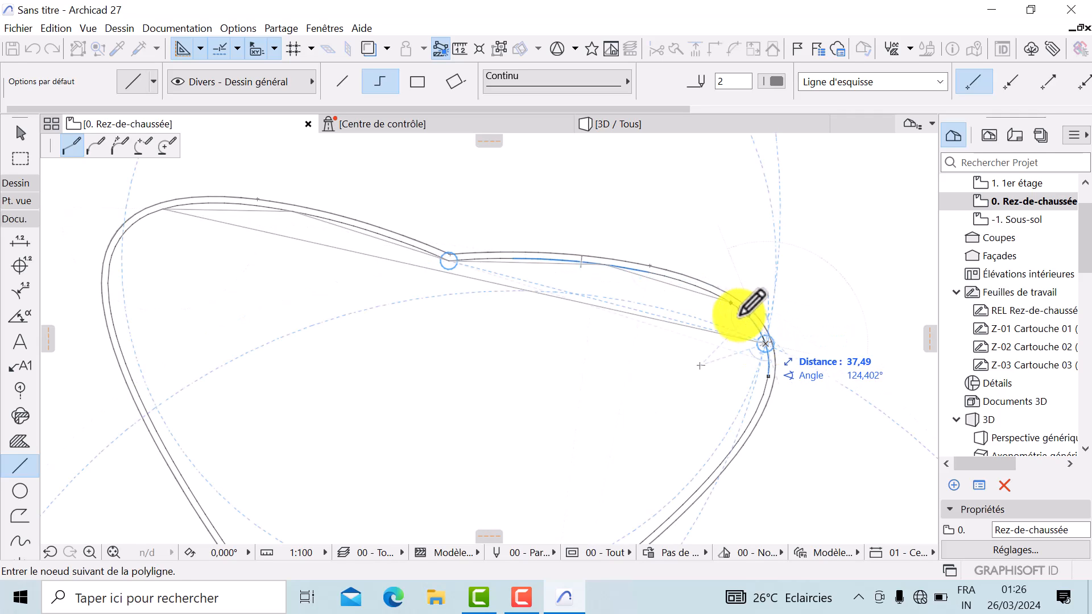
Curve the polyline's two straight segments in the heart's left lobe so they follow the wall's inner edge.
scroll(256, 239, "up", 3)
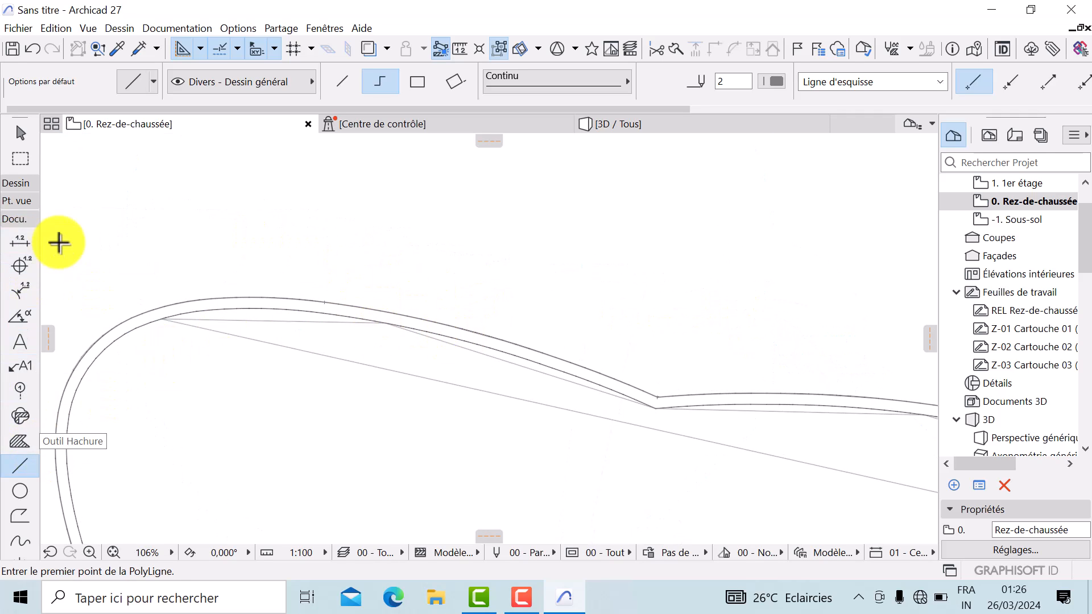
left_click(21, 133)
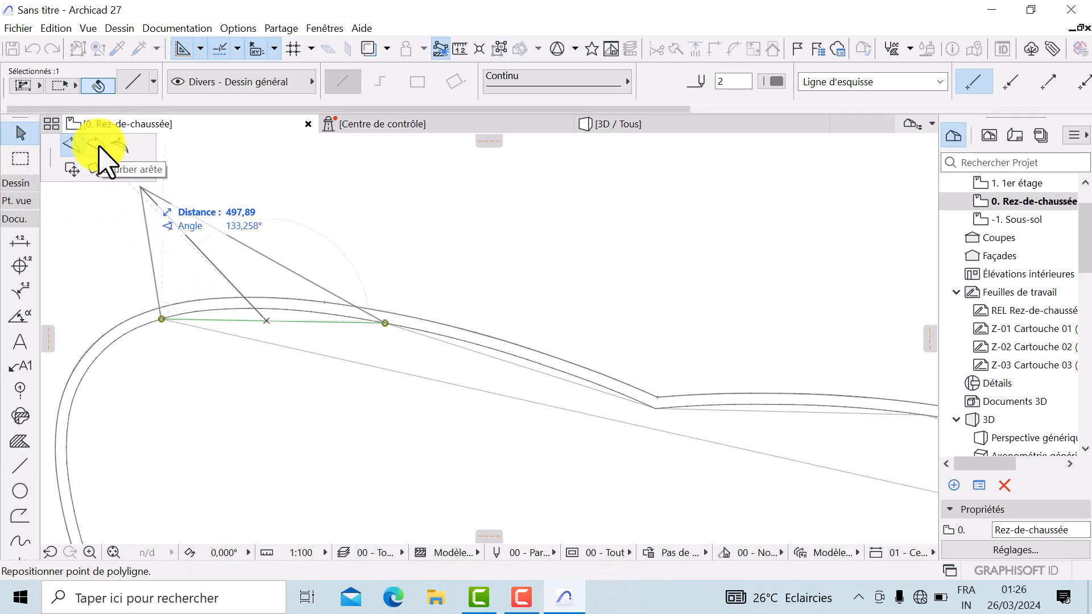
left_click(98, 146)
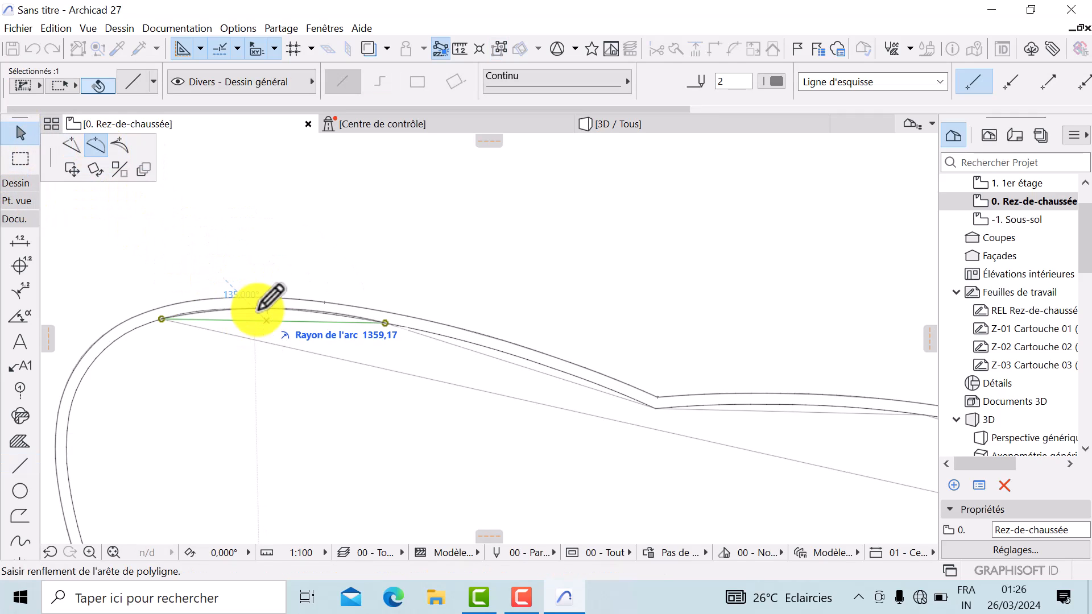
left_click(504, 360)
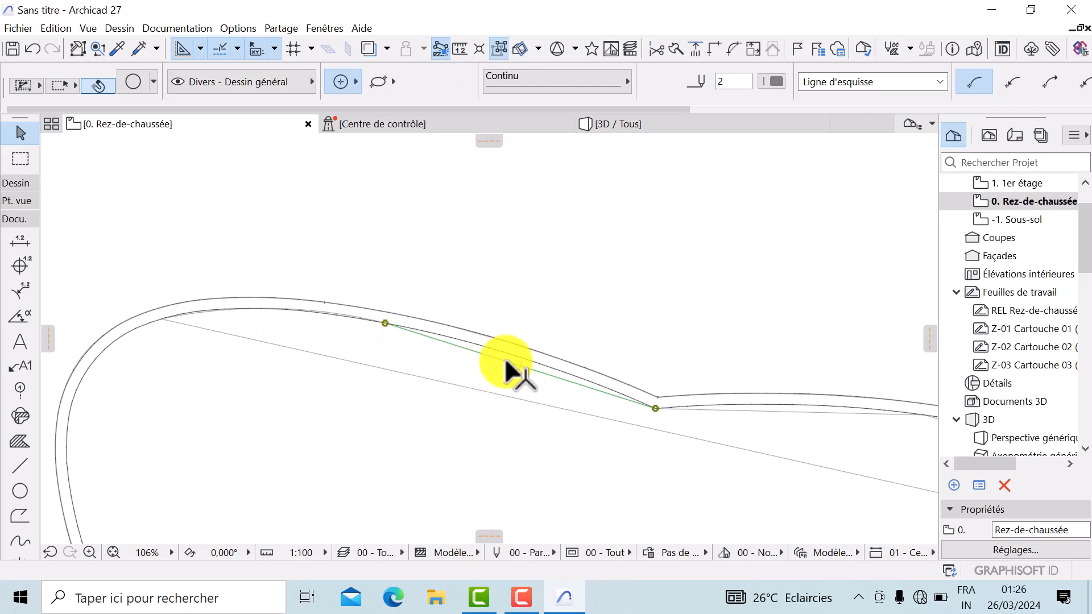
left_click(506, 361)
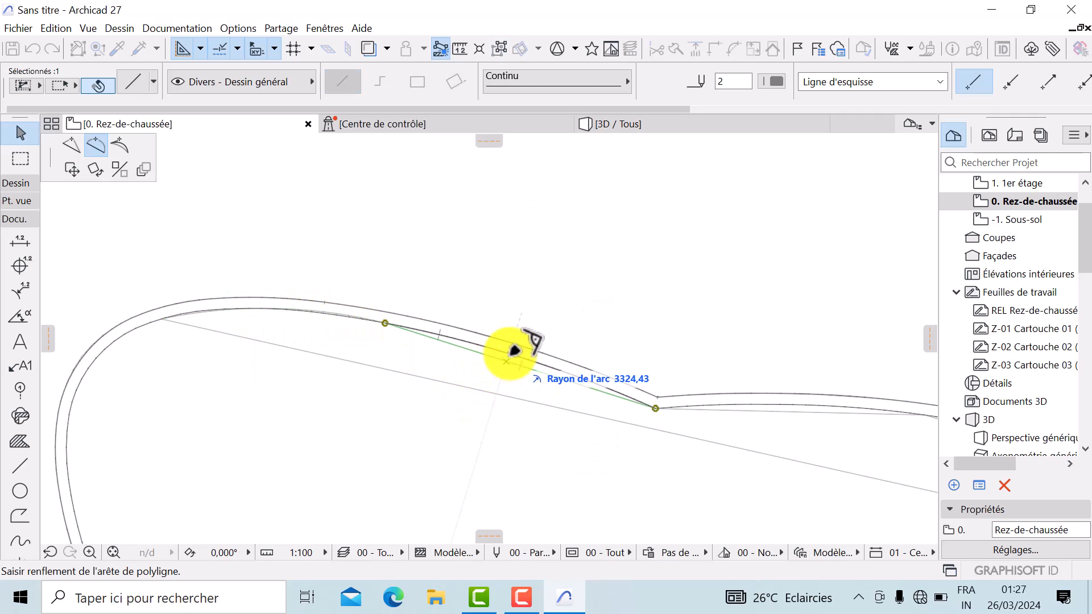
scroll(516, 359, "up", 2)
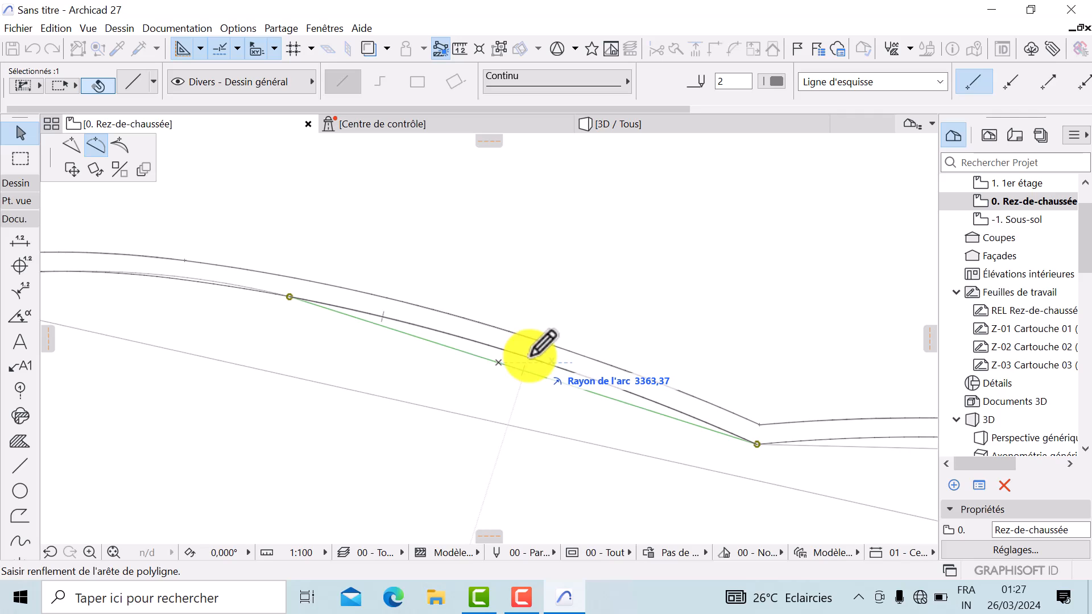
left_click(530, 357)
Curve the polyline segment just right of the heart's notch to match the inner wall edge.
scroll(592, 381, "down", 2)
middle_click_drag(592, 380, 94, 311)
scroll(474, 345, "down", 1)
scroll(493, 341, "up", 4)
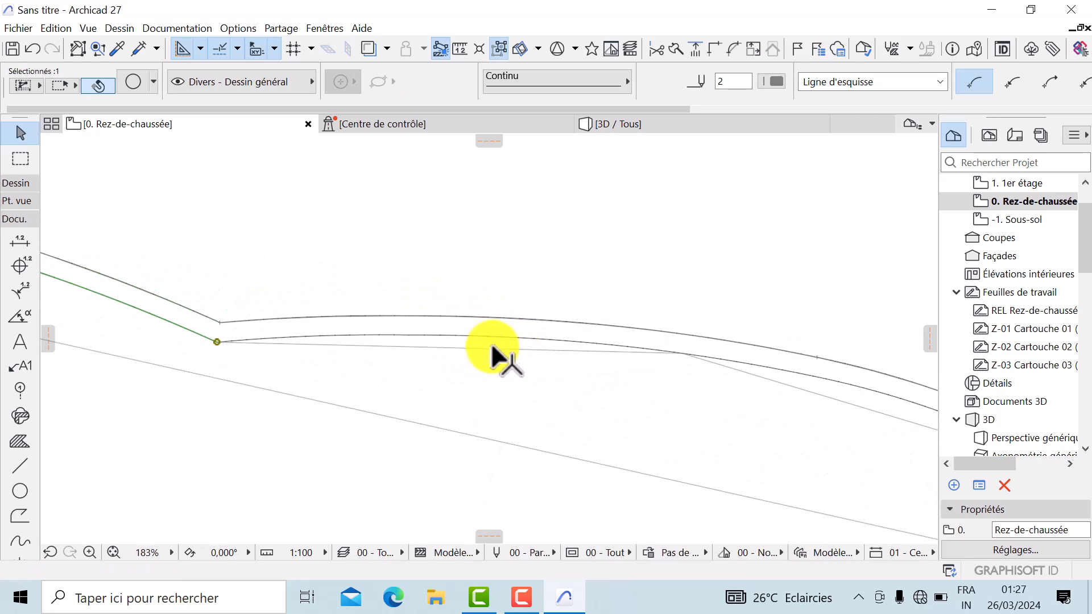
left_click(488, 347)
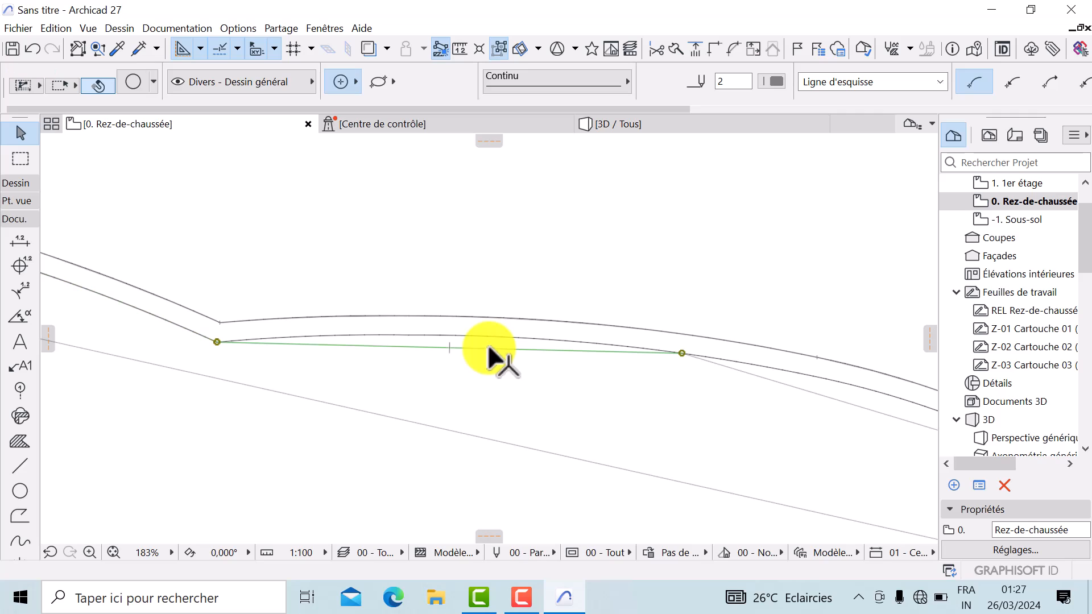
left_click(452, 343)
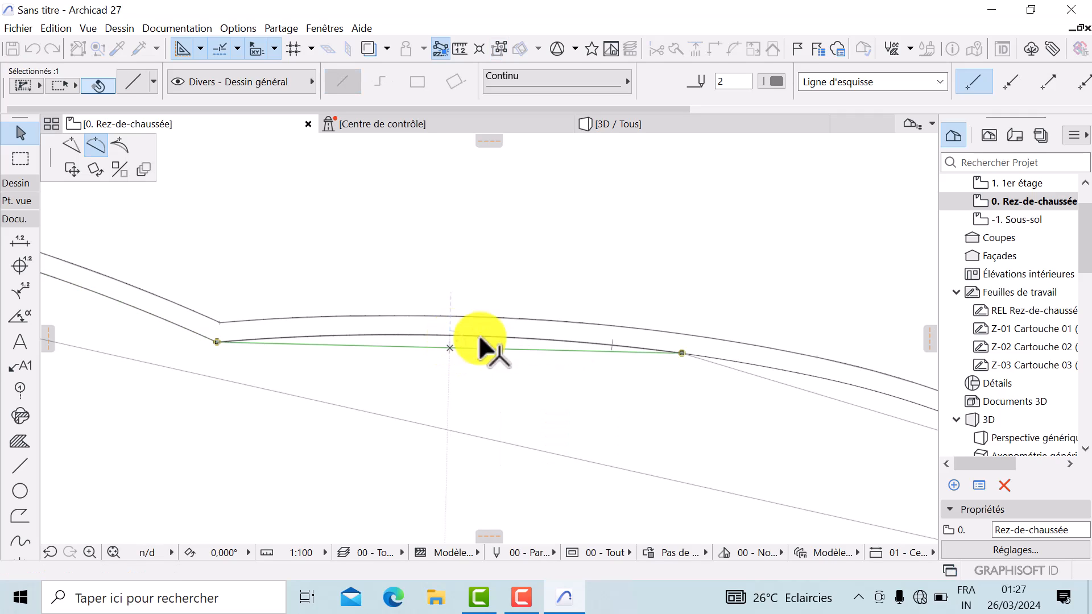
left_click(465, 335)
Curve the polyline's remaining two segments around the right lobe so they follow the wall's inner edge.
scroll(434, 339, "down", 4)
middle_click_drag(434, 339, 296, 331)
scroll(543, 380, "up", 3)
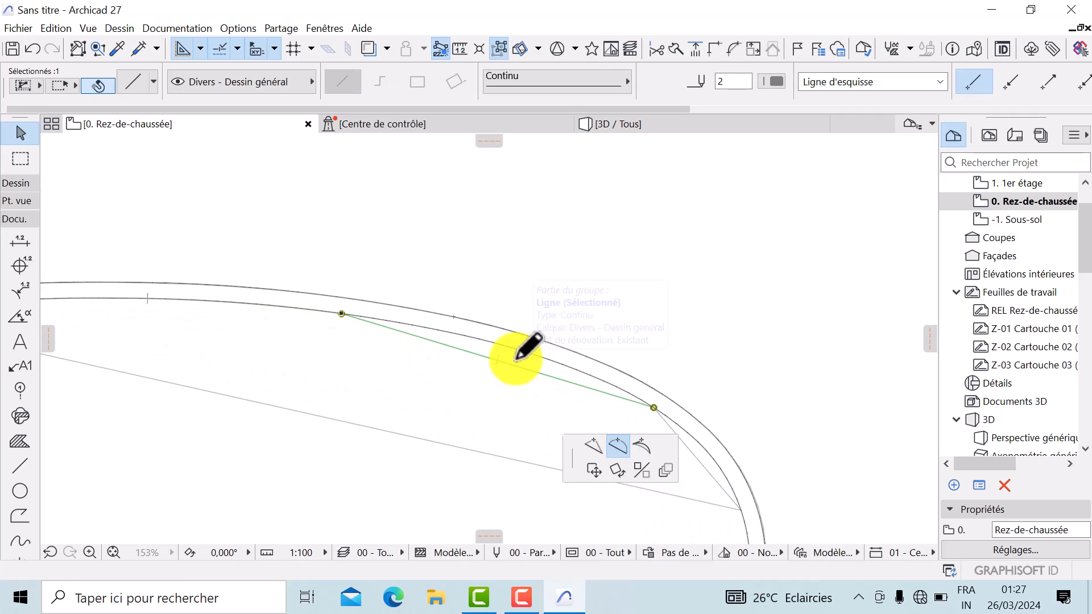
left_click(515, 361)
left_click(523, 353)
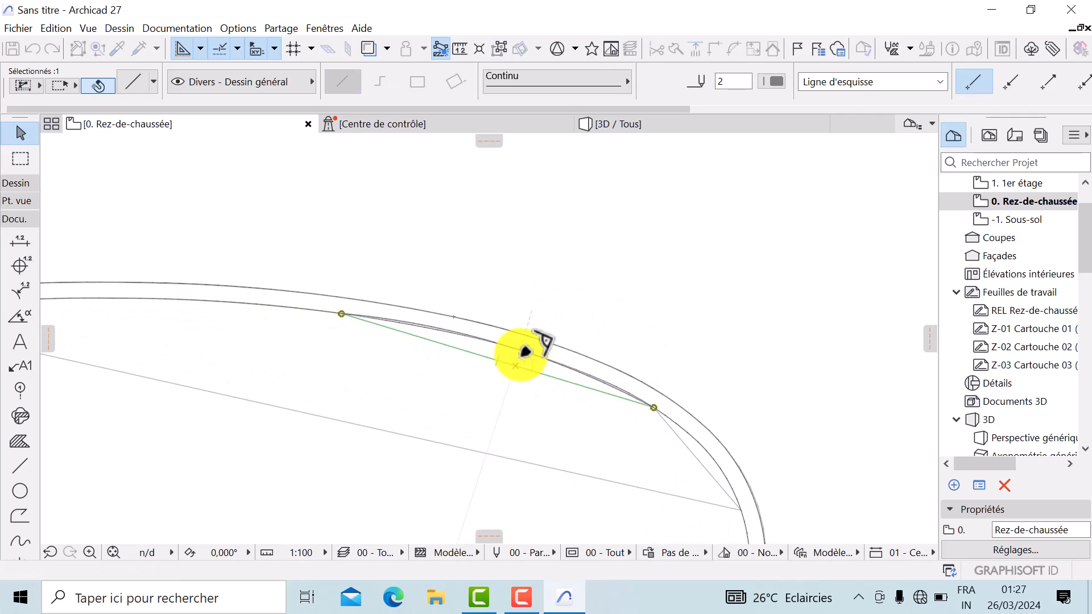
left_click(699, 460)
left_click(716, 454)
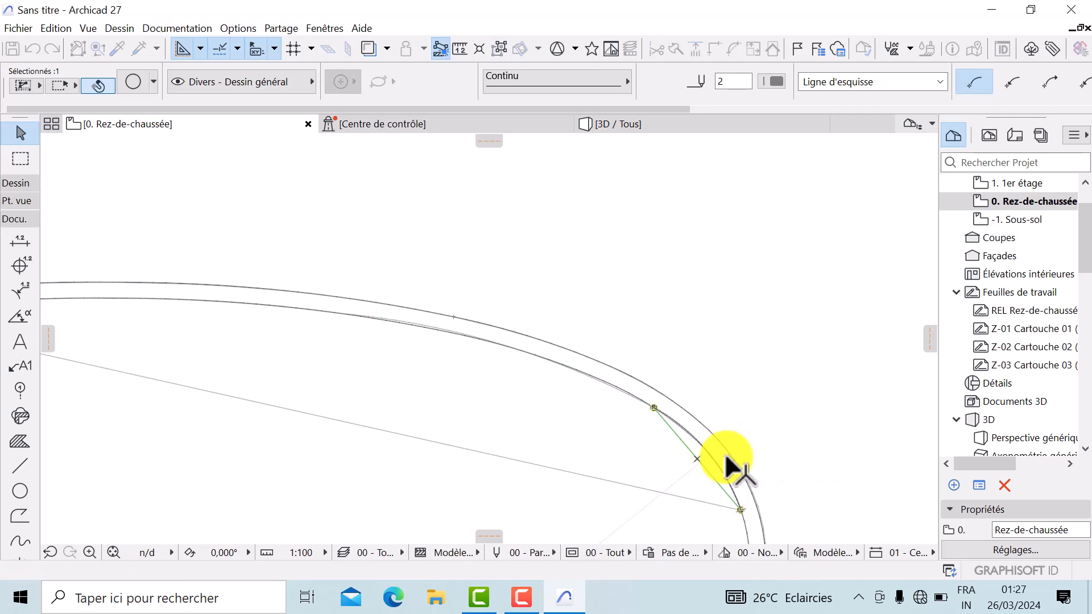
Bend the polyline's long straight closing segment into an arc bulging toward the heart's tip.
scroll(681, 455, "down", 3)
middle_click_drag(670, 455, 475, 341)
scroll(524, 340, "up", 1)
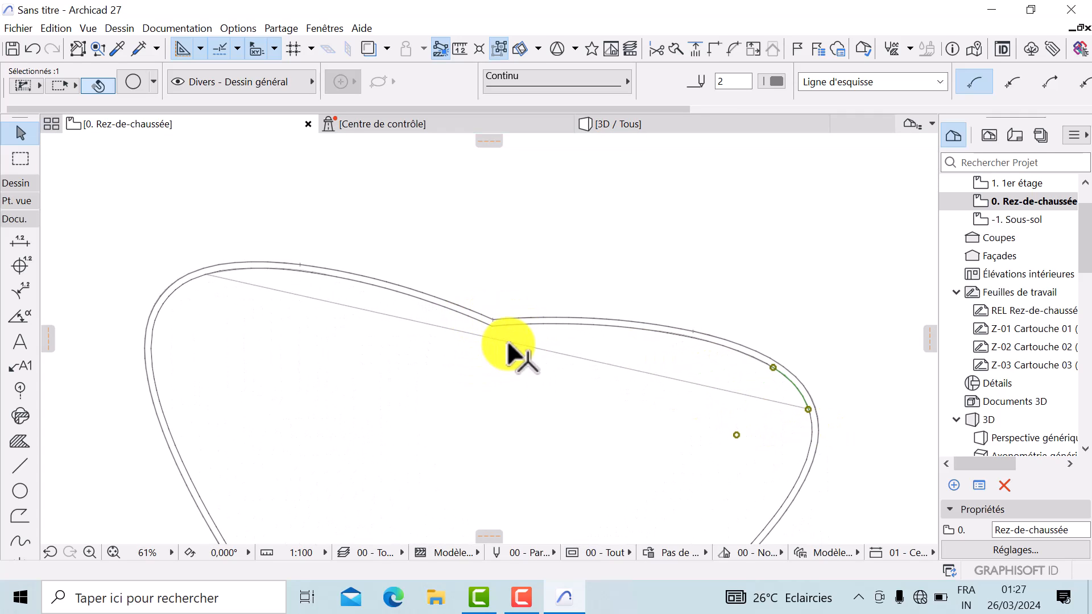
left_click(512, 341)
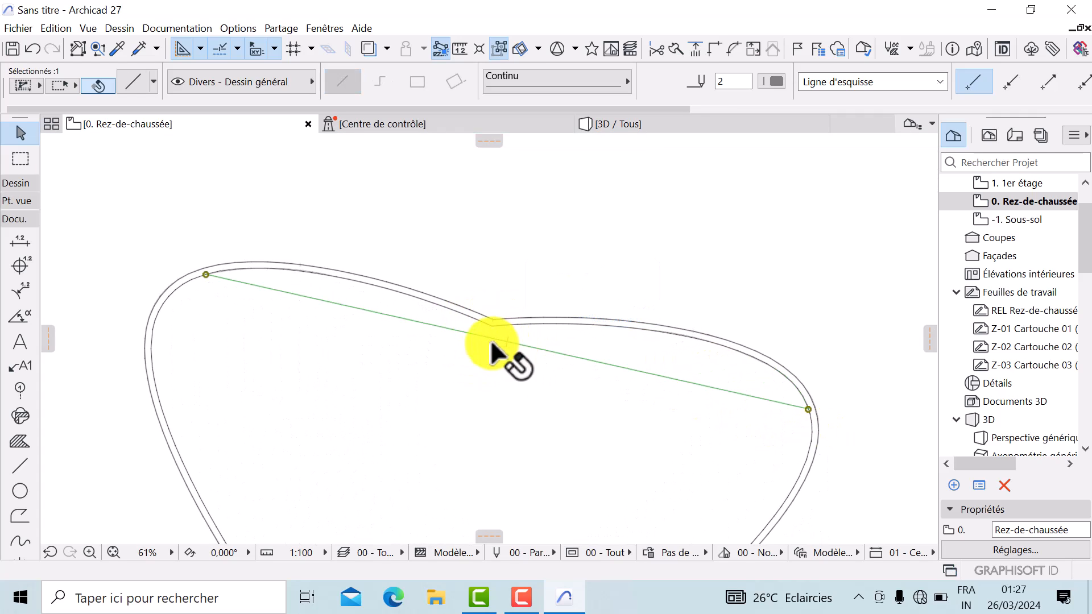
left_click(490, 340)
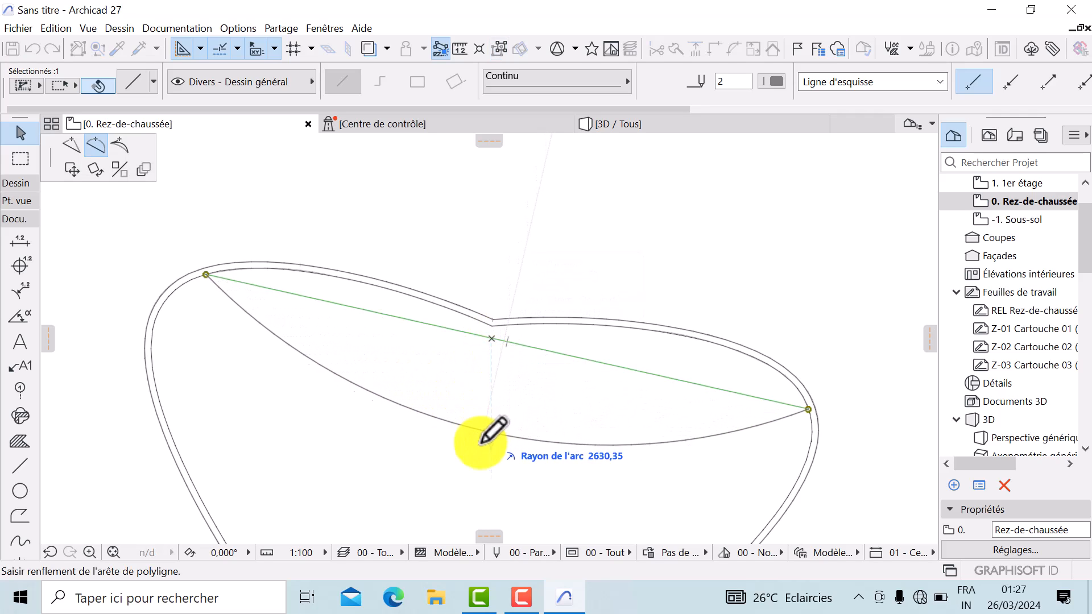
left_click(488, 472)
scroll(546, 271, "down", 3)
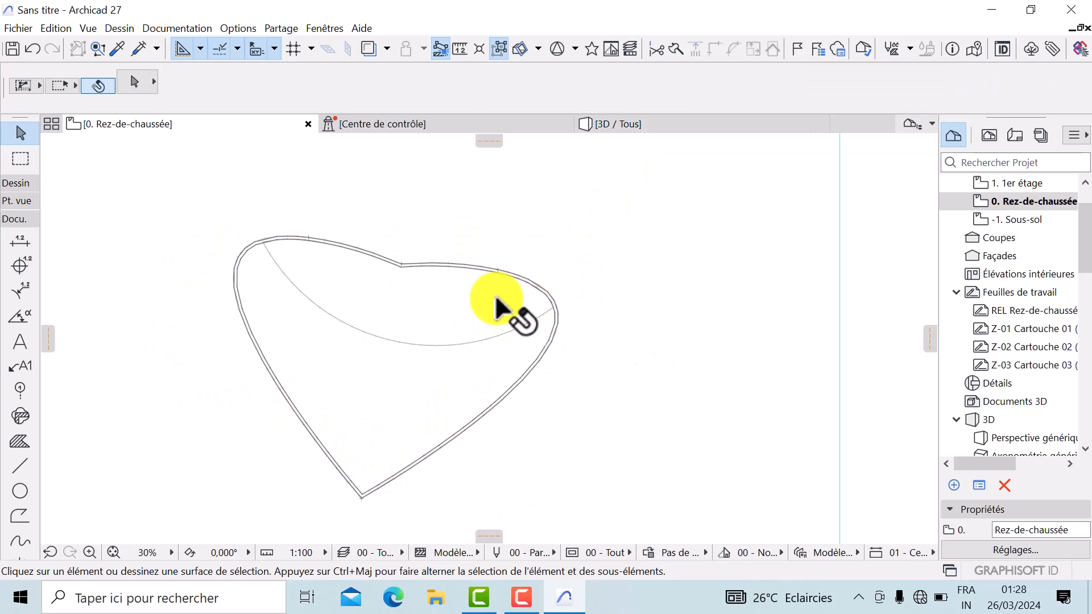
Open the default settings of the Slab tool and set the slab thickness to 40,00.
left_click(16, 188)
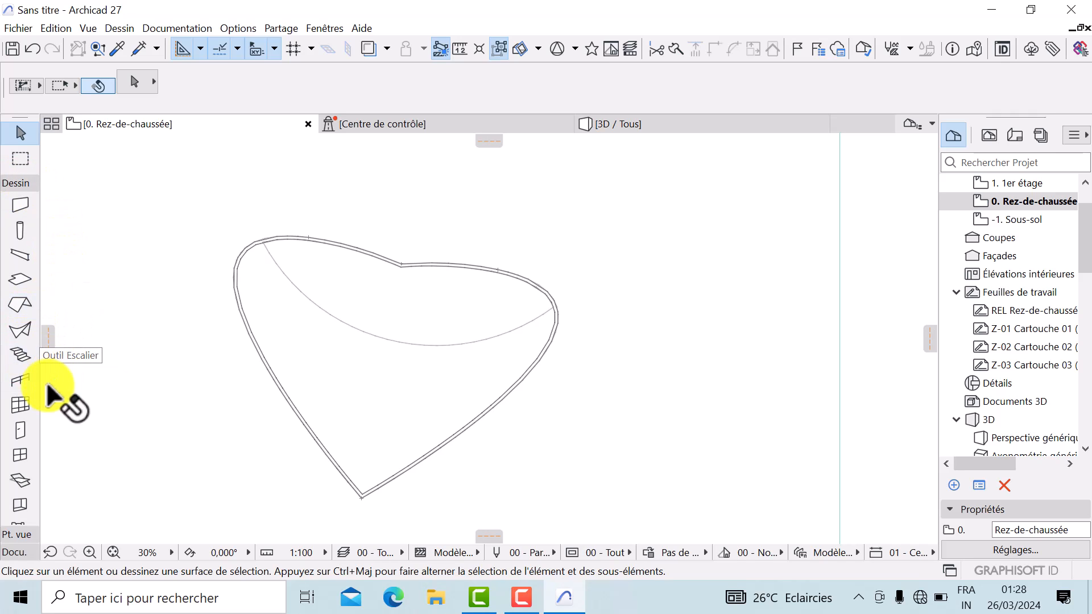
left_click(20, 279)
left_click(134, 83)
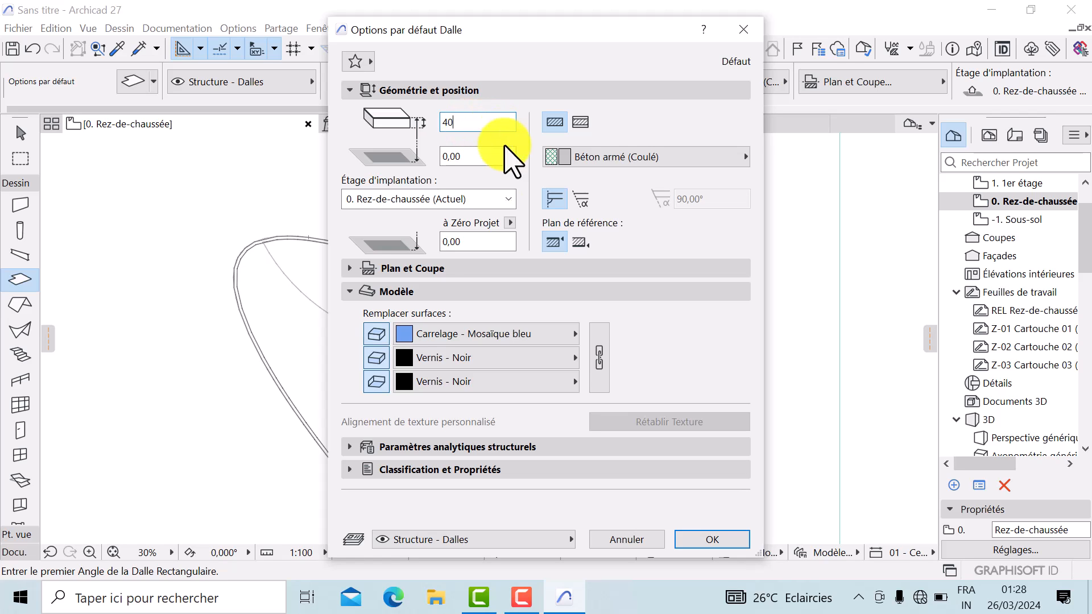
type(",00")
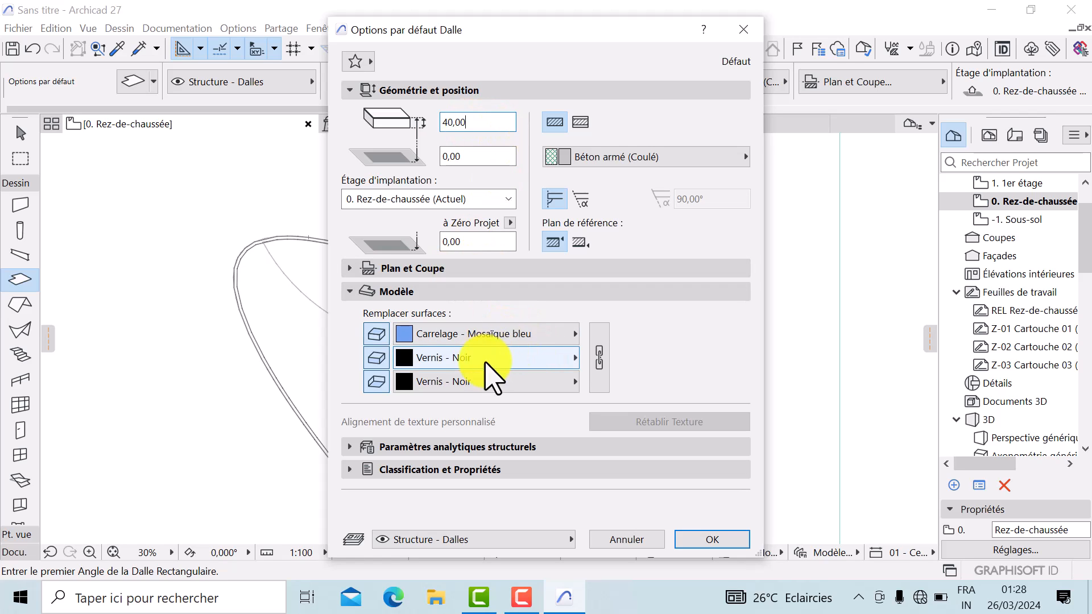
Override the slab's edge and bottom surfaces with Béton - Brut.
left_click(573, 358)
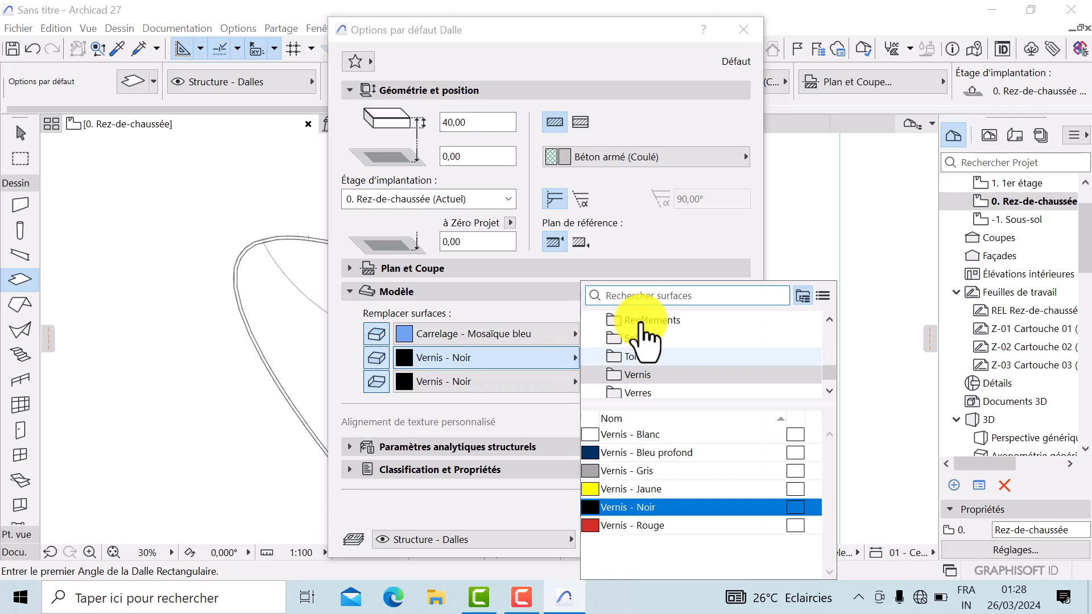
scroll(666, 370, "down", 1)
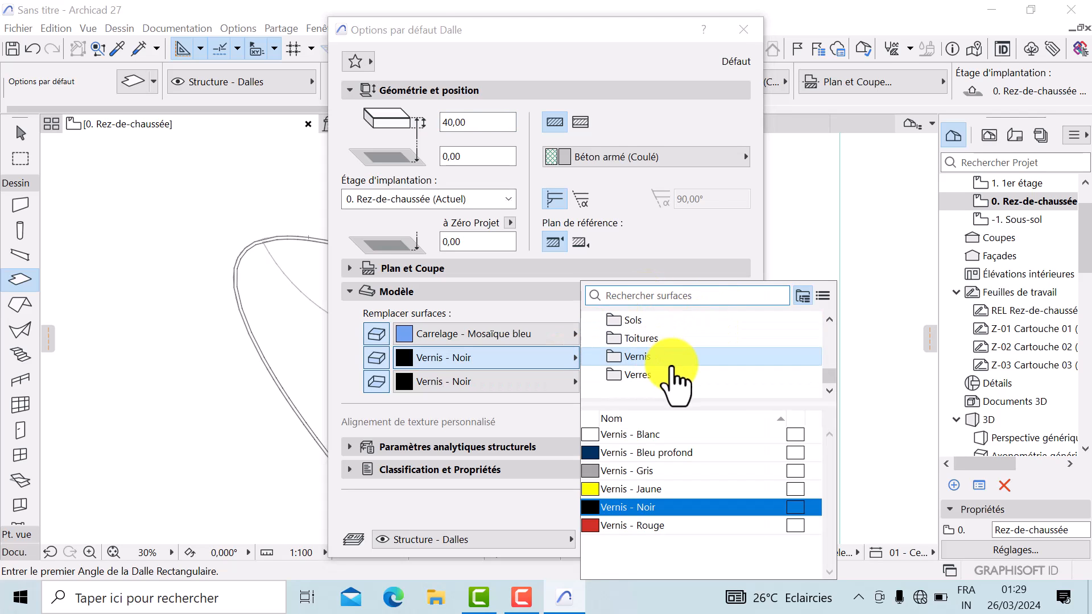
scroll(674, 370, "up", 5)
left_click(670, 340)
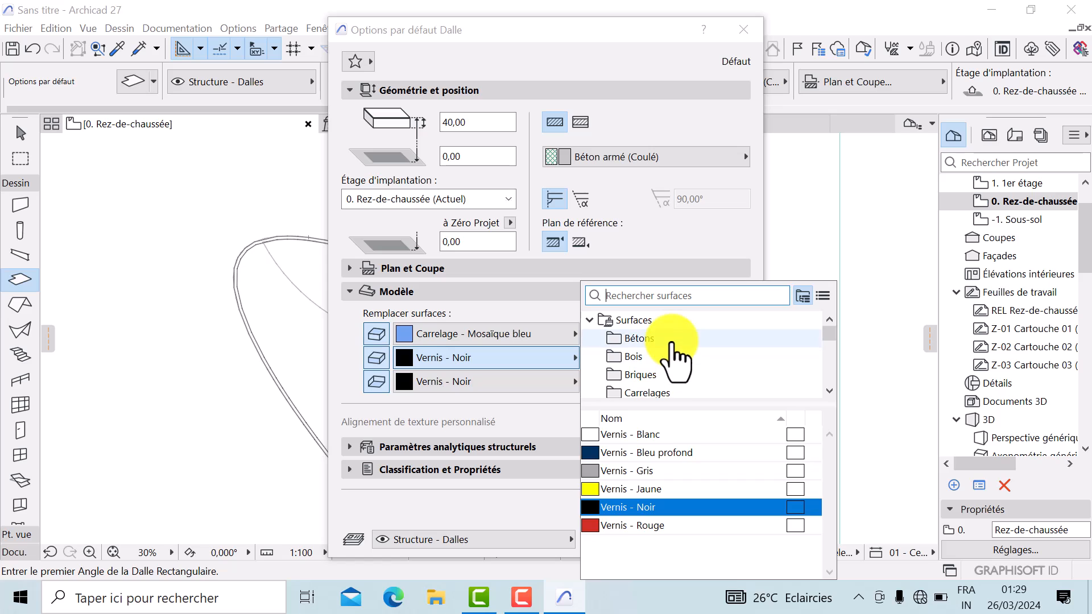
left_click(688, 436)
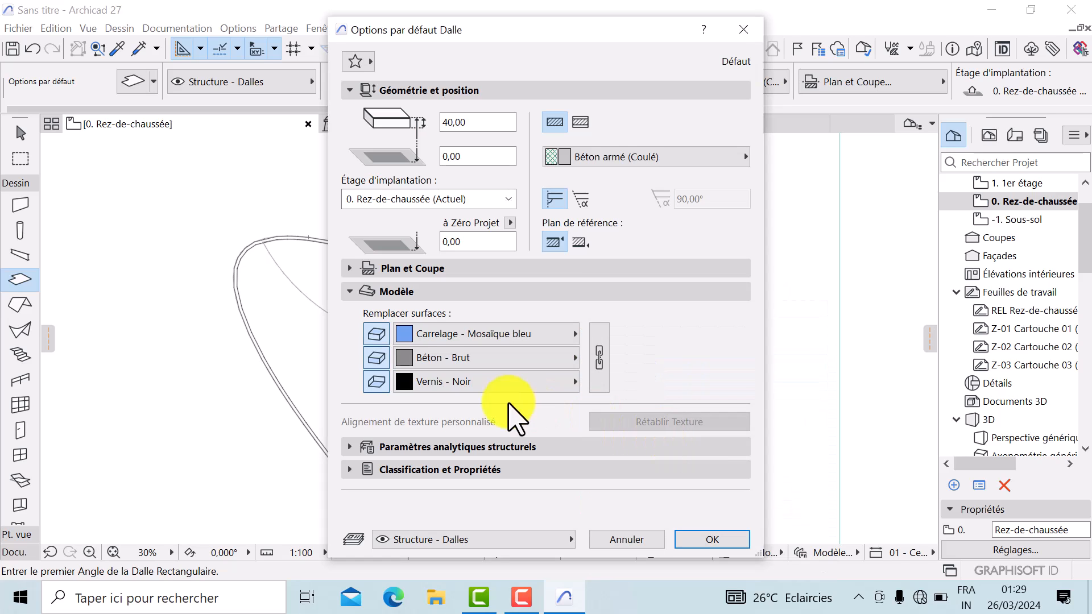
left_click(573, 382)
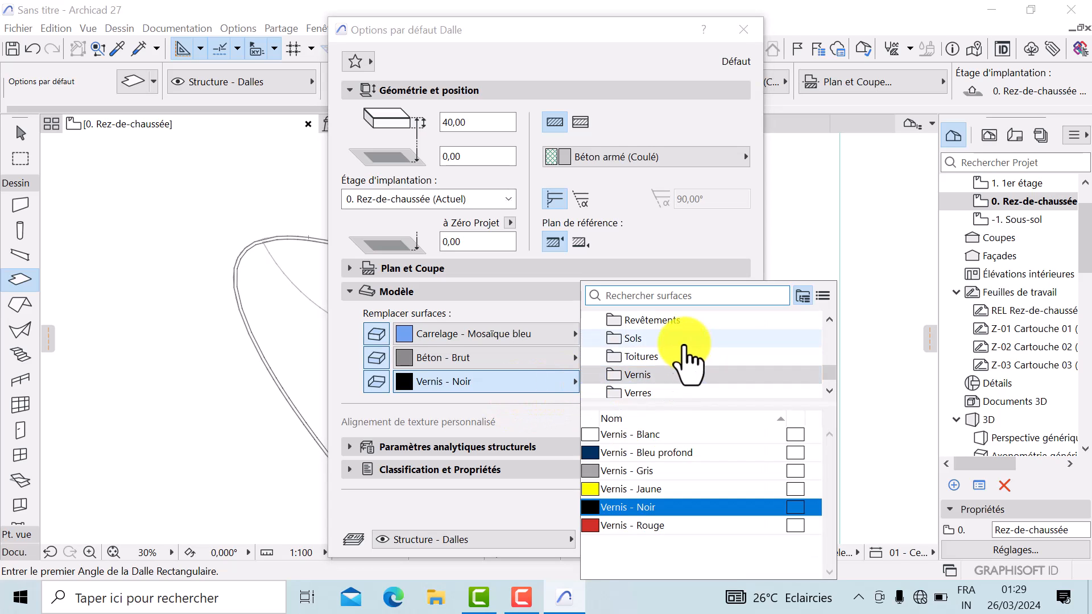
scroll(677, 375, "down", 1)
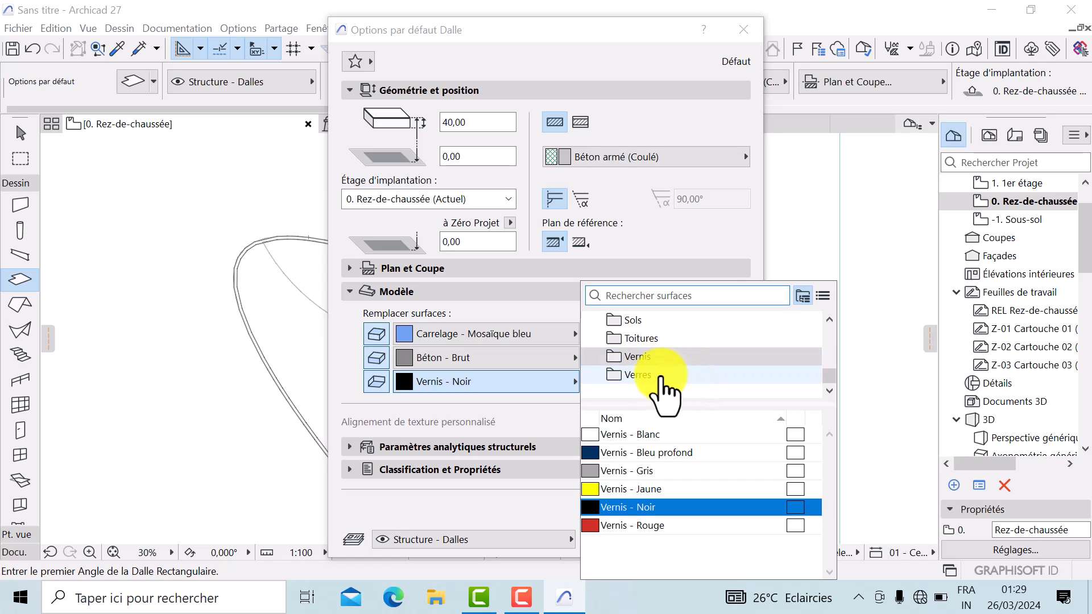
scroll(671, 342, "up", 2)
left_click(670, 321)
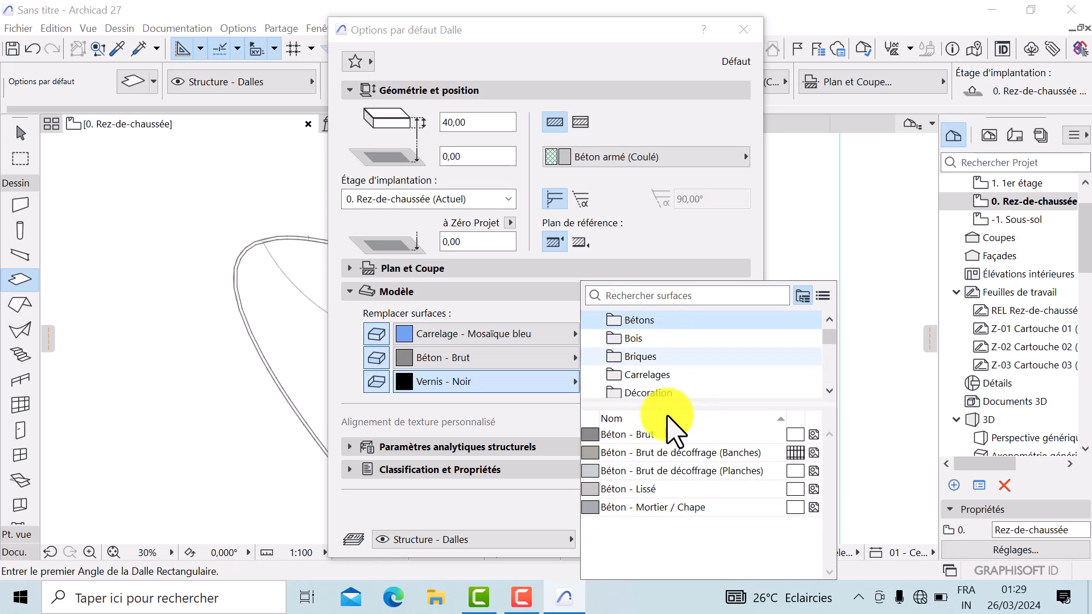
left_click(662, 435)
left_click(663, 437)
Set the slab contour's uncut line pen to 67 (0.15 mm) and accept the slab settings.
left_click(476, 270)
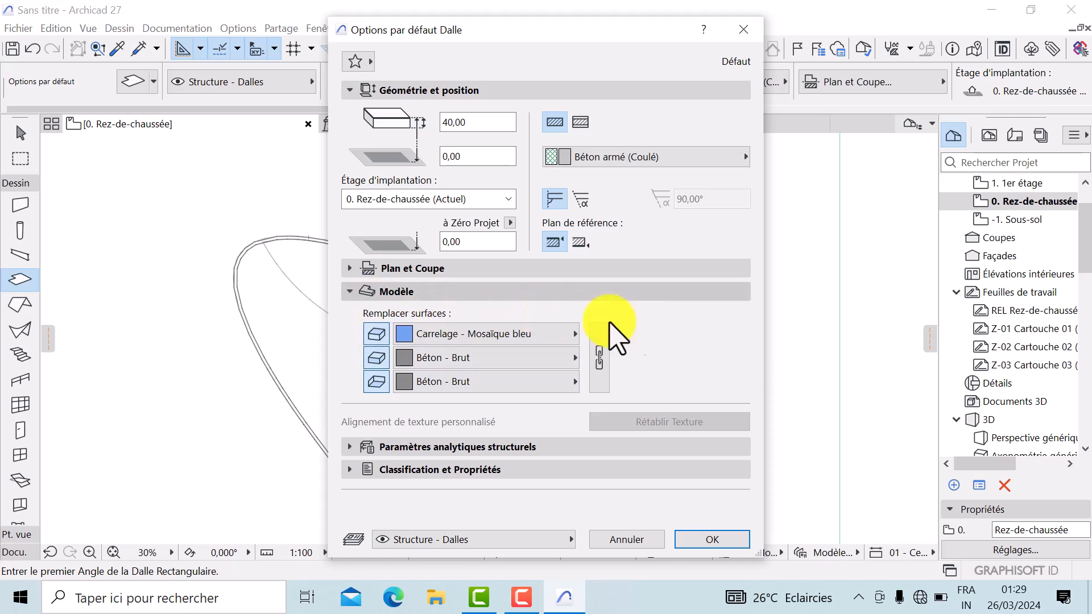
left_click(699, 376)
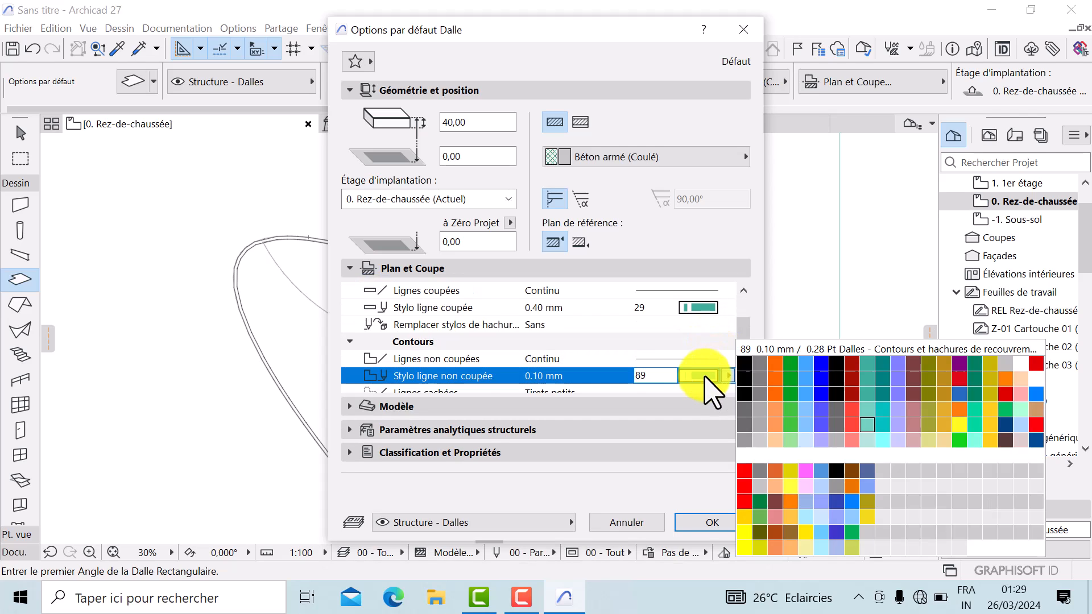
left_click(837, 411)
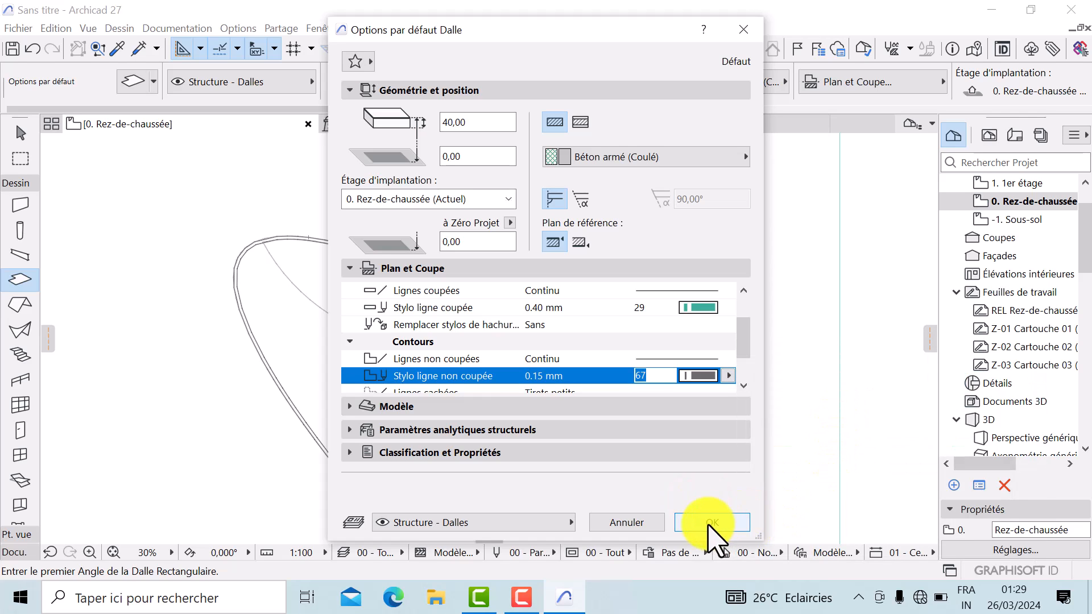
left_click(728, 375)
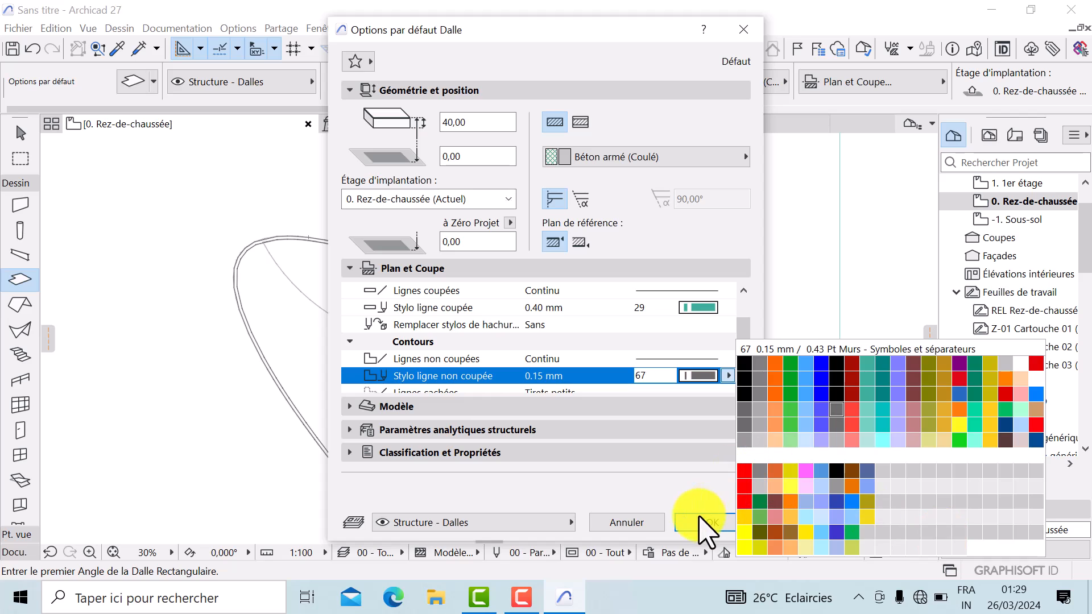
left_click(706, 528)
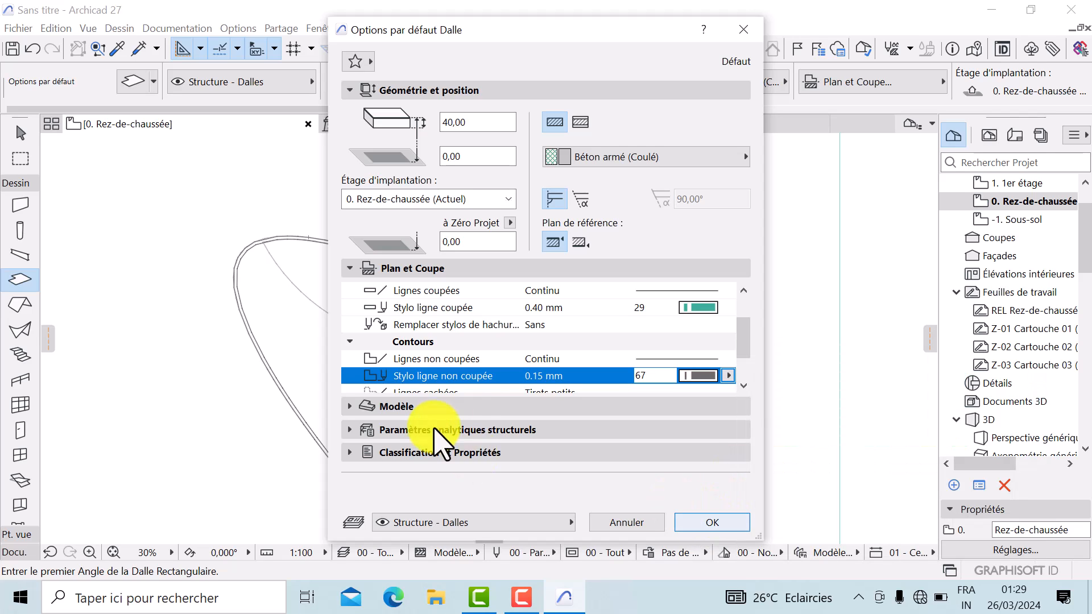
left_click(704, 522)
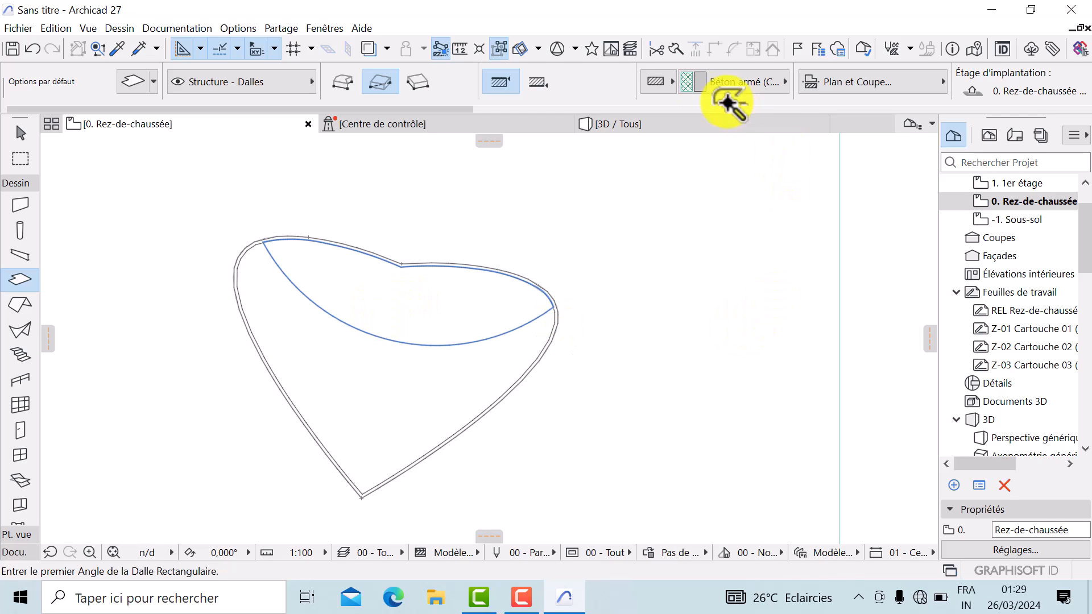
Create the slab from the curved polyline outline and view it inside the pool in the 3D perspective.
left_click(654, 125)
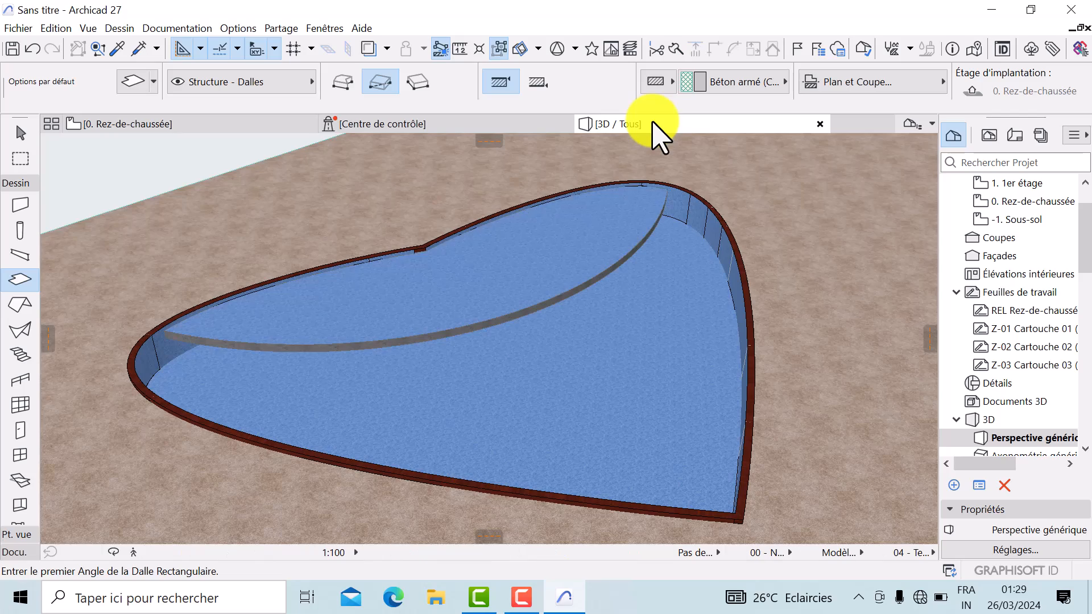
scroll(430, 264, "up", 3)
middle_click_drag(430, 264, 520, 339)
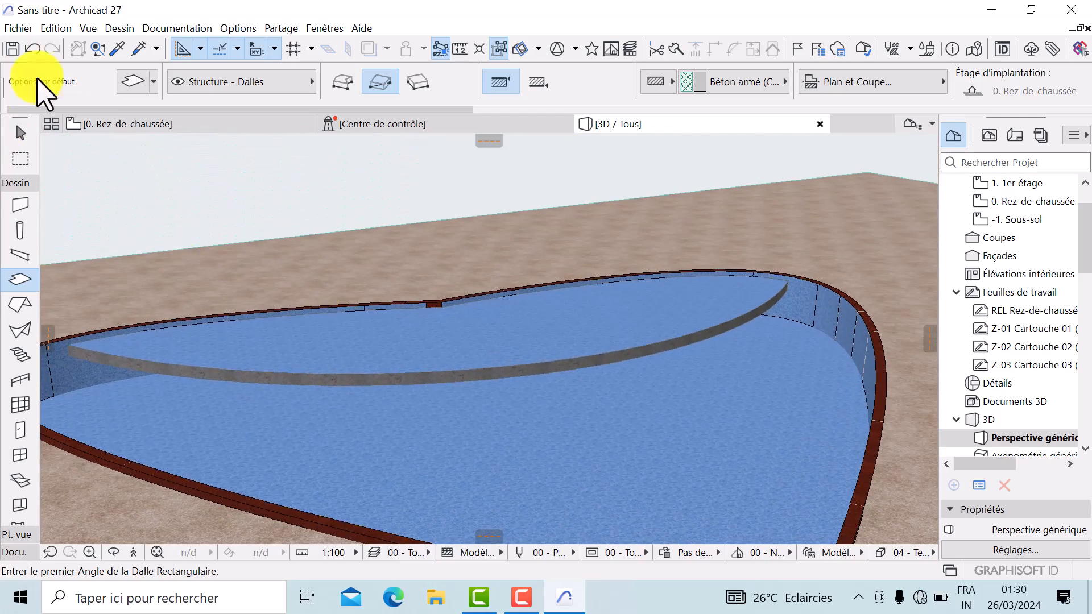
left_click(21, 133)
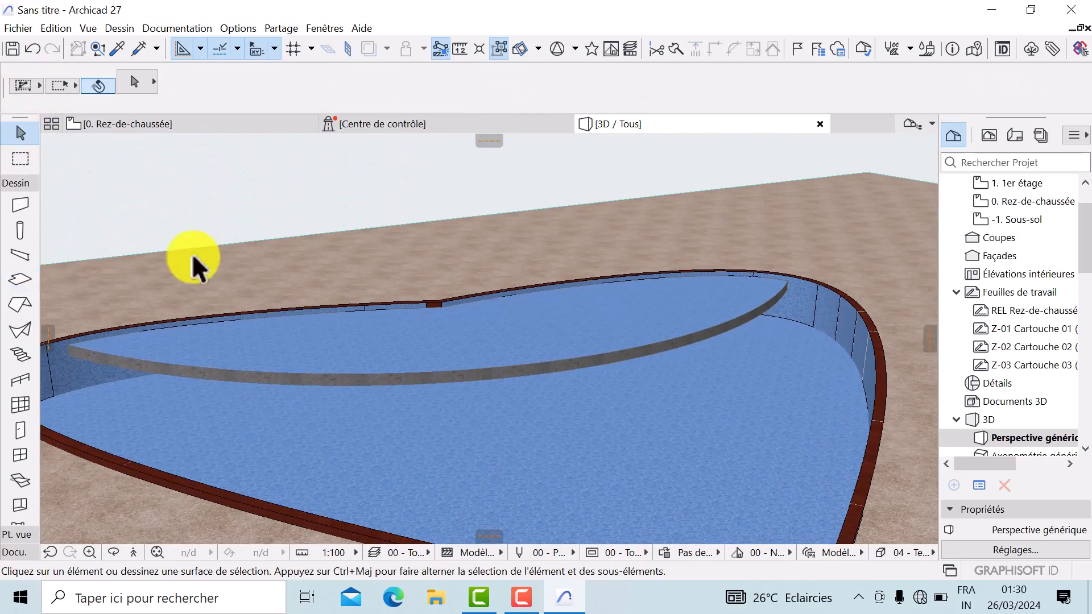
Try repositioning the curved concrete slab vertically by eye between the pool floor and the rim.
left_click(491, 360)
middle_click_drag(540, 362, 523, 337, "shift")
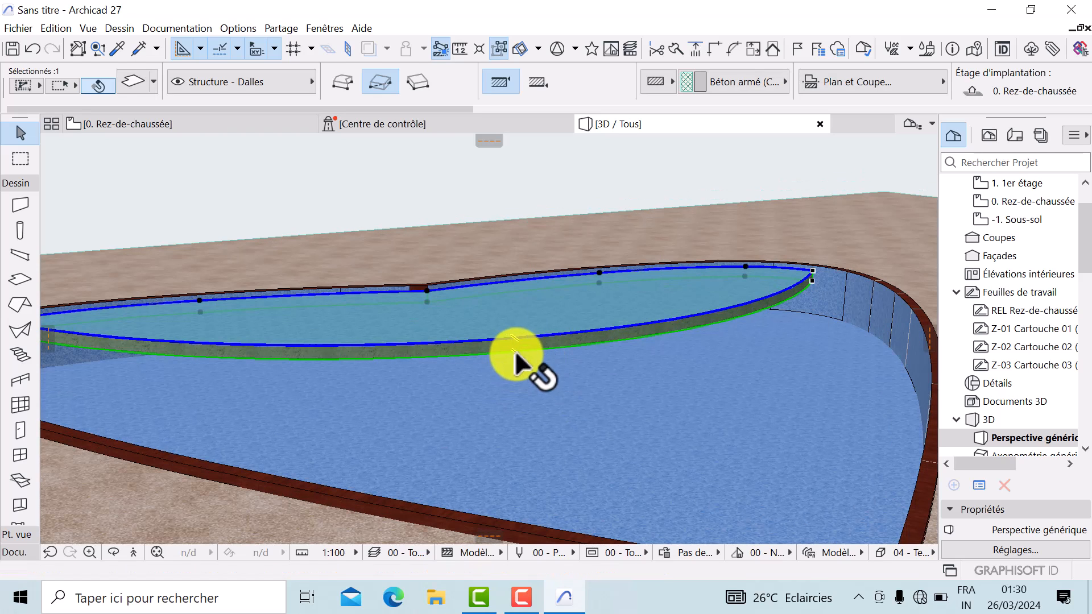
left_click(515, 353)
scroll(506, 374, "up", 2)
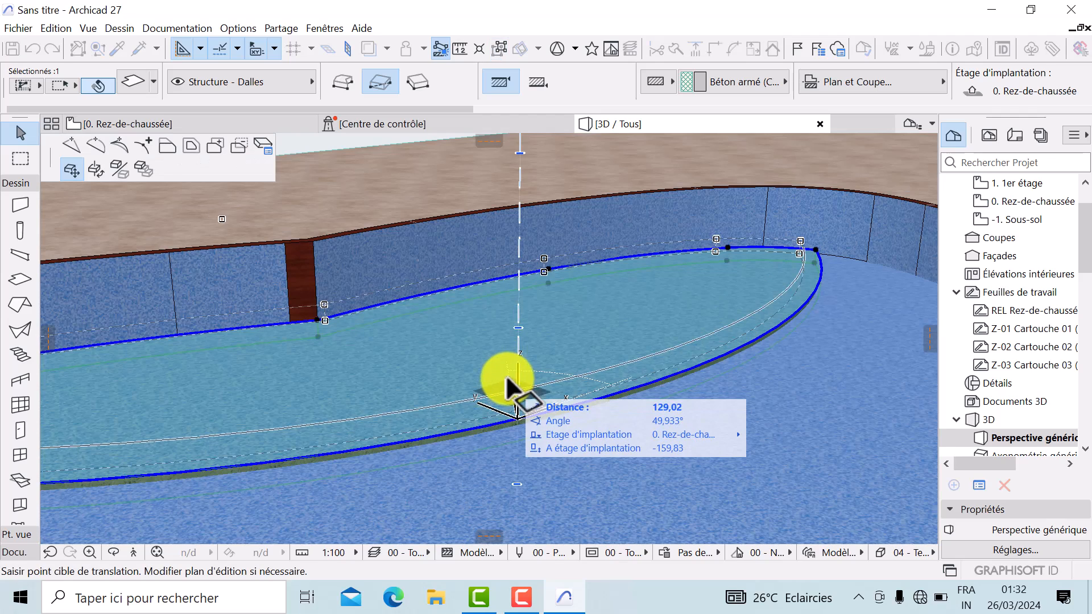
left_click(521, 385)
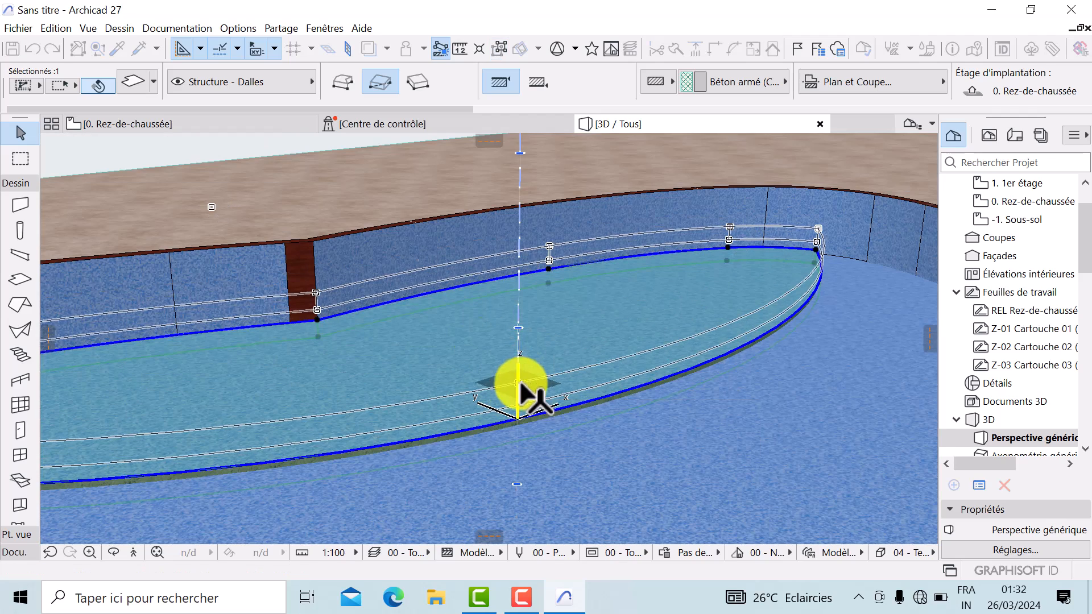
left_click(463, 430)
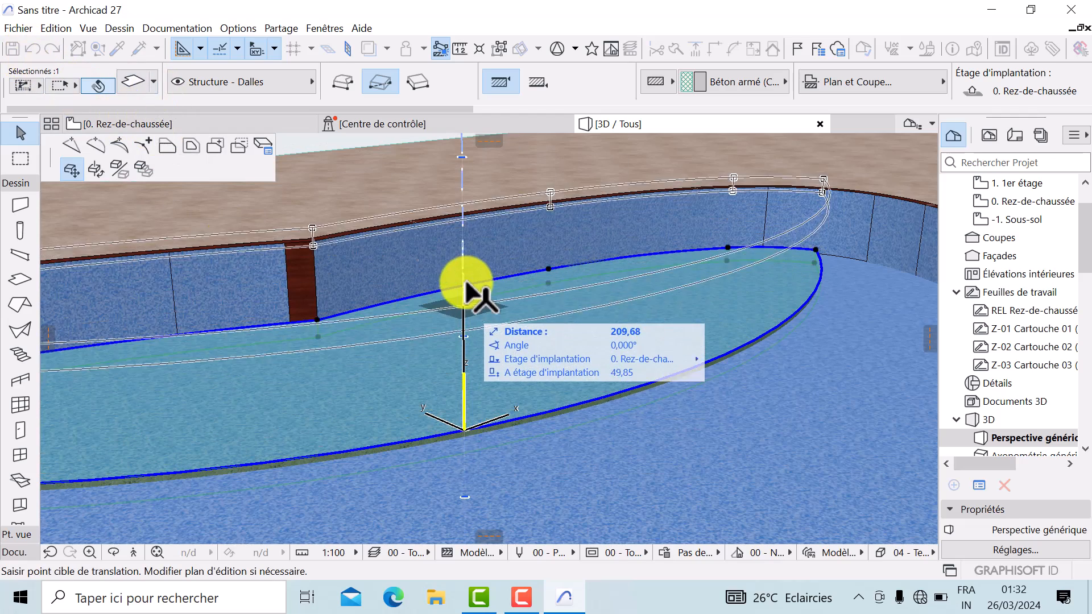
left_click(463, 323)
Lower the curved concrete slab vertically by 190 toward the pool floor.
middle_click_drag(444, 312, 596, 295, "shift")
left_click(596, 294)
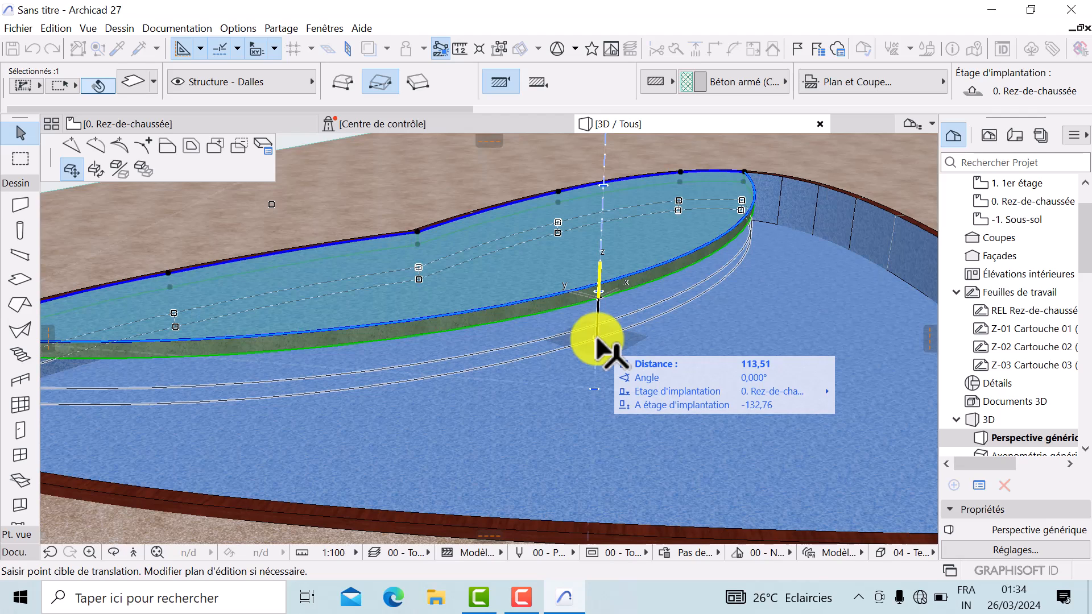
type("19")
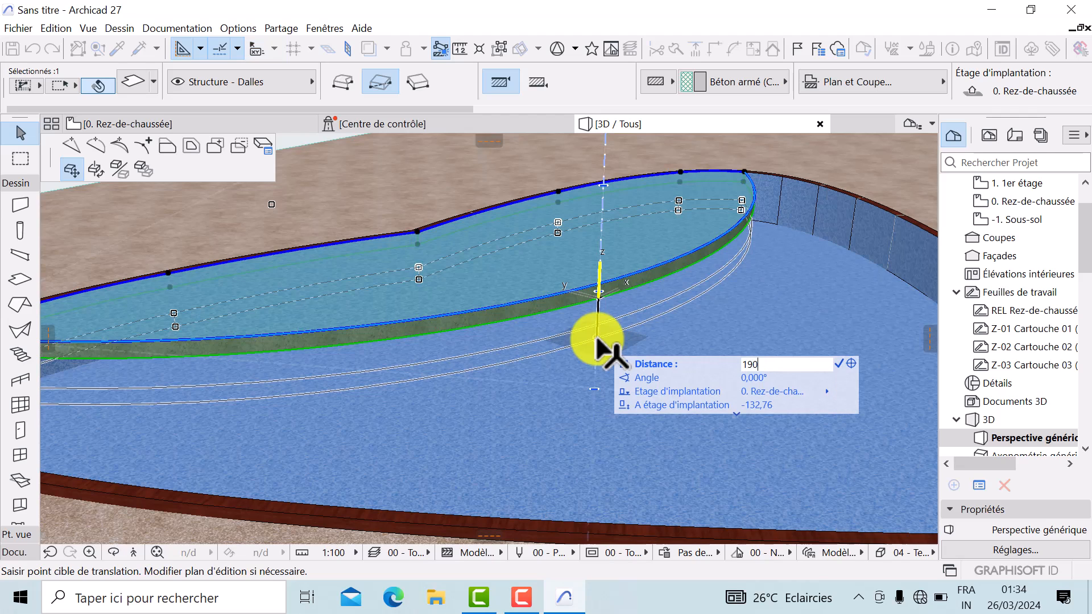
type("0")
key("Return")
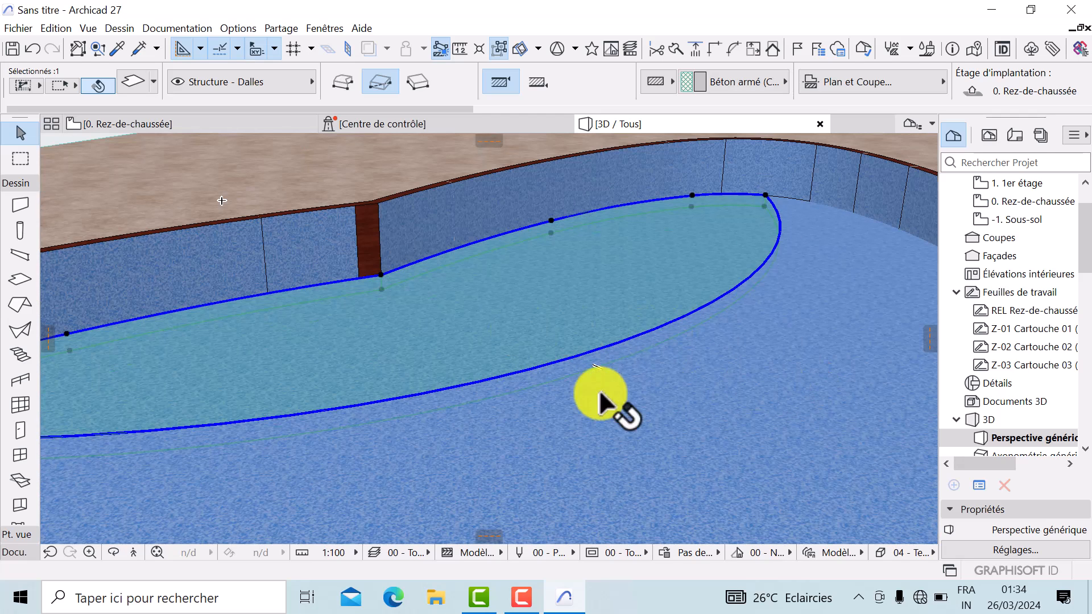
Raise the curved slab by 40, and place a copy of it 40 above.
left_click(603, 350)
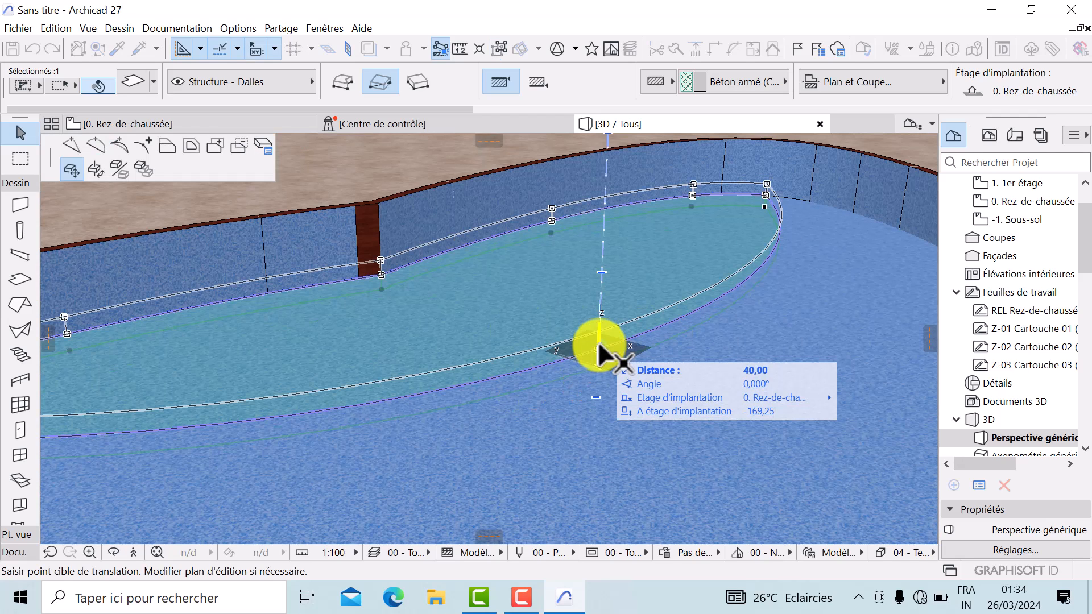
left_click(598, 340)
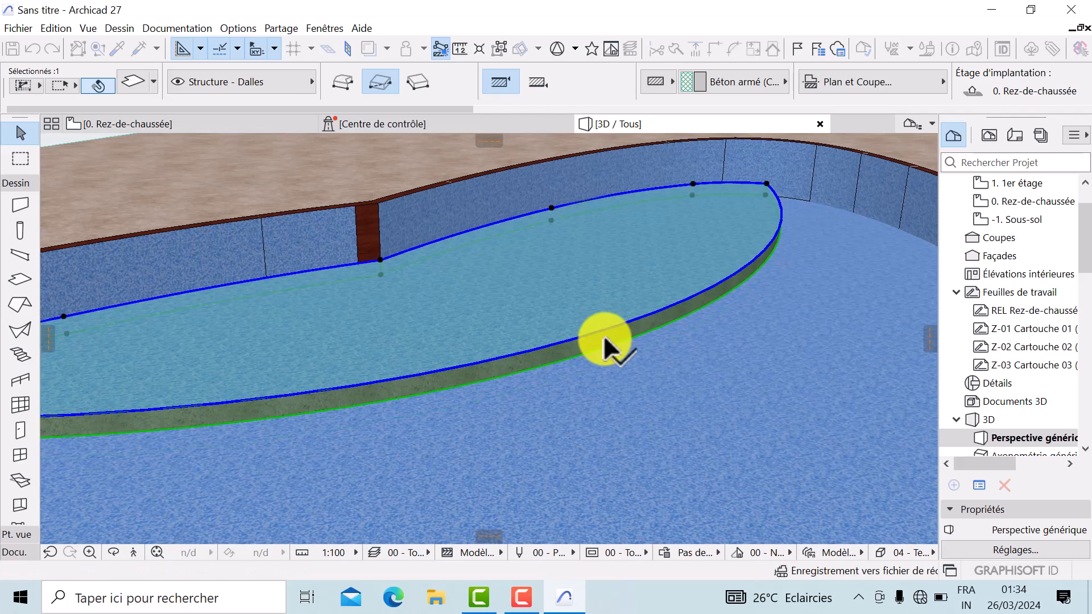
left_click(605, 334)
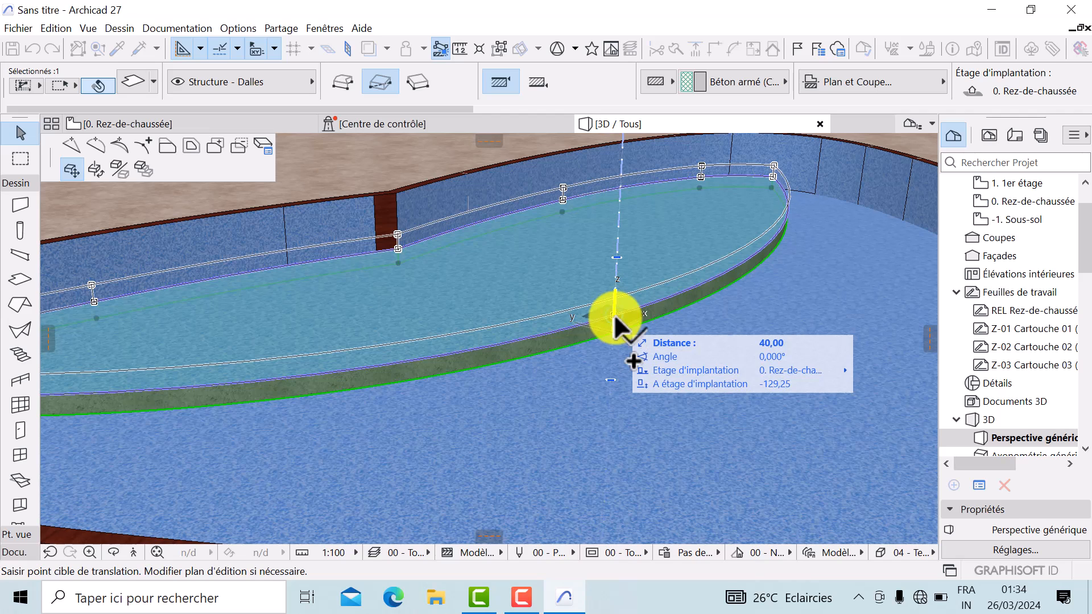
left_click(634, 361)
Curve the copied slab's front edge inward to an arc radius of about 2106, exposing a tread below.
left_click(635, 363)
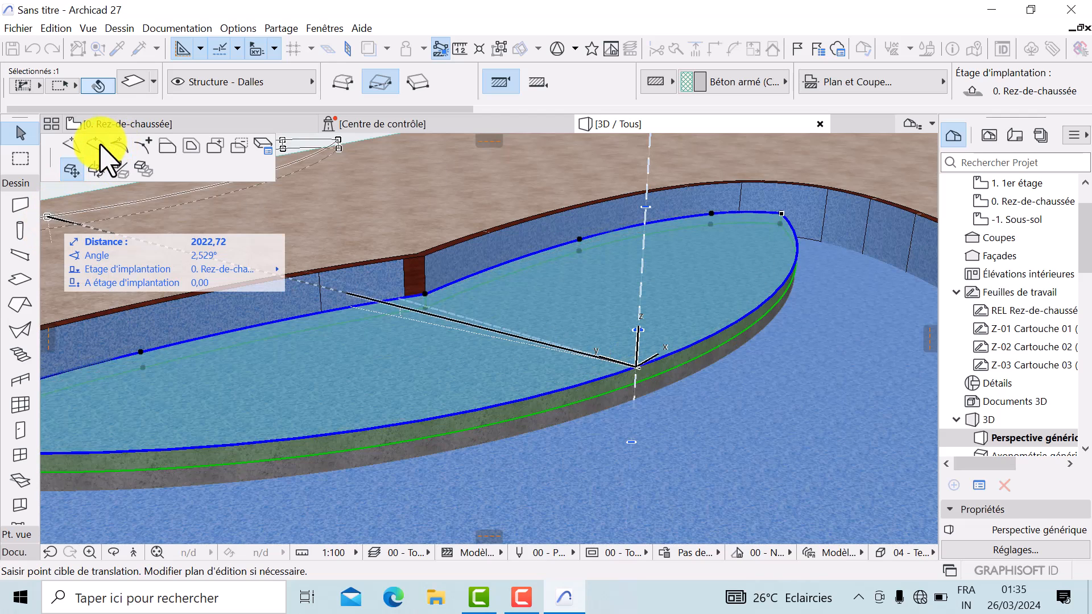
left_click(97, 145)
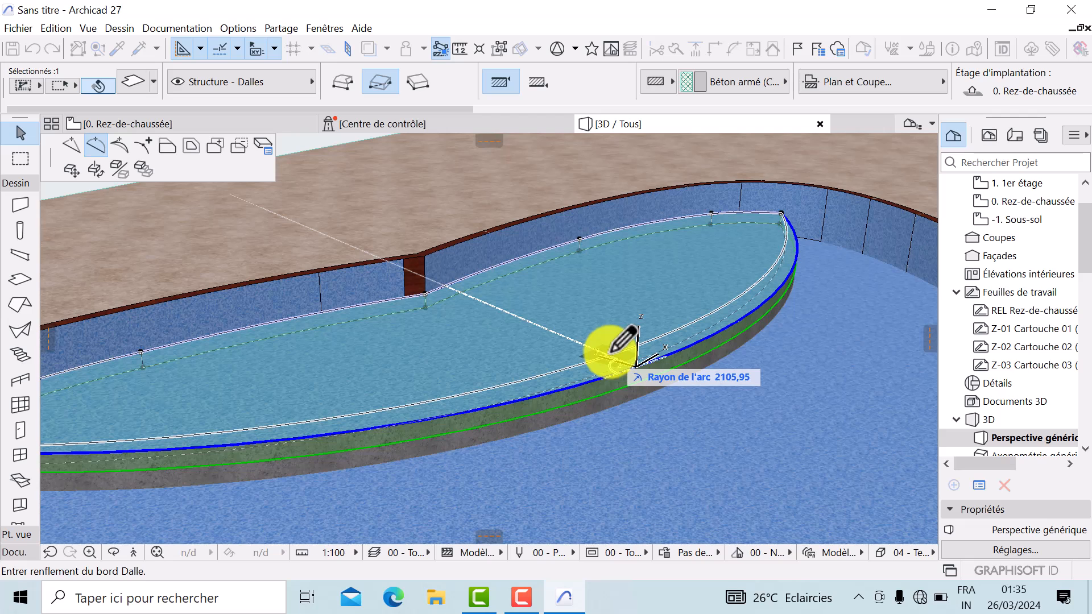
left_click(609, 349)
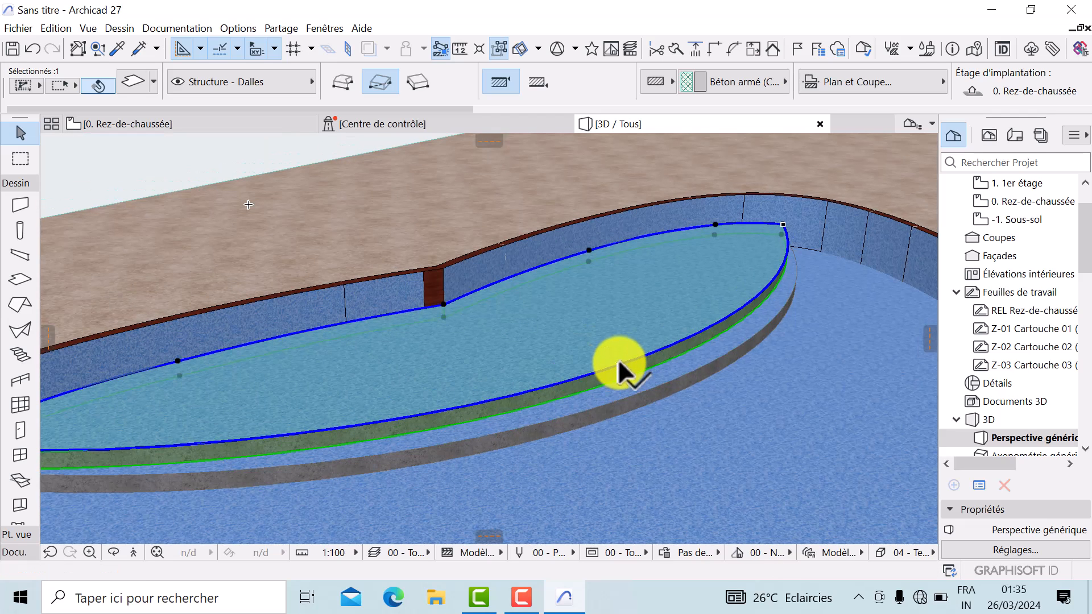
Copy the second step slab vertically upward by a distance of 40.
left_click(619, 364)
left_click(700, 254)
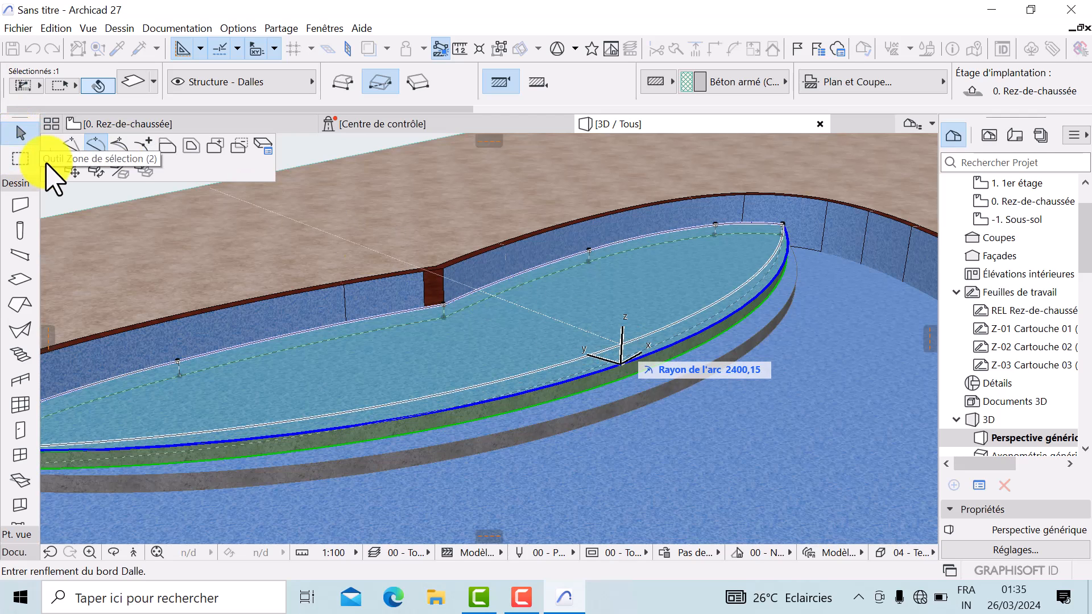
left_click(71, 169)
left_click(620, 364)
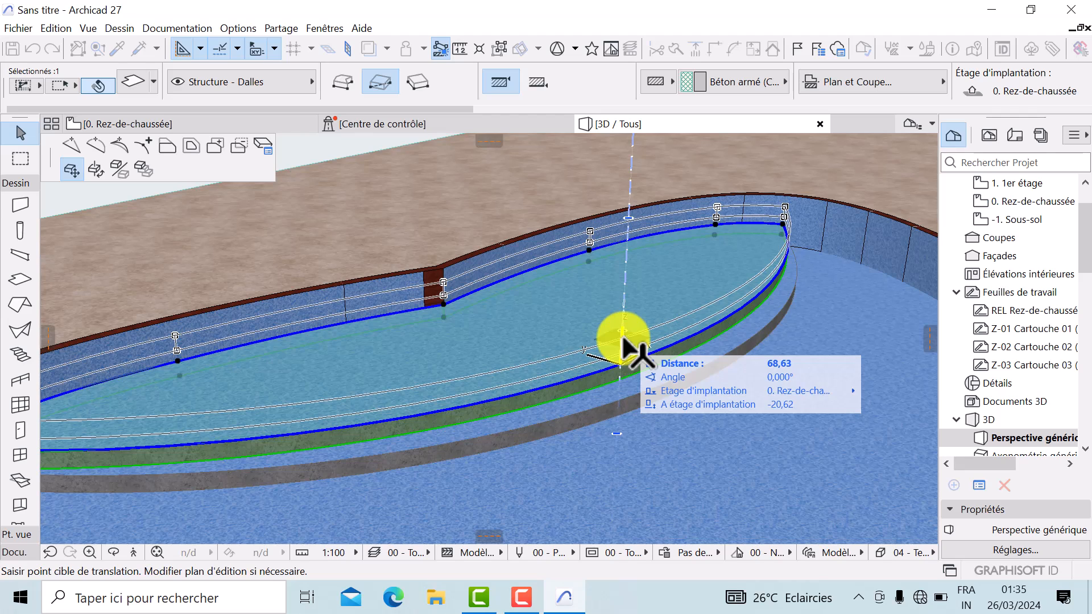
type("4")
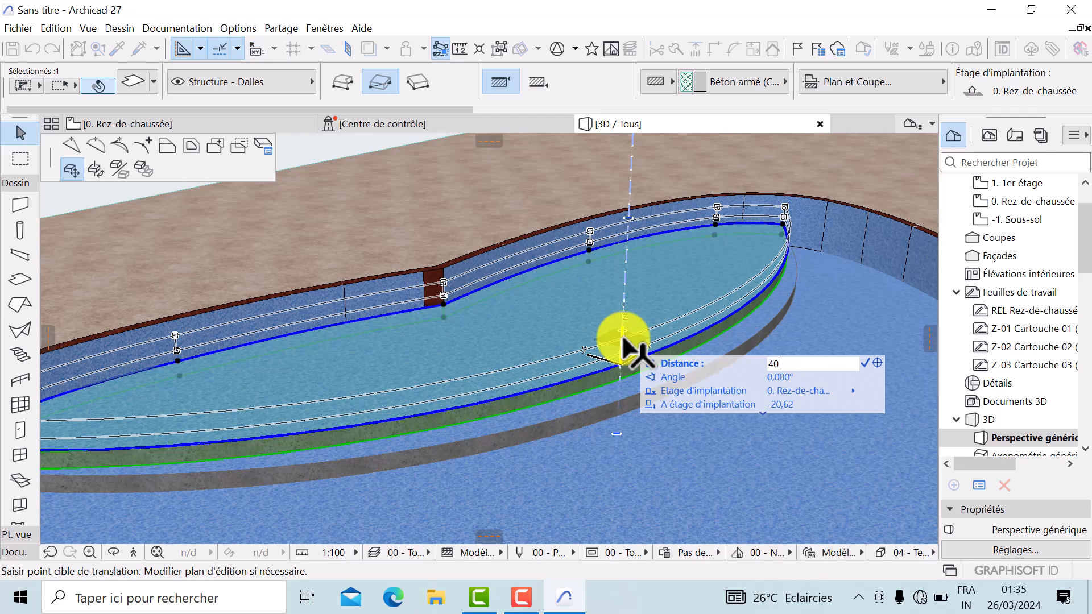
type("0")
key("Return")
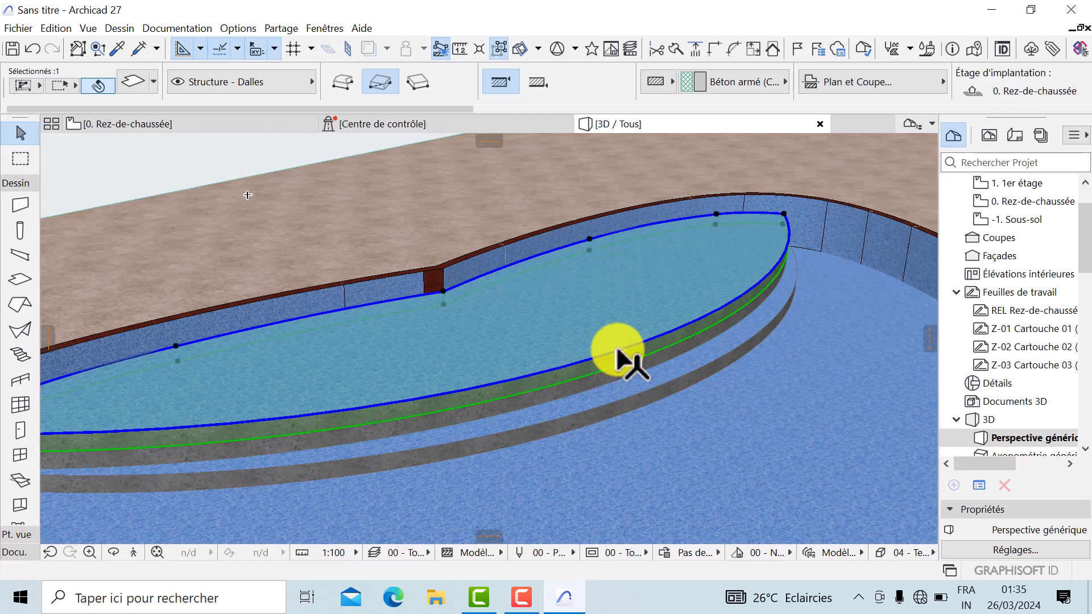
Pull the third step slab's curved front edge slightly inward to expose the tread of the slab beneath.
left_click(616, 345)
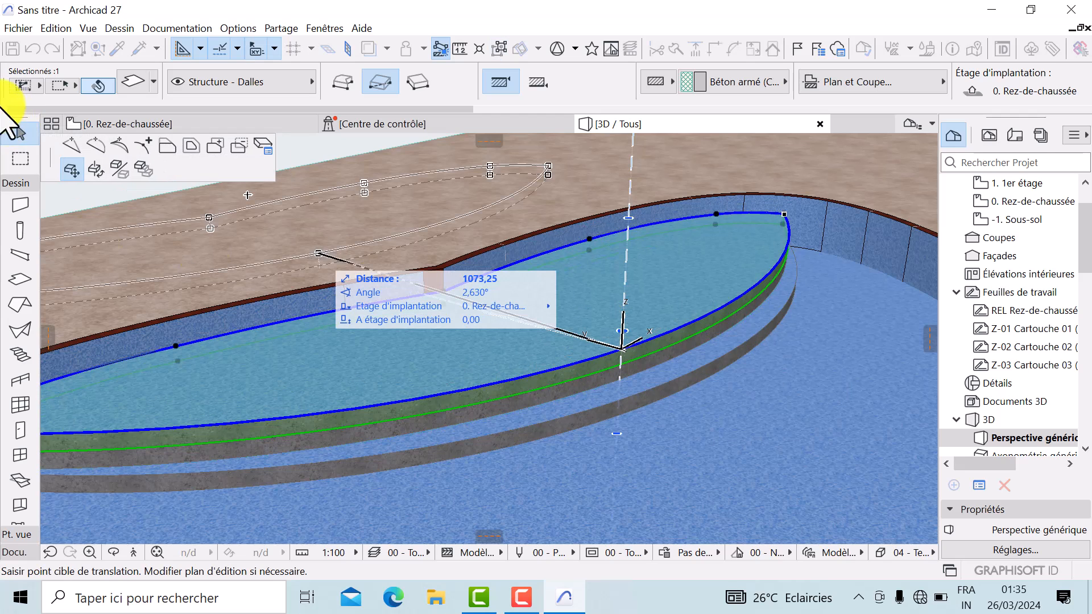
left_click(93, 144)
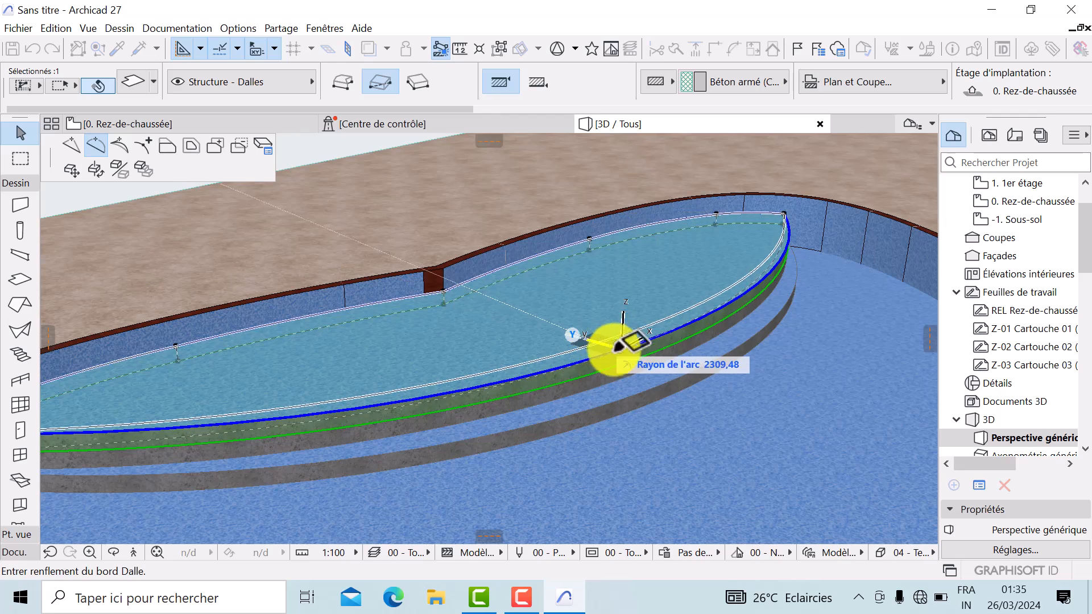
left_click(623, 349)
middle_click_drag(602, 335, 619, 389)
scroll(619, 389, "up", 1)
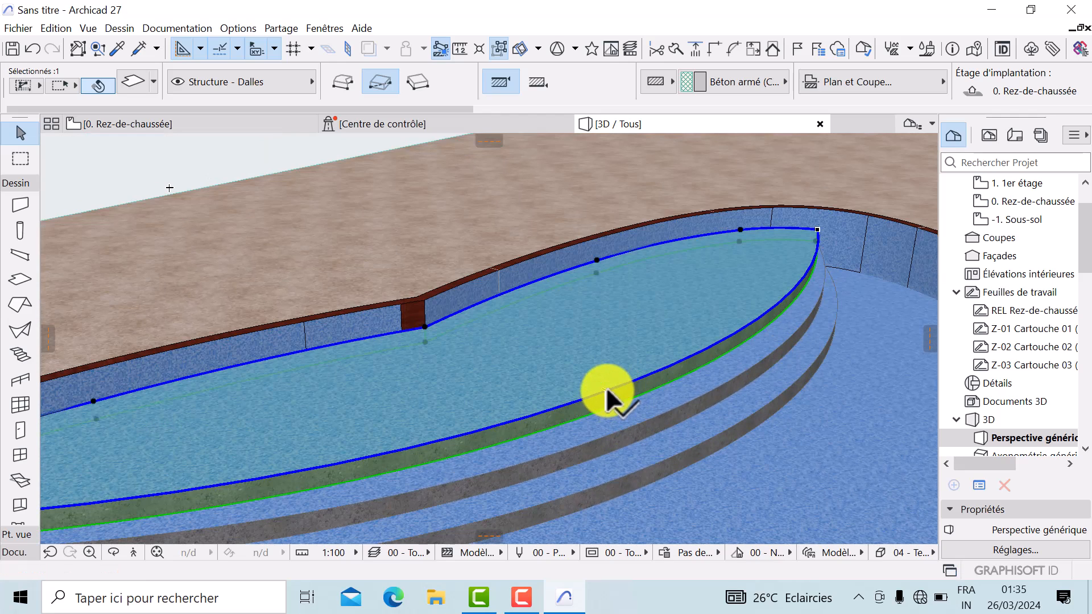
Copy the third step slab vertically upward by a distance of 40.
left_click(605, 387)
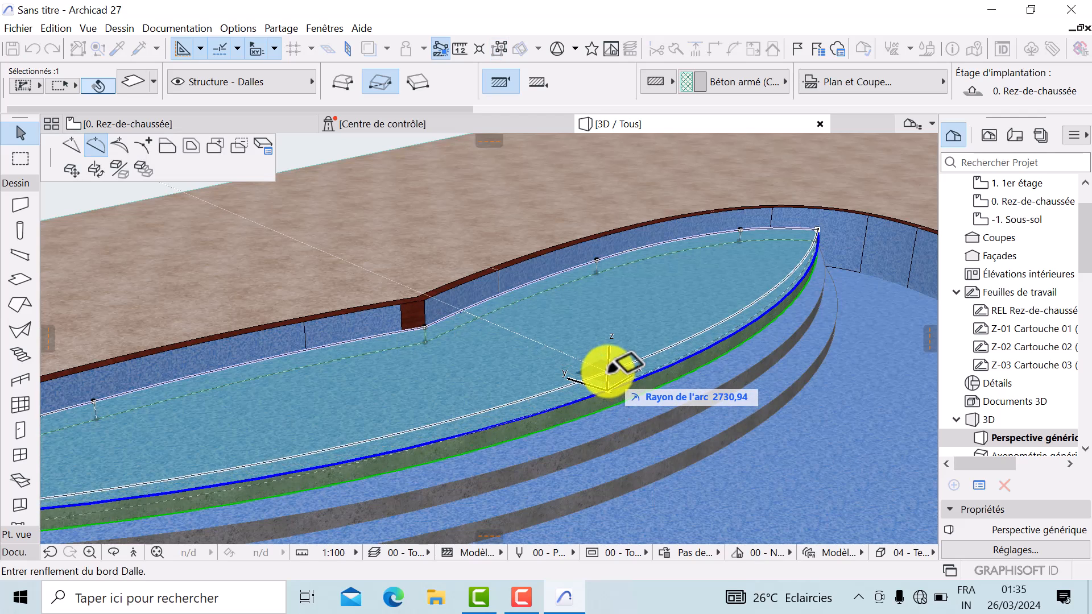
left_click(70, 170)
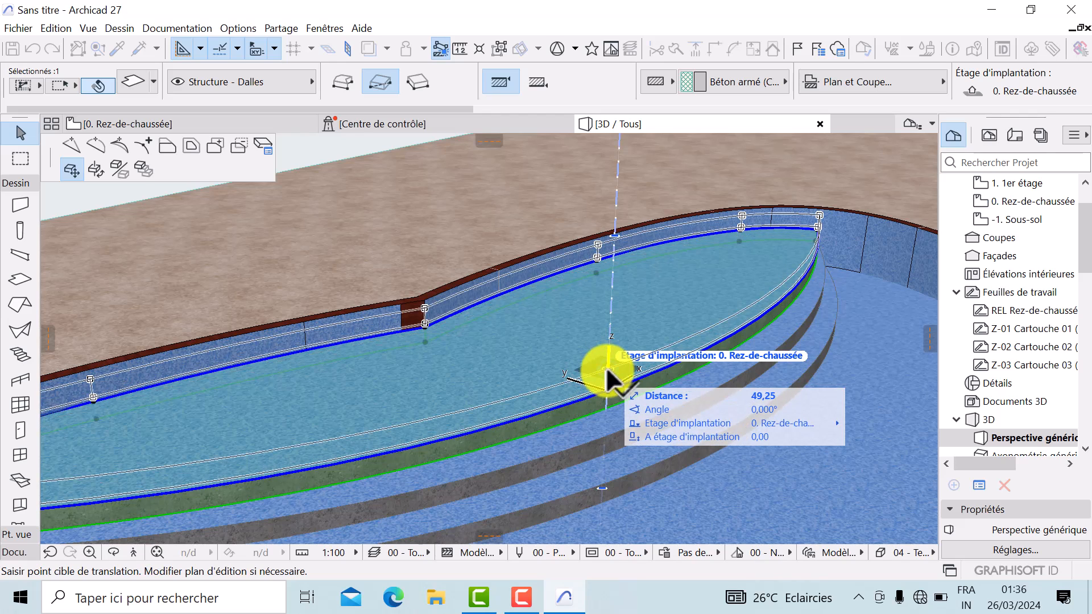
type("40")
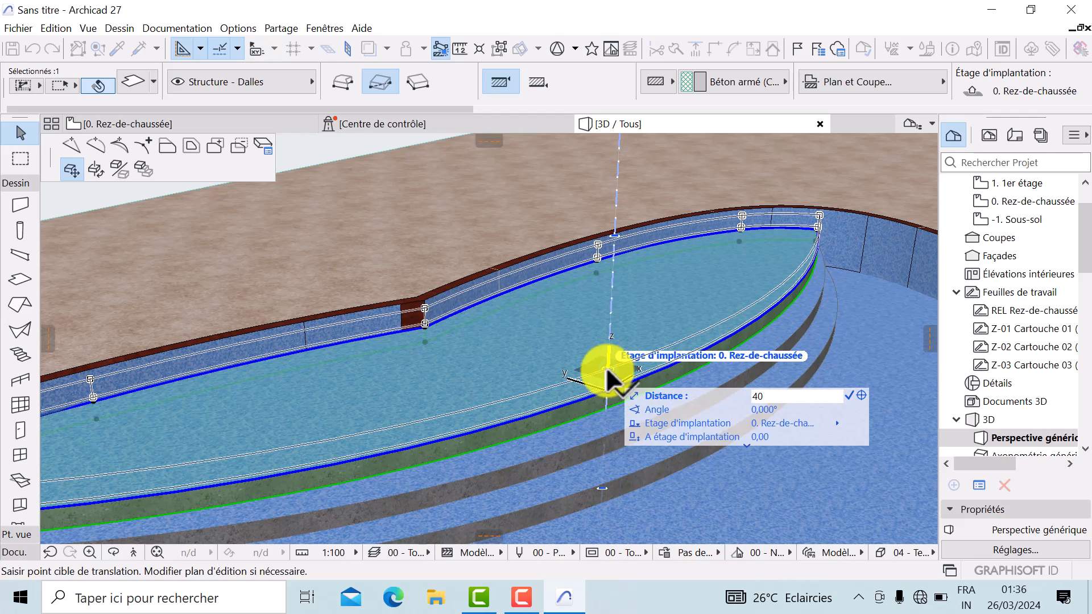
key("Return")
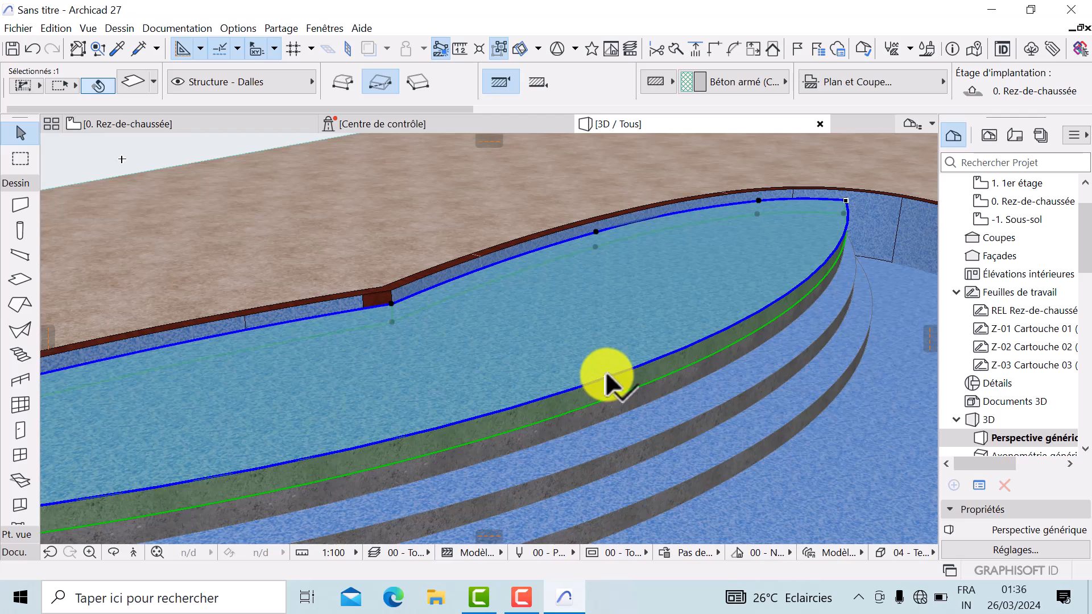
Curve the topmost step slab's front edge inward to an arc radius of about 2966, and deselect it.
left_click(606, 370)
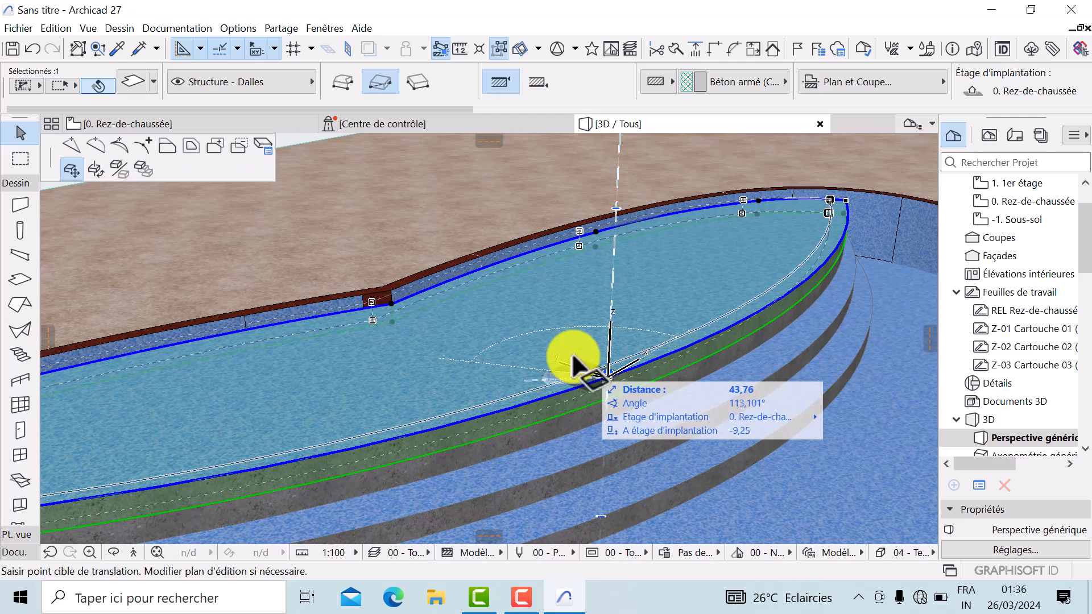
key("f")
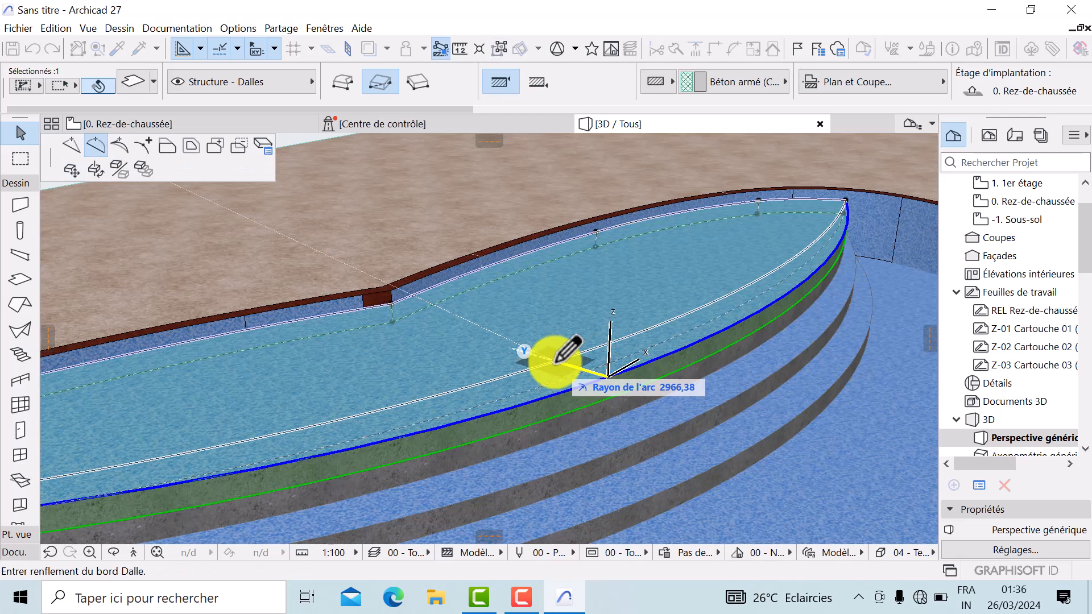
left_click(556, 360)
middle_click_drag(554, 431, 739, 390)
left_click(740, 384)
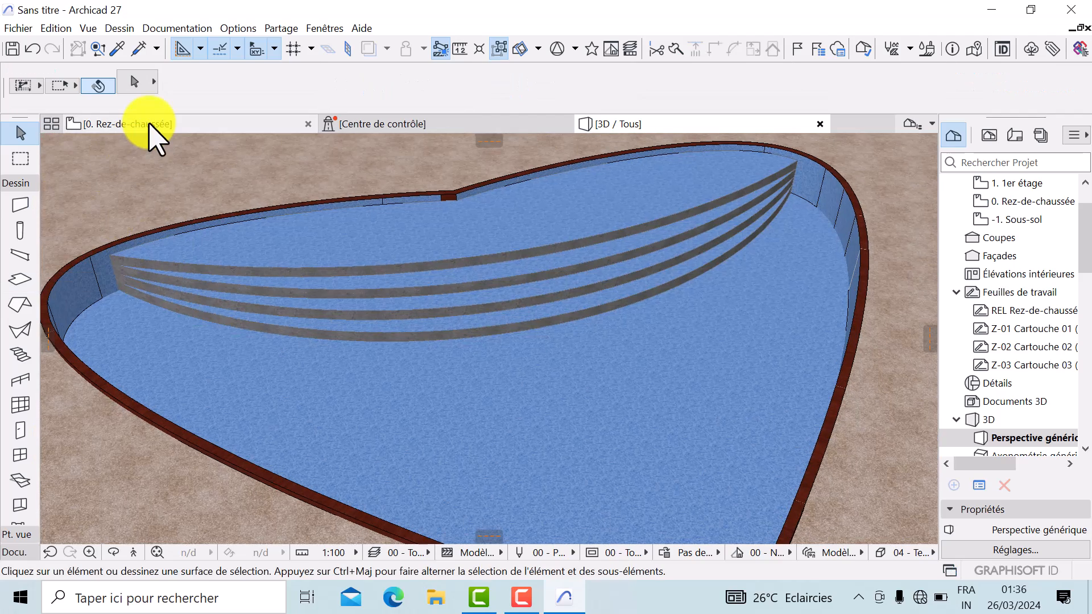
Create a slab filling the pool's inner contour in the ground-floor plan and view it in the 3D perspective.
left_click(149, 124)
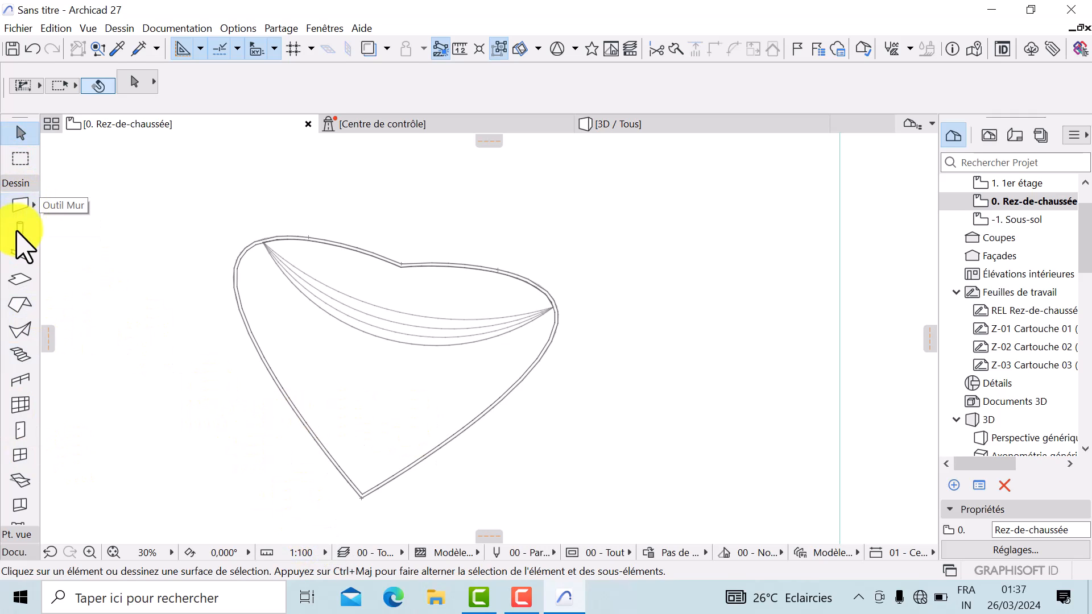
left_click(20, 279)
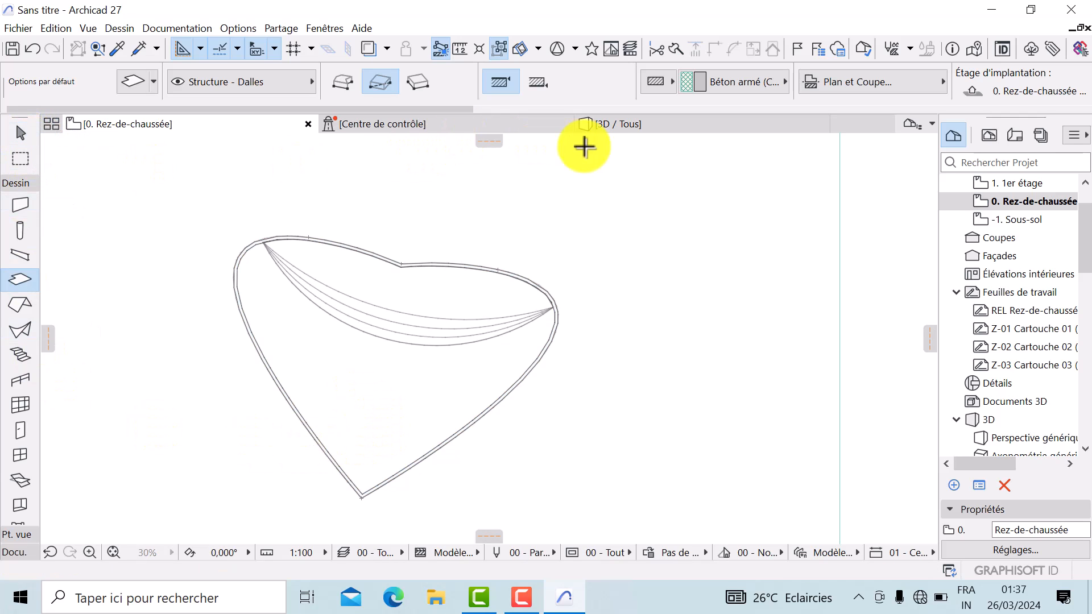
left_click(618, 125)
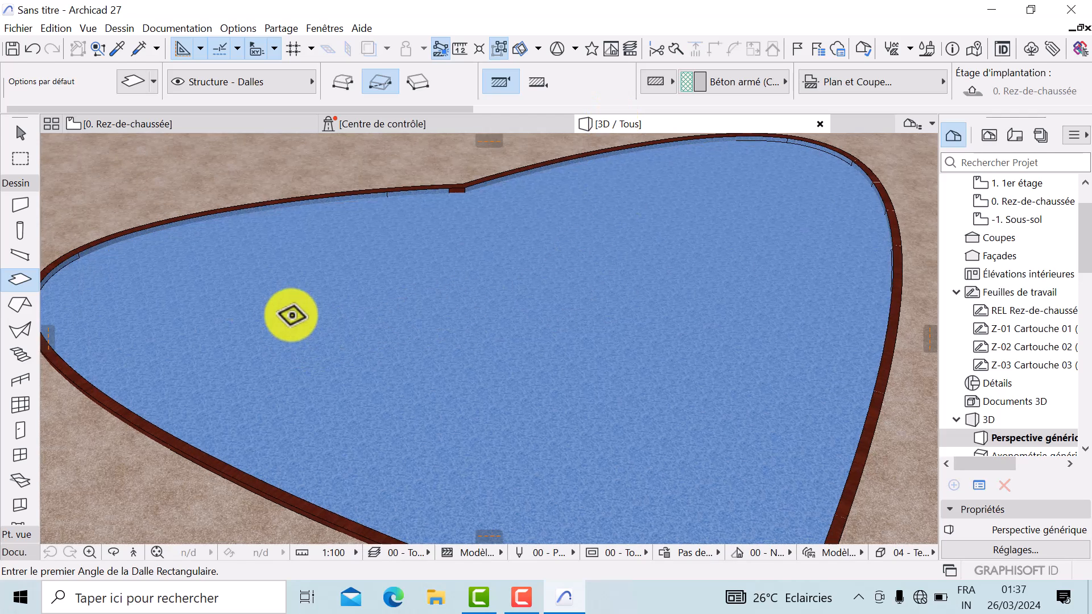
scroll(291, 316, "up", 1)
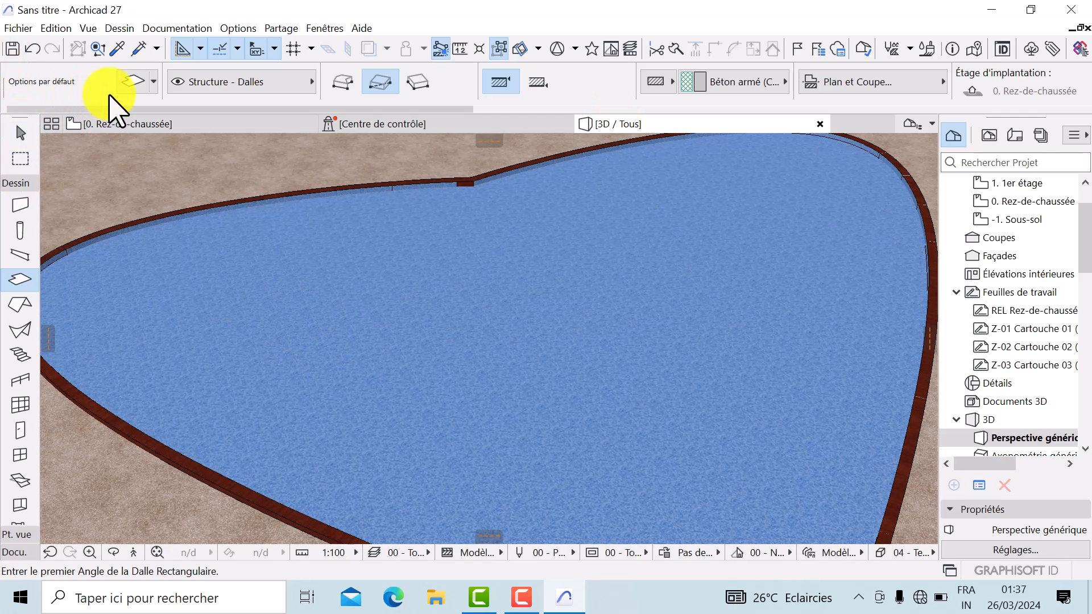
Set the uncut contour line pen of the slab covering the pool to pen 71.
left_click(21, 134)
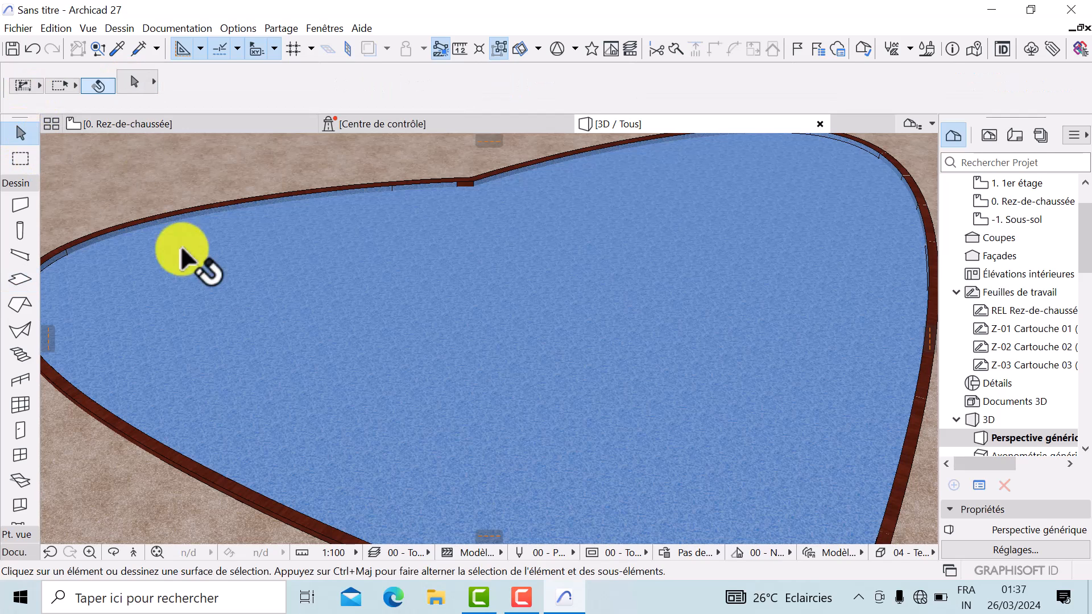
left_click(323, 339)
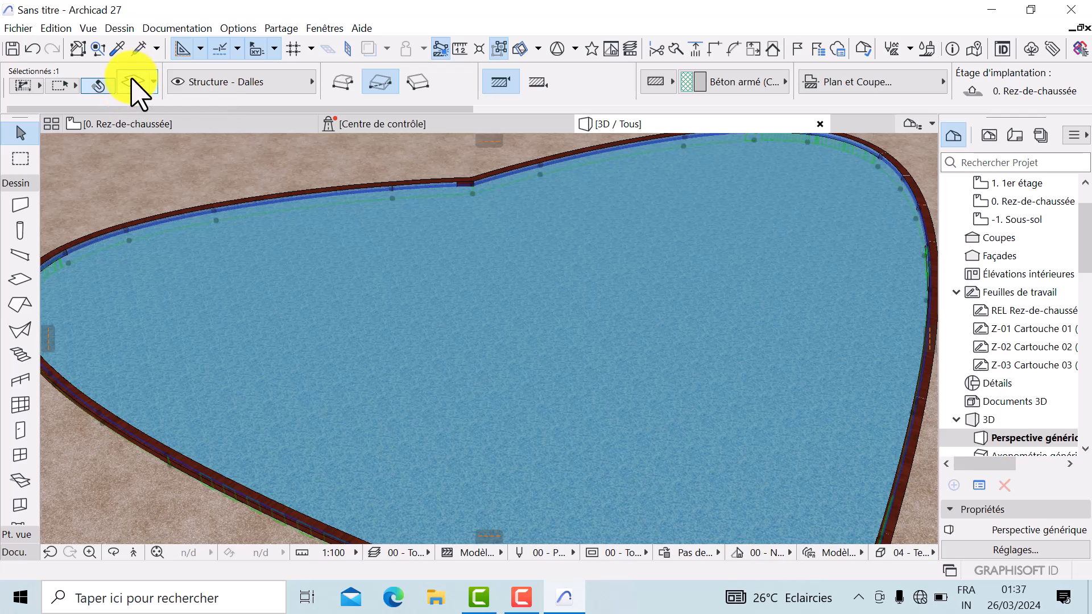
key("ctrl+t")
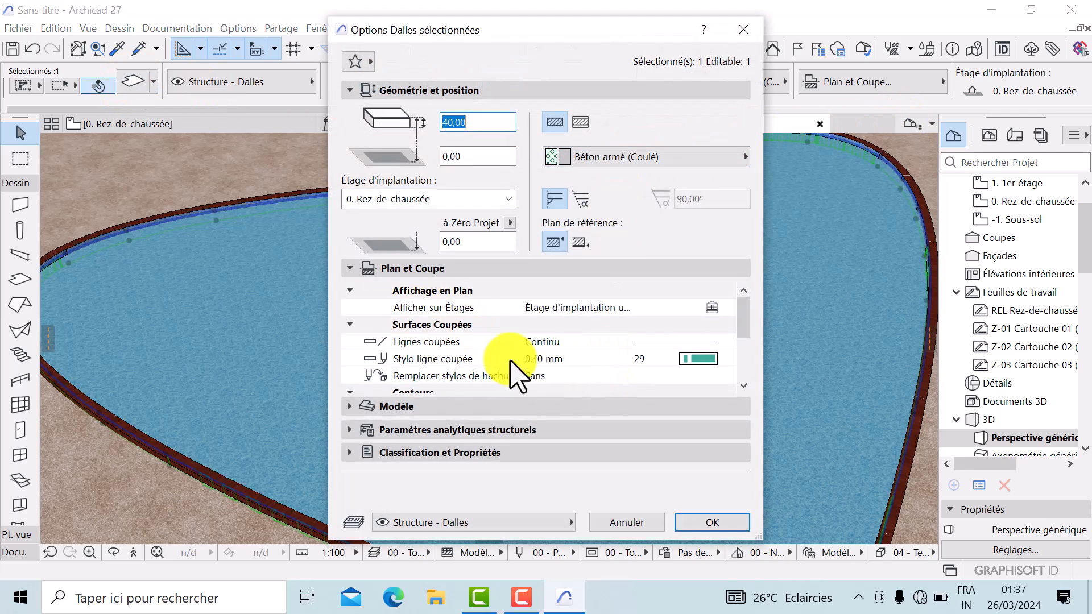
scroll(443, 353, "down", 1)
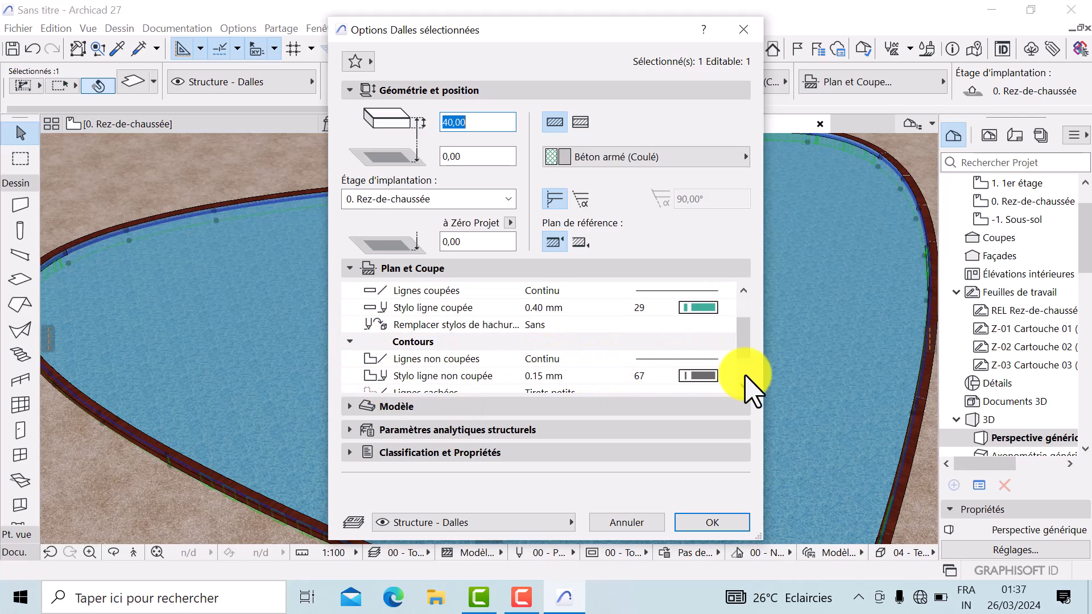
left_click(705, 376)
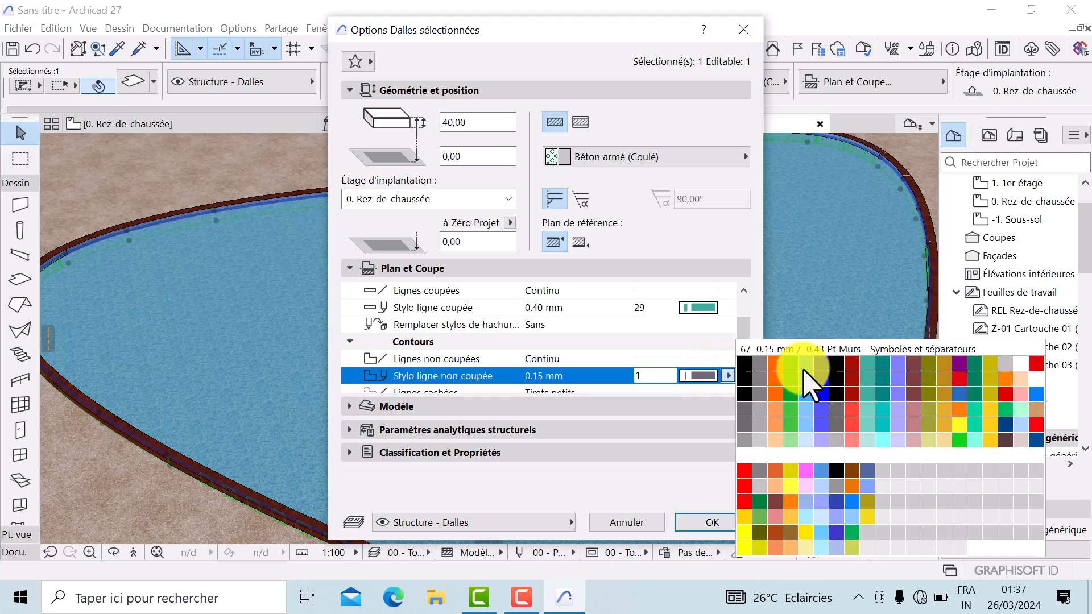
left_click(903, 421)
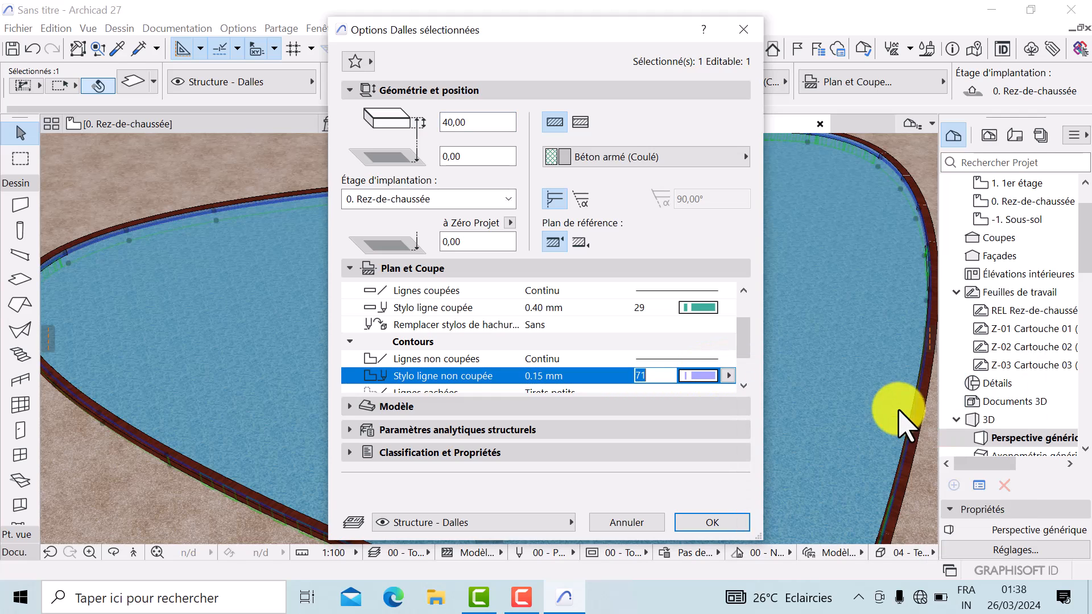
Link the covering slab's three surface overrides and set them all to the Eau - Piscine water surface.
left_click(353, 406)
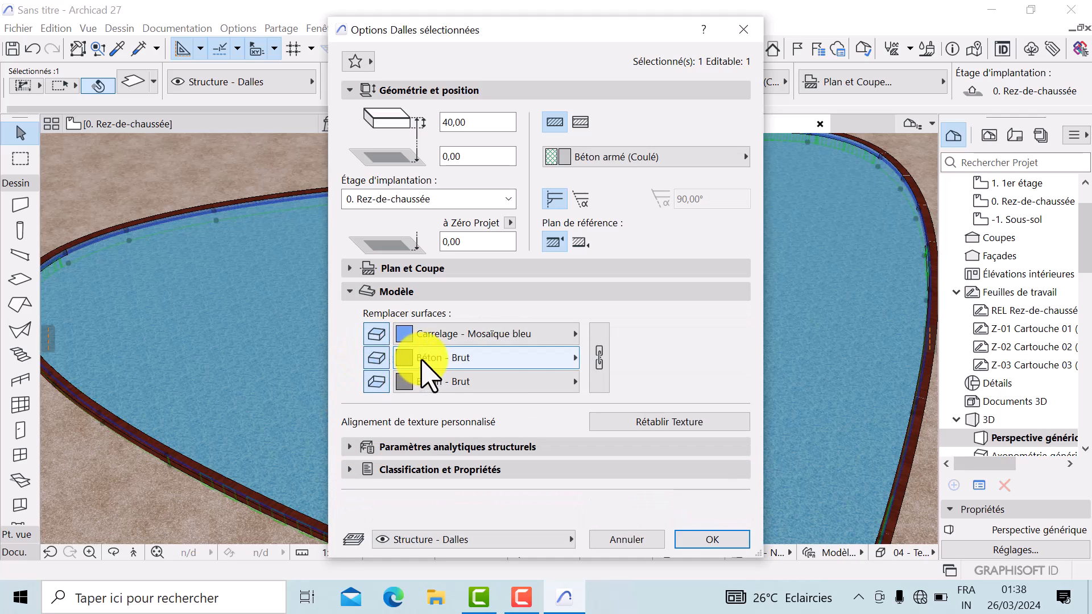
left_click(377, 360)
left_click(378, 358)
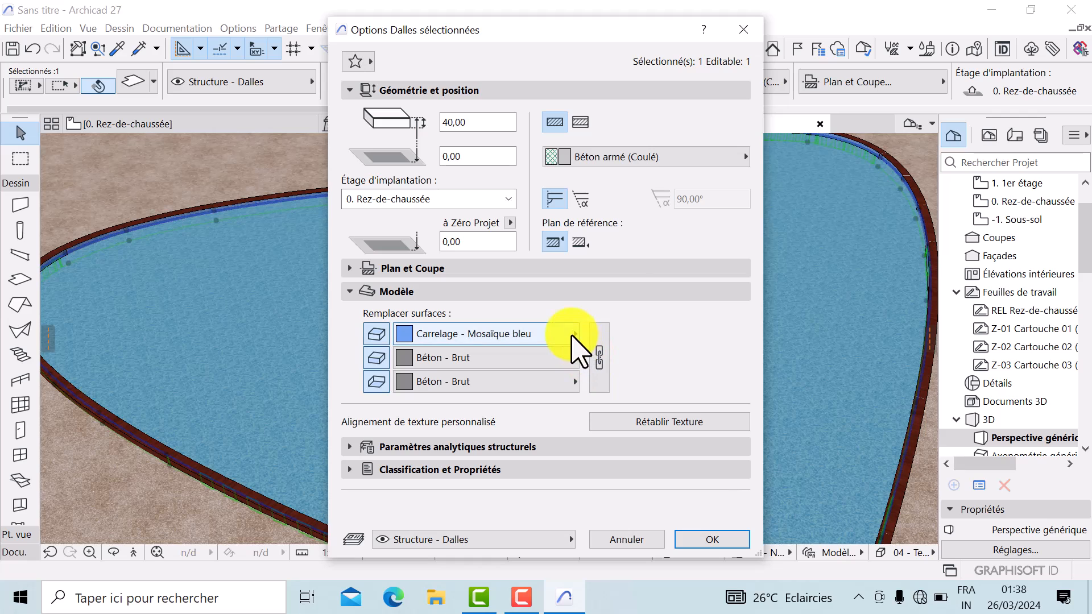
left_click(572, 339)
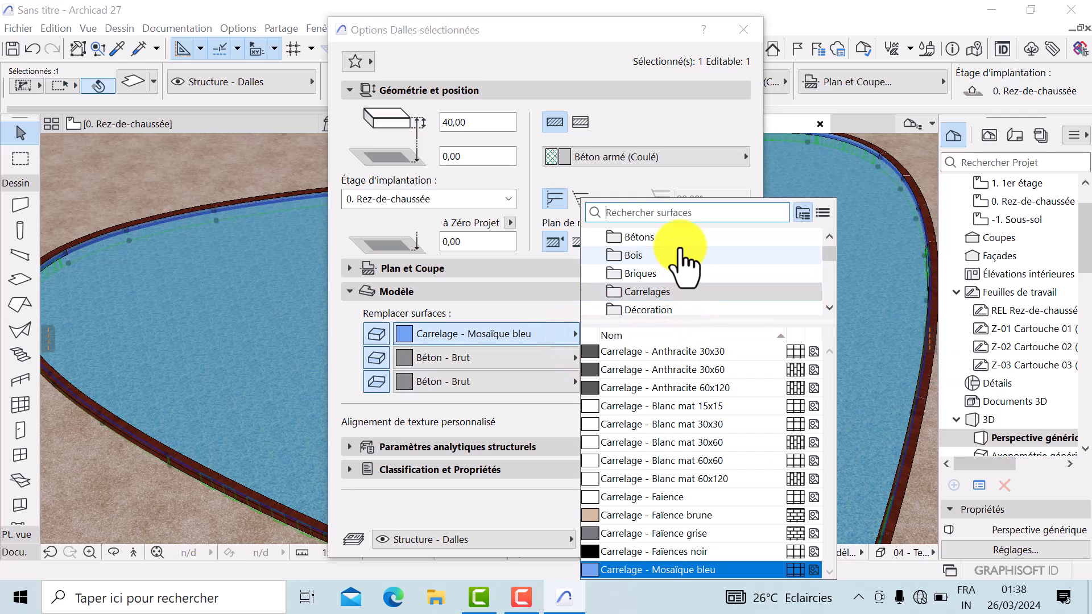
scroll(680, 279, "down", 5)
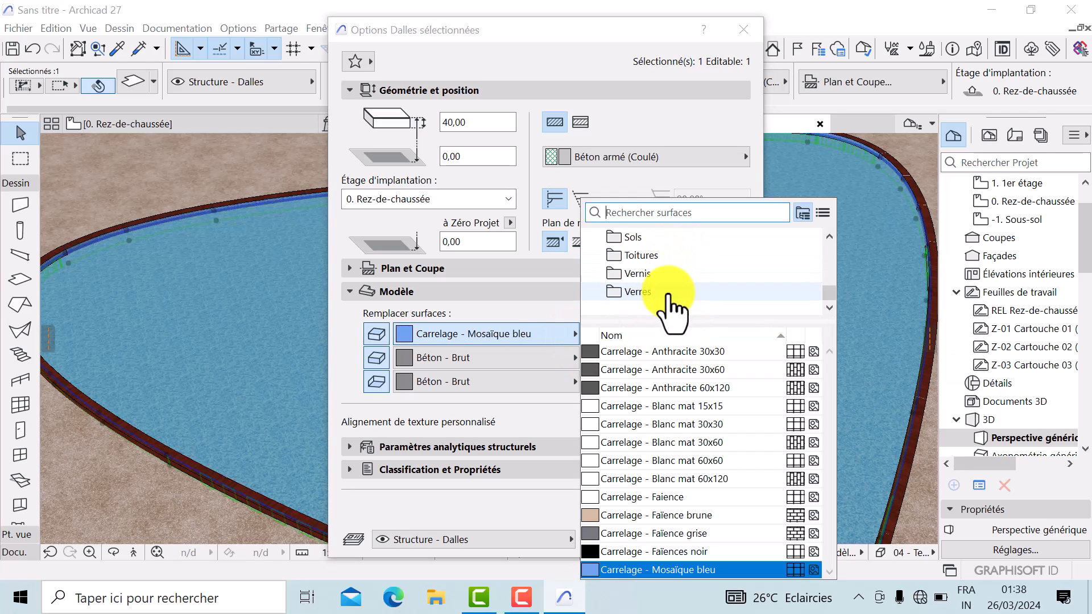
scroll(669, 295, "up", 5)
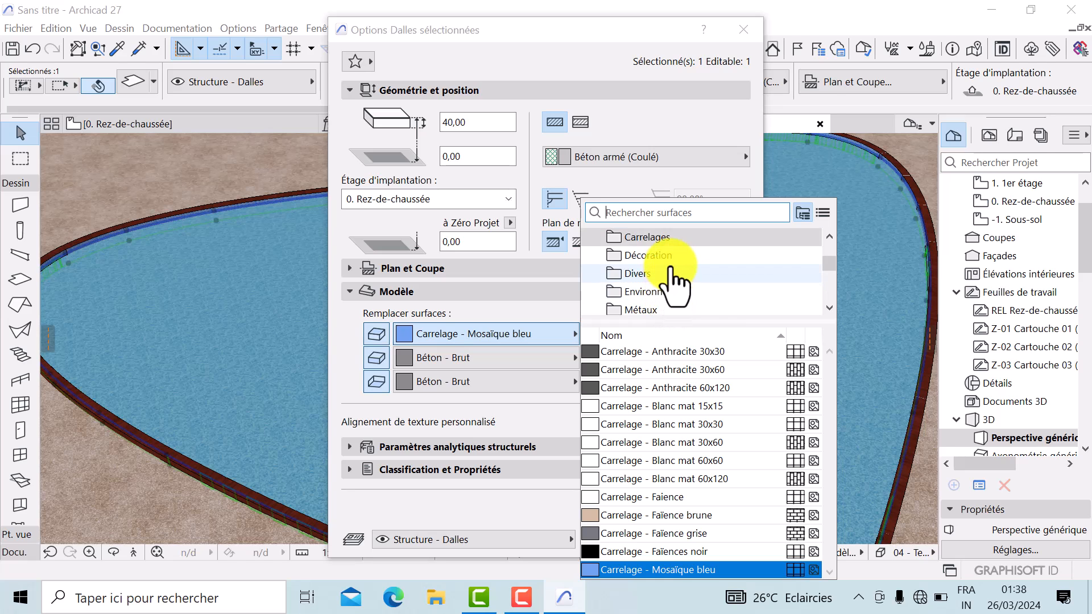
left_click(671, 271)
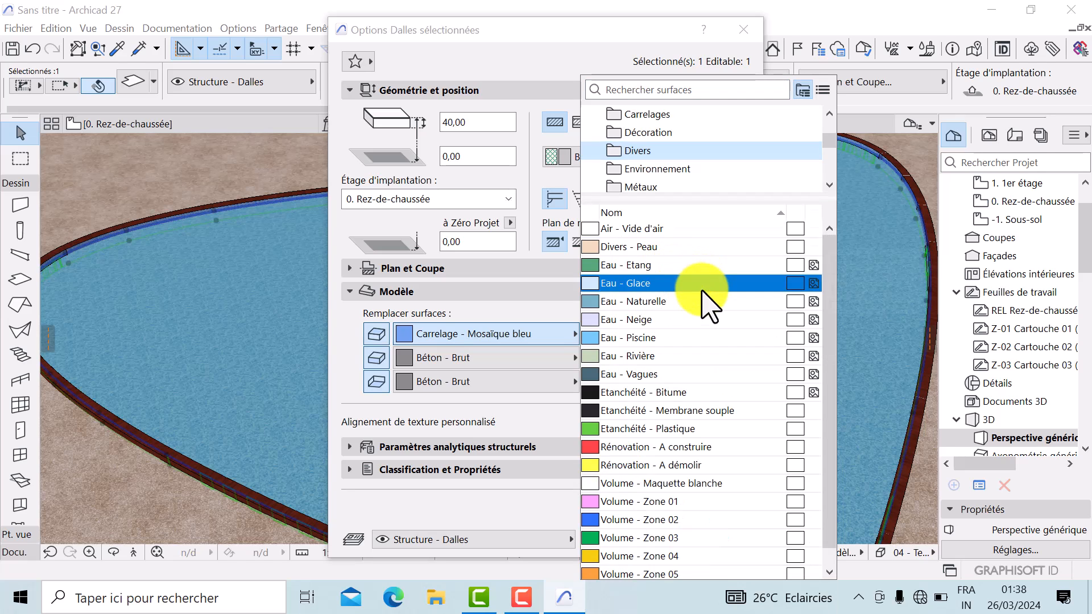
left_click(664, 339)
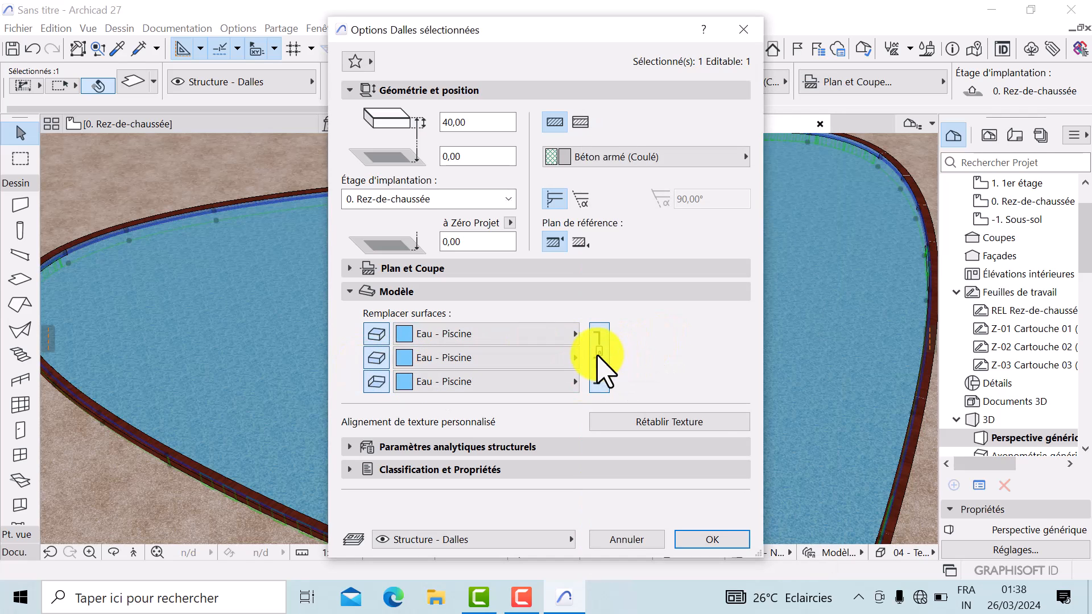
Set the water slab's thickness to 10, apply the slab settings, and deselect it.
left_click(721, 539)
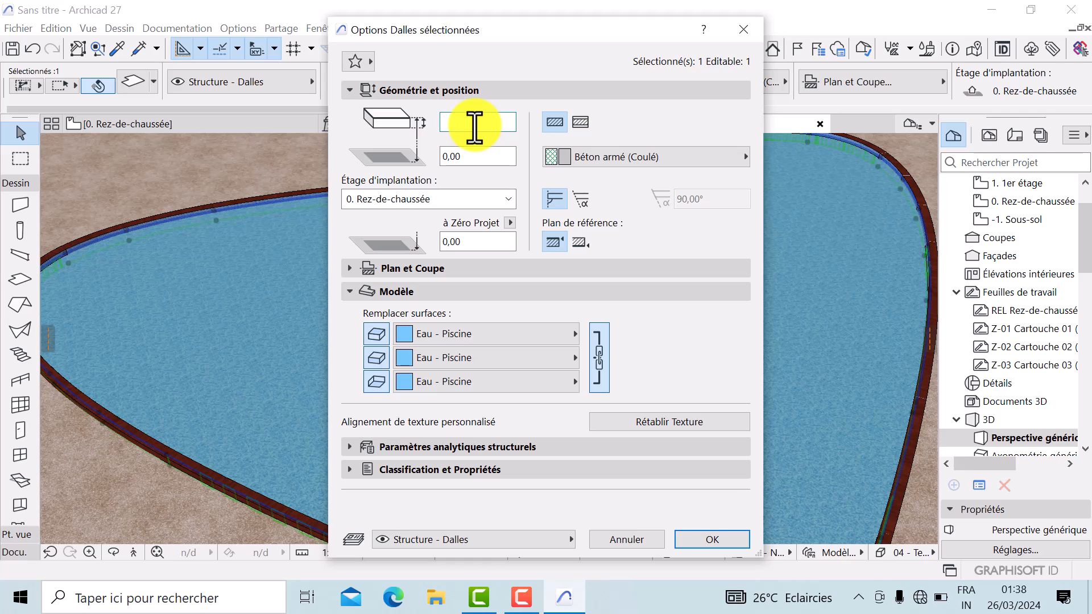
type(",00")
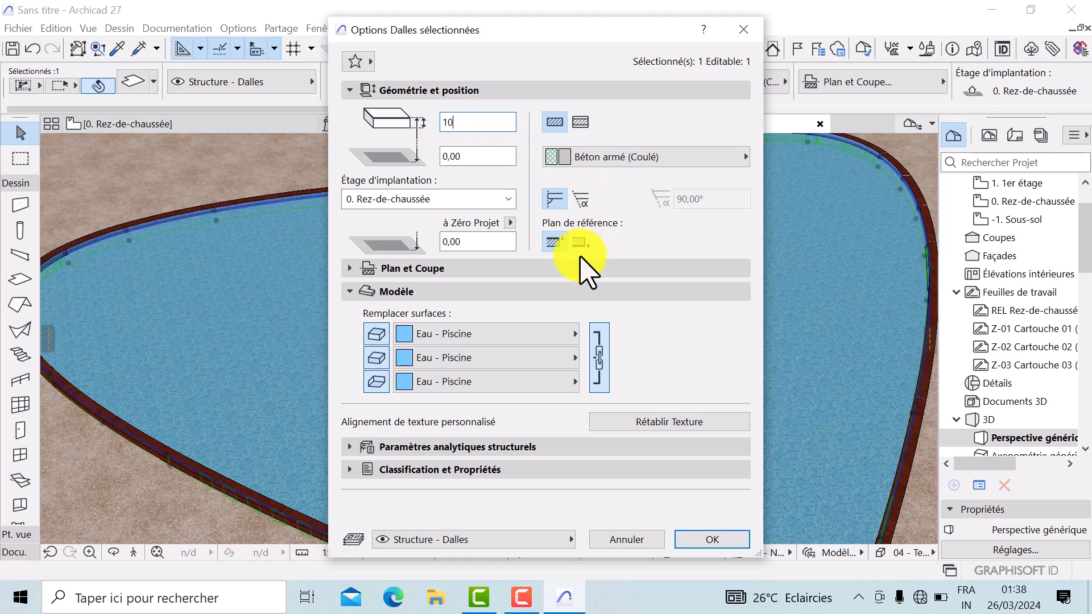
left_click(714, 539)
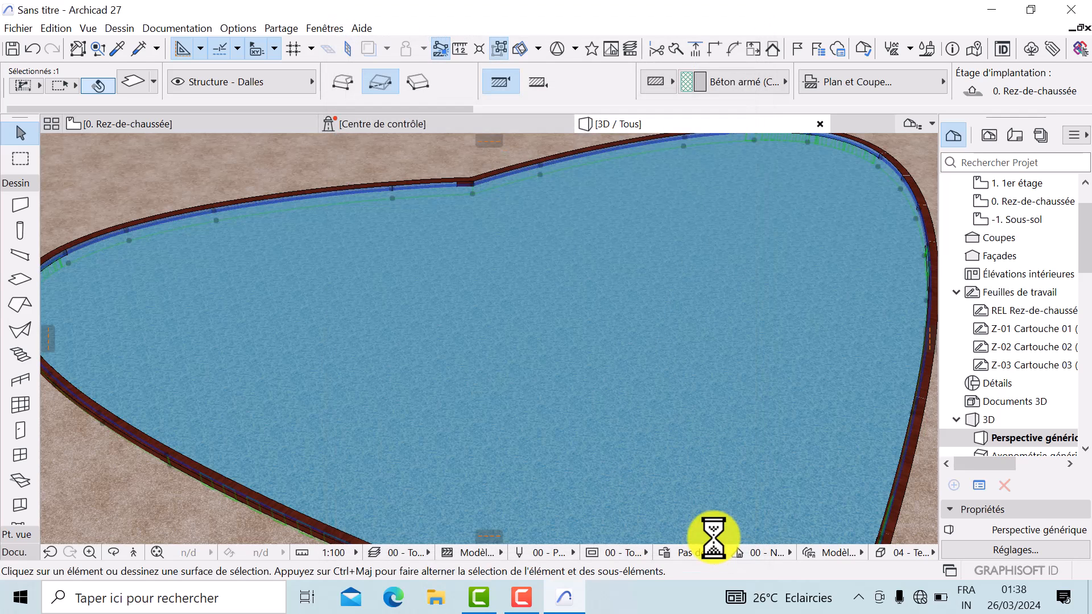
middle_click_drag(660, 476, 709, 346)
scroll(610, 395, "down", 1)
key("Escape")
scroll(570, 326, "up", 2)
middle_click_drag(570, 326, 674, 364)
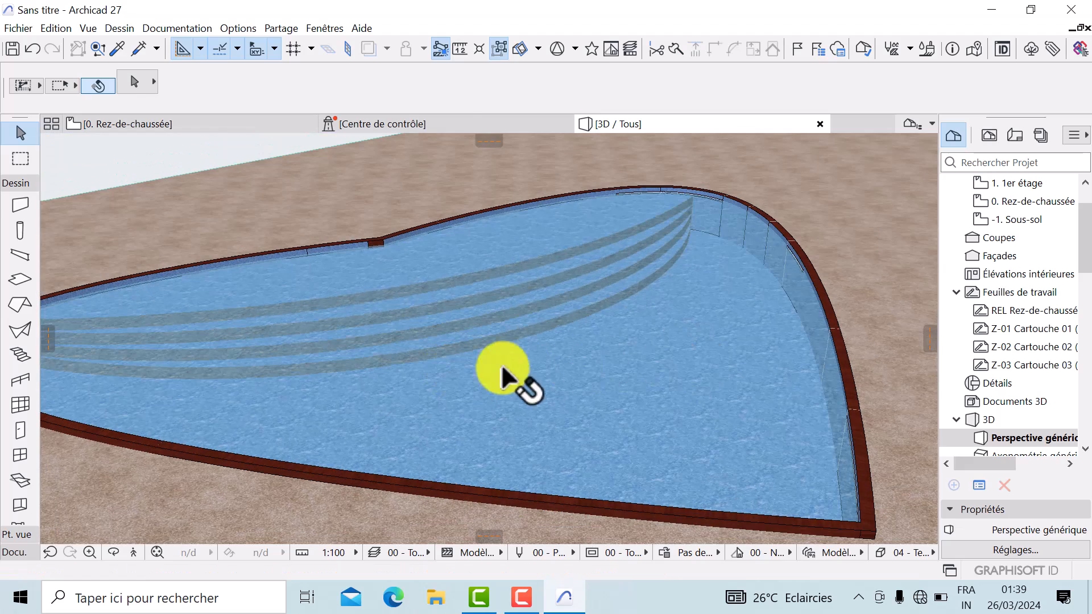
Lower the water slab to an offset of -40 from the ground-floor storey and deselect it.
left_click(612, 372)
scroll(369, 290, "down", 2)
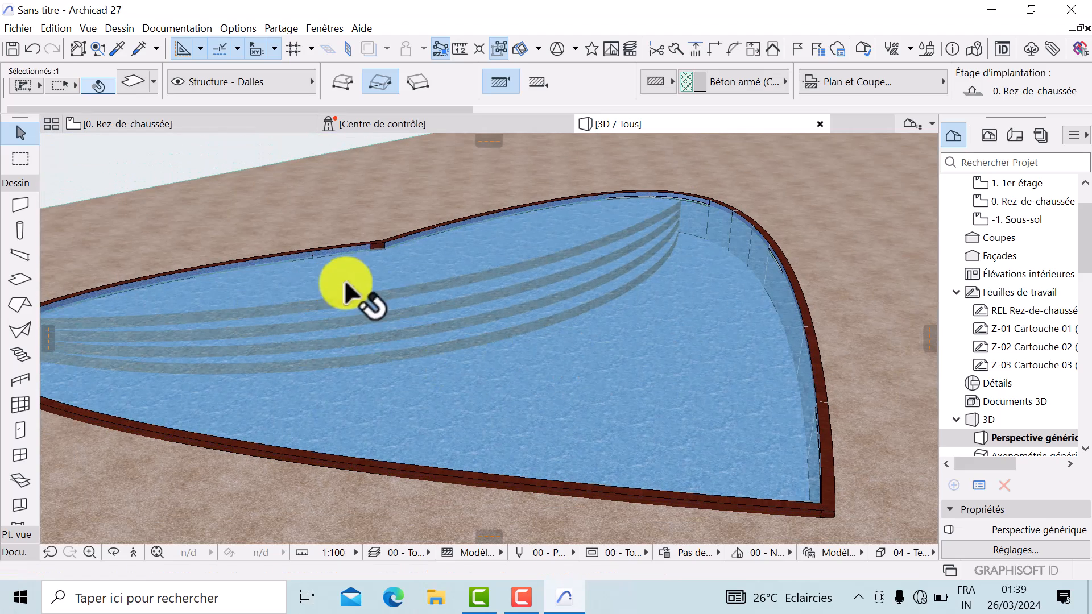
left_click(366, 265)
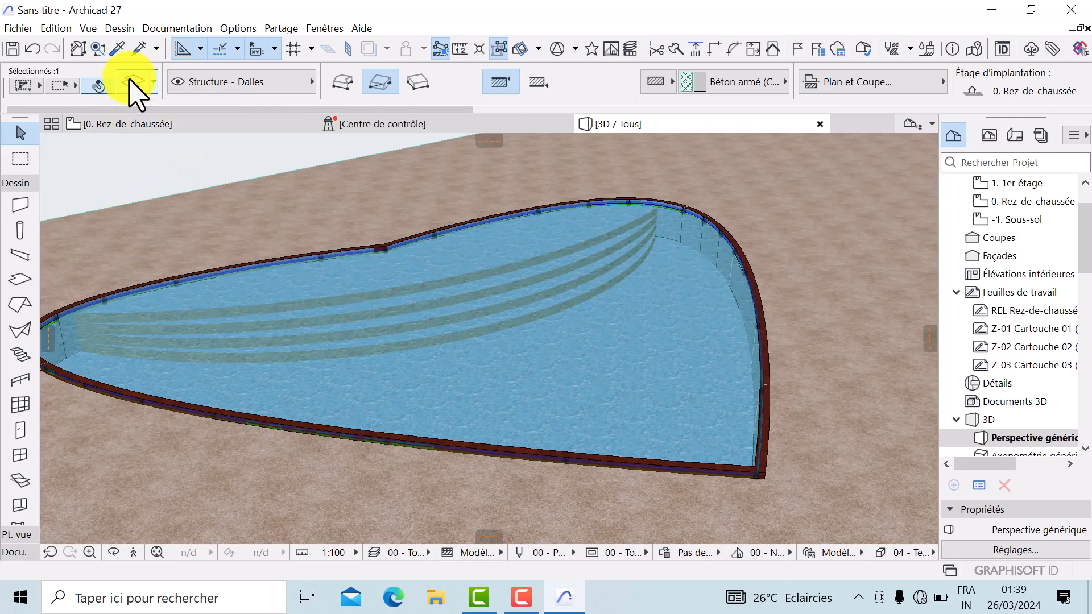
key("ctrl+t")
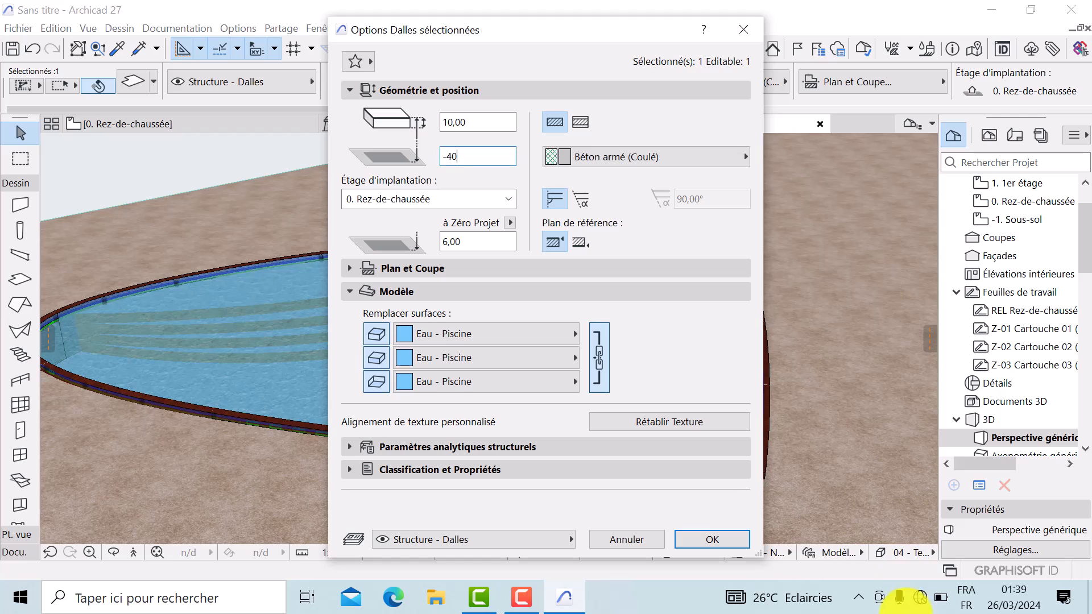
left_click(705, 546)
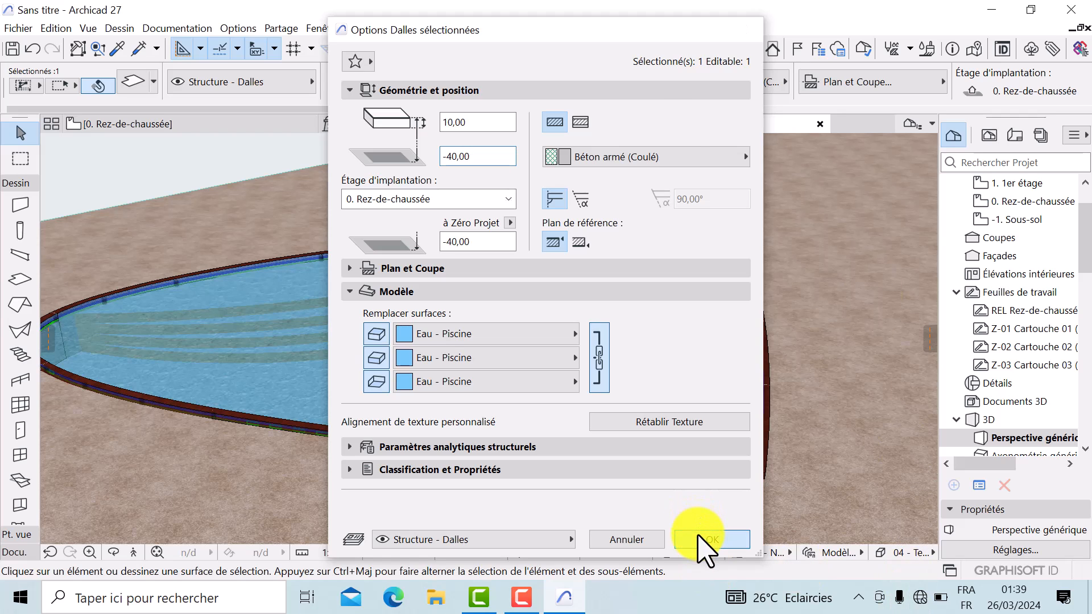
scroll(510, 279, "up", 1)
middle_click_drag(510, 280, 451, 353)
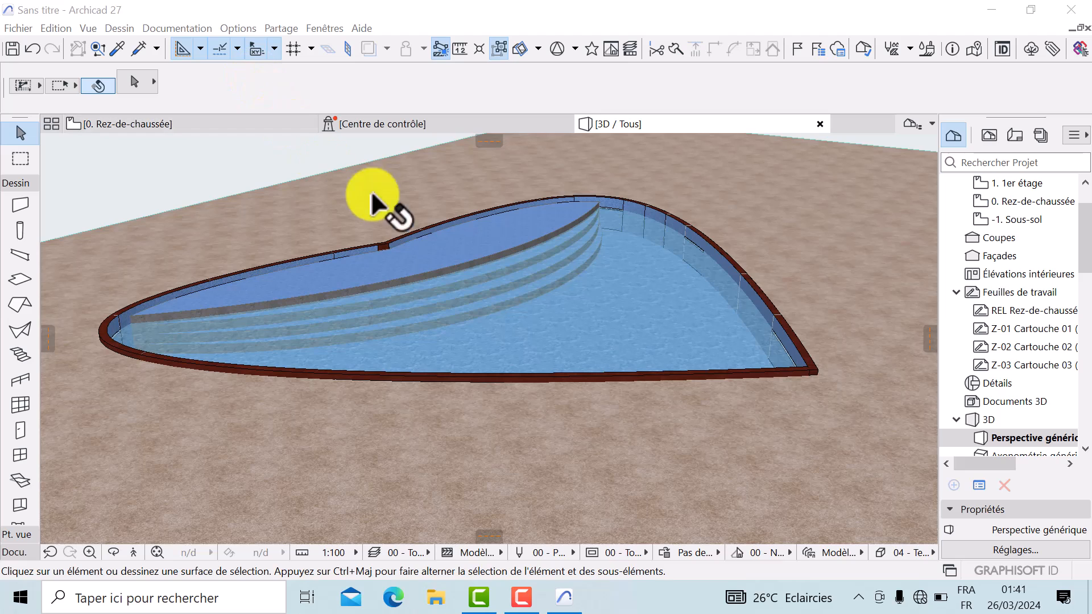
Place a Banc d'extérieur 27 bench from the Parc et rue 27 library beside the pool in the ground-floor plan.
scroll(35, 460, "down", 4)
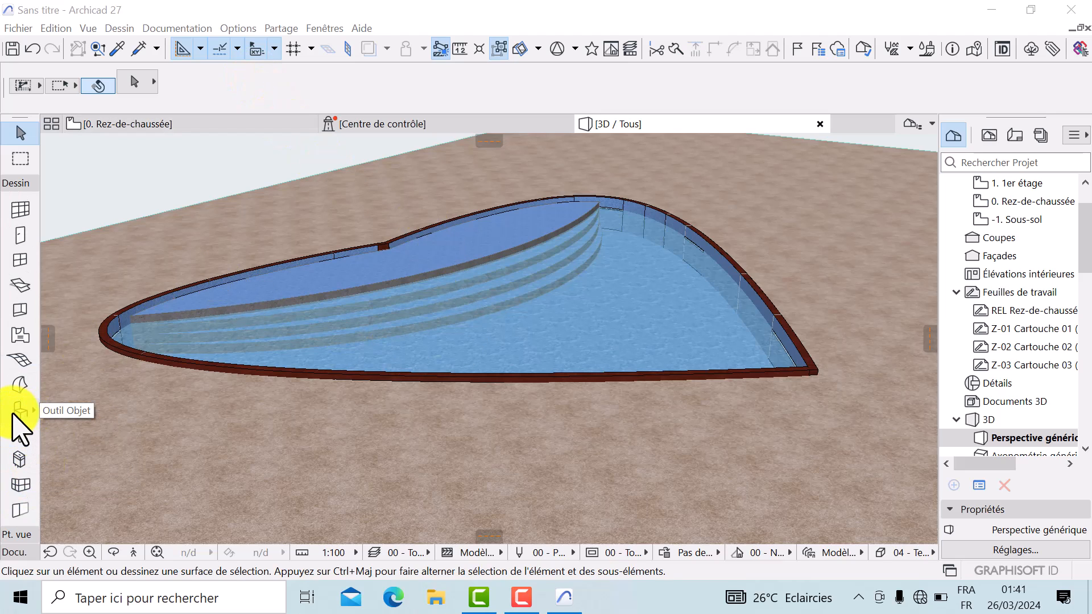
left_click(20, 409)
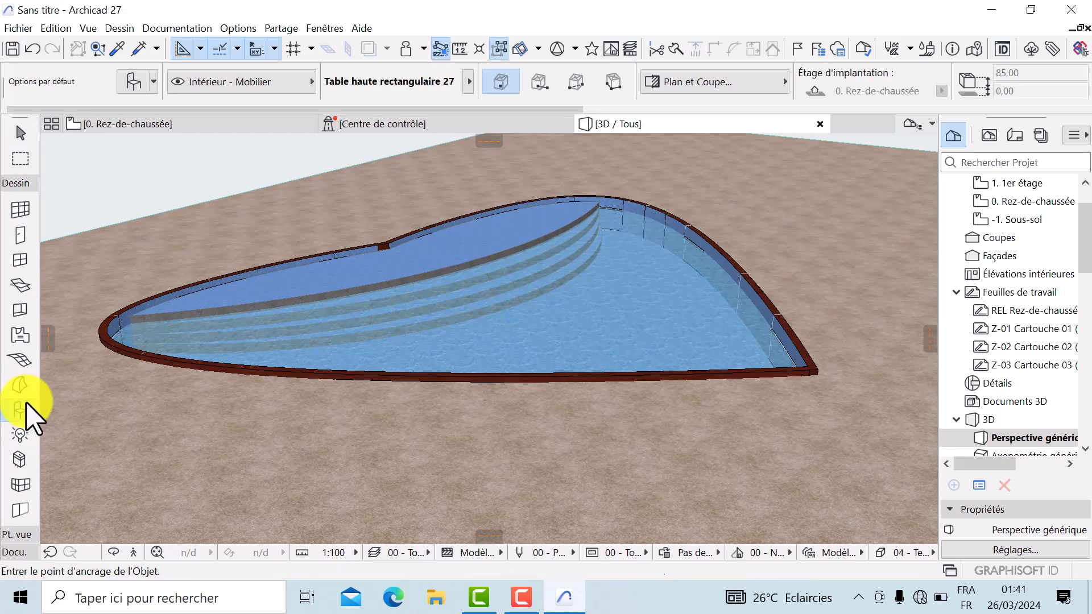
left_click(136, 84)
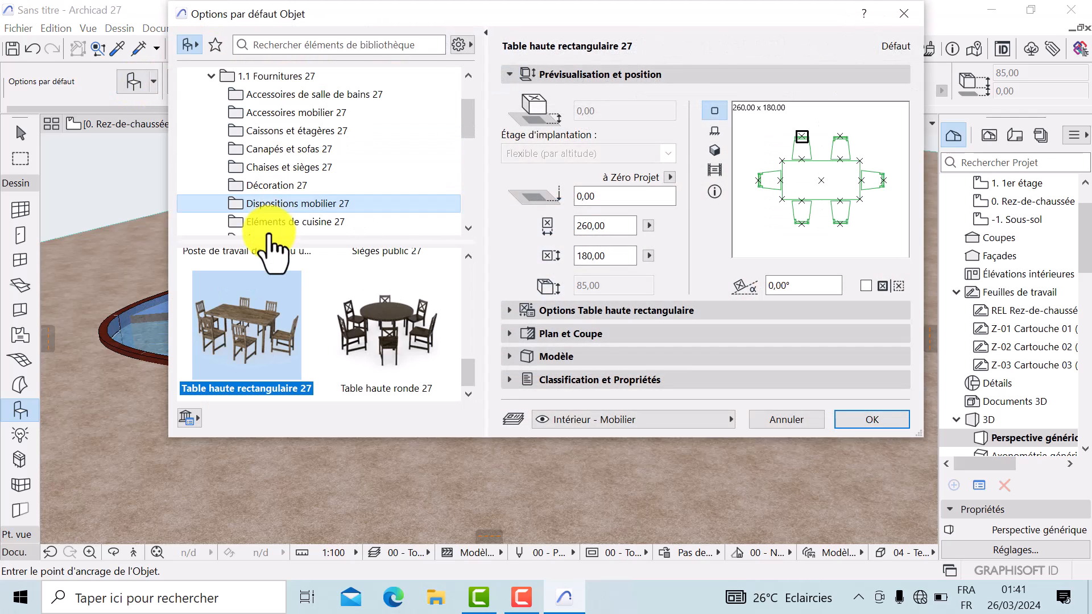
scroll(272, 224, "down", 1)
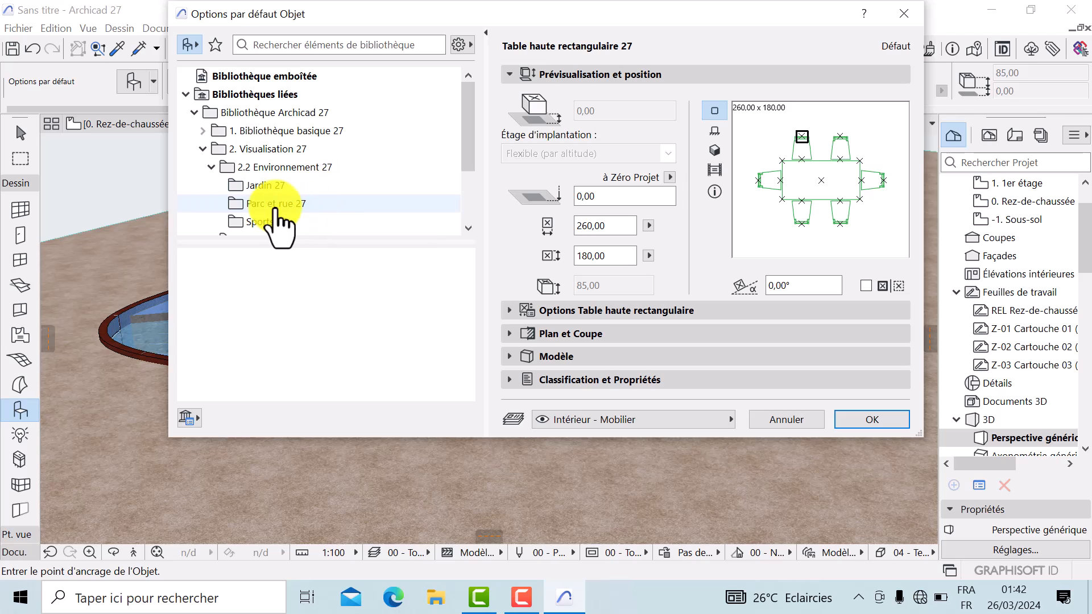
left_click(248, 207)
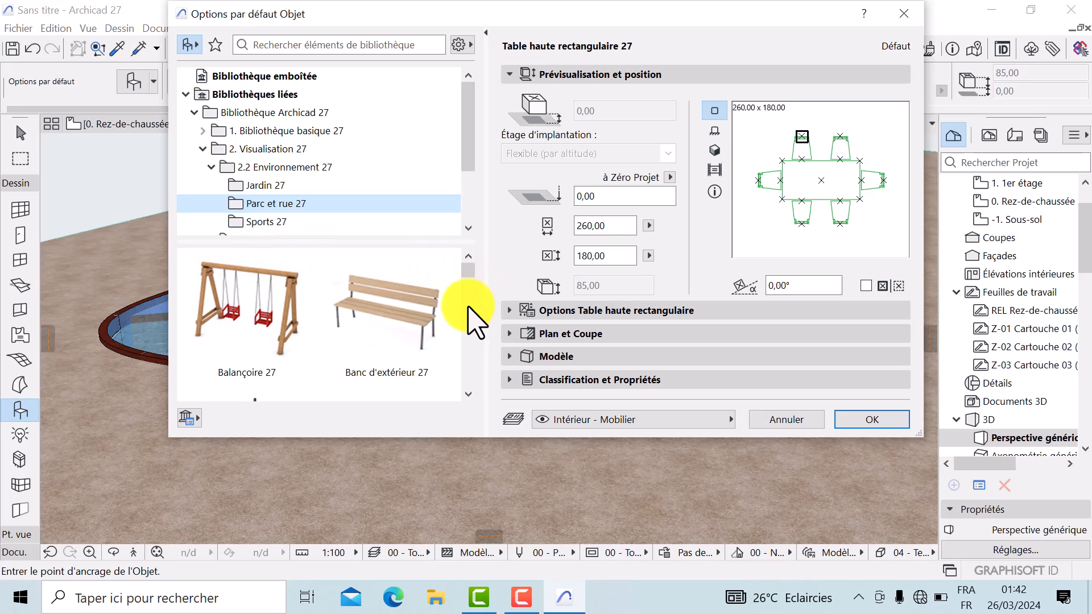
left_click(354, 385)
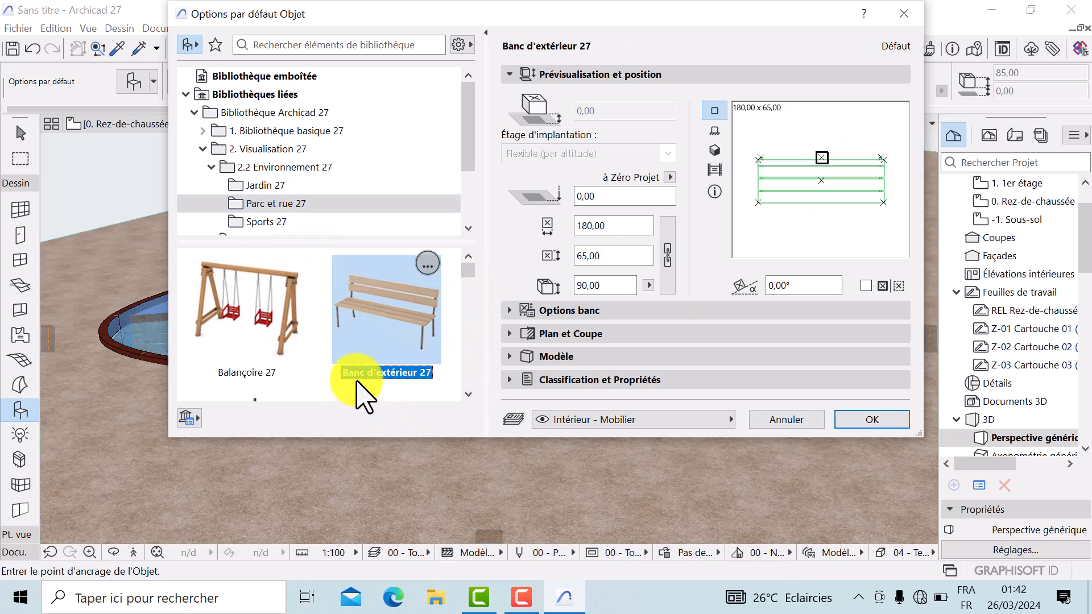
left_click(872, 421)
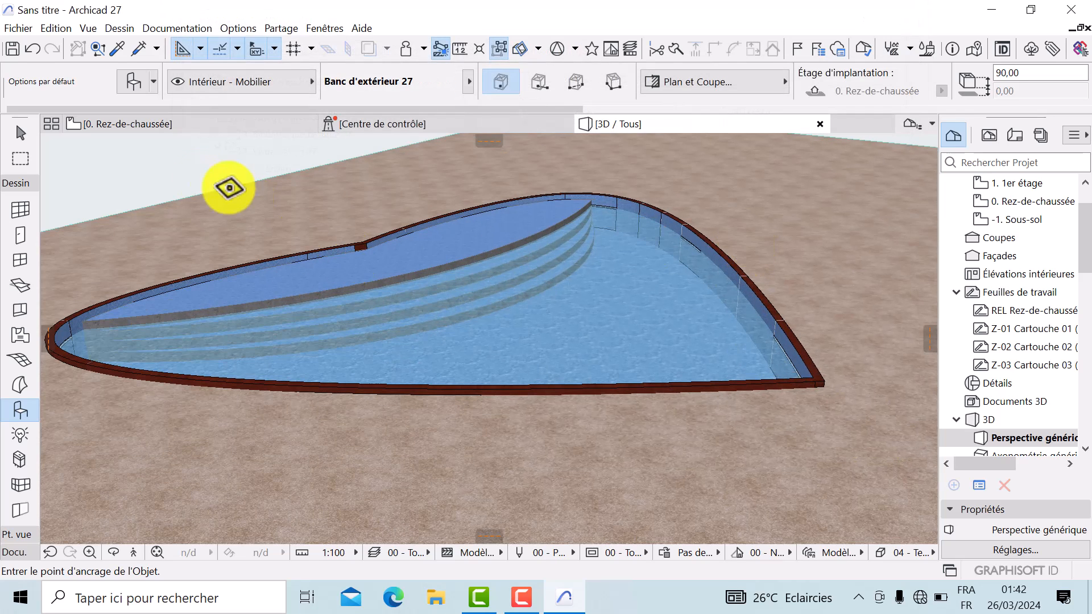
left_click(199, 124)
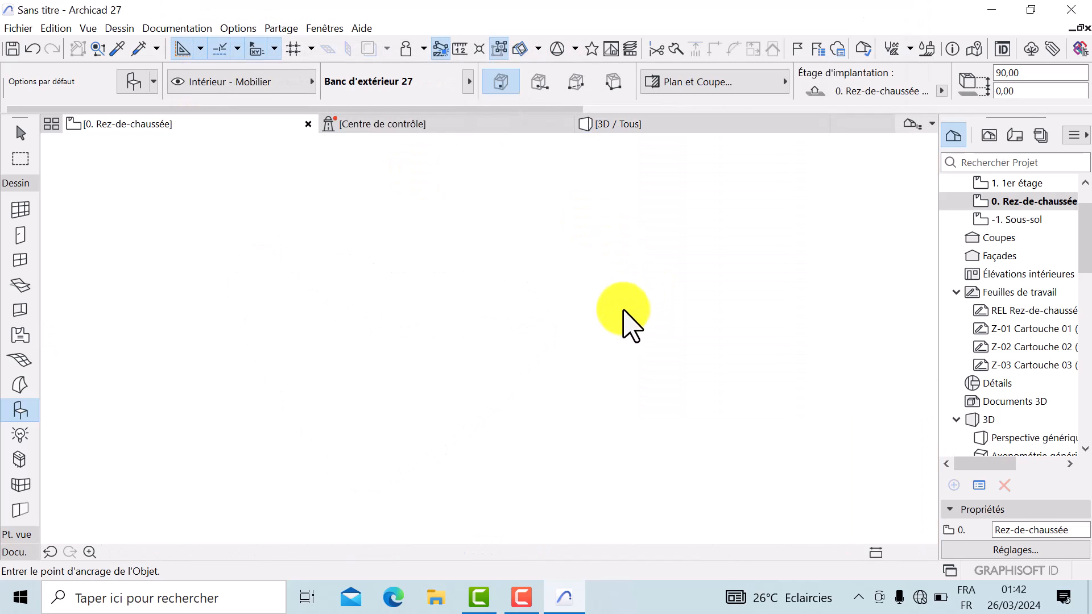
scroll(662, 344, "down", 4)
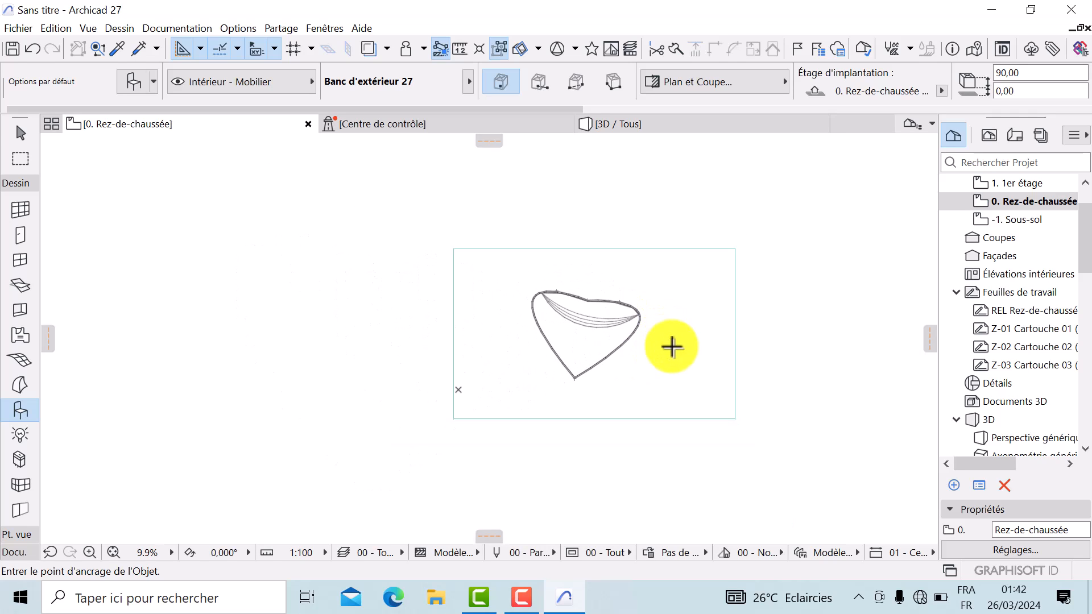
scroll(673, 337, "up", 2)
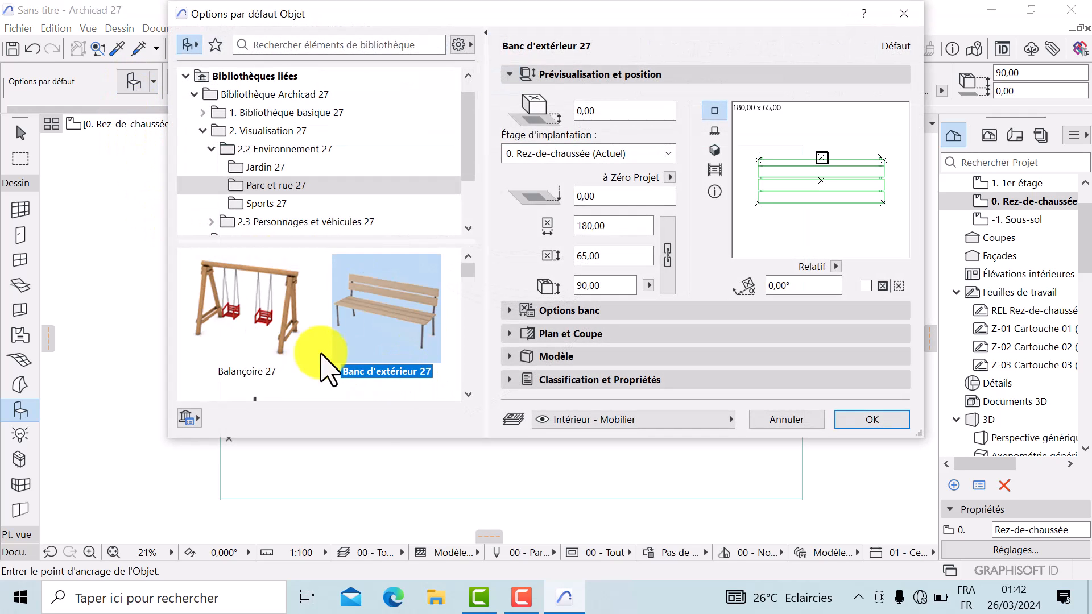
Set Balançoire 27 as the object for placement and show the pool in the 3D perspective.
left_click(253, 314)
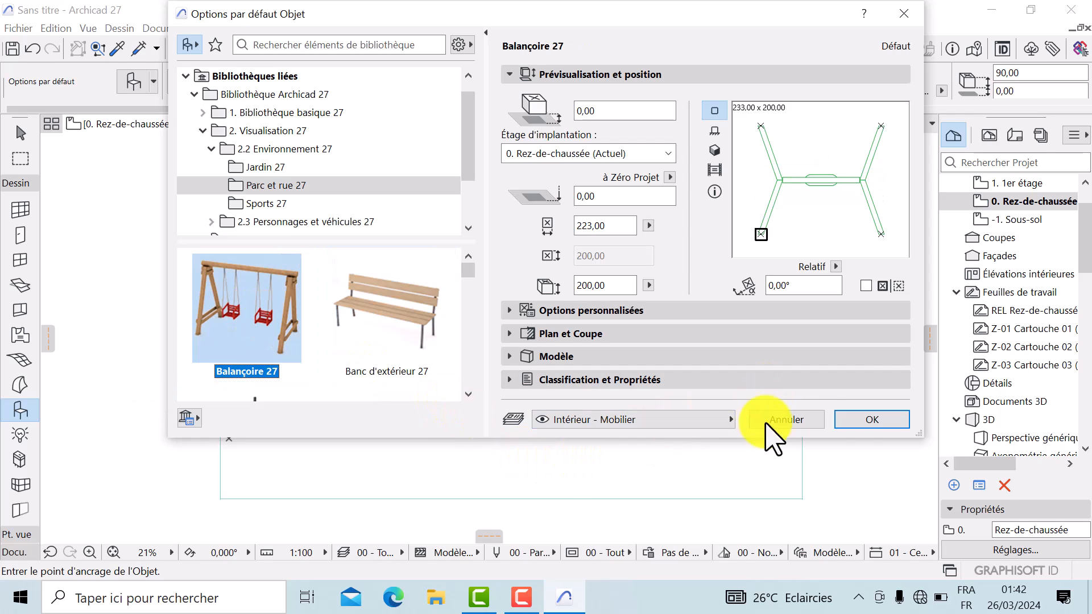
left_click(851, 420)
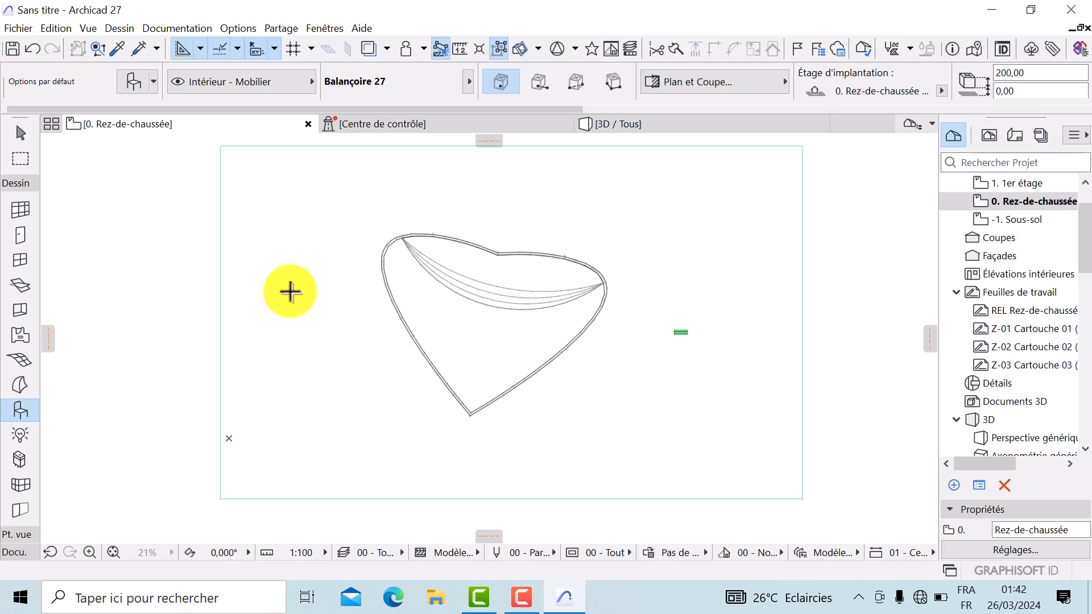
left_click(620, 124)
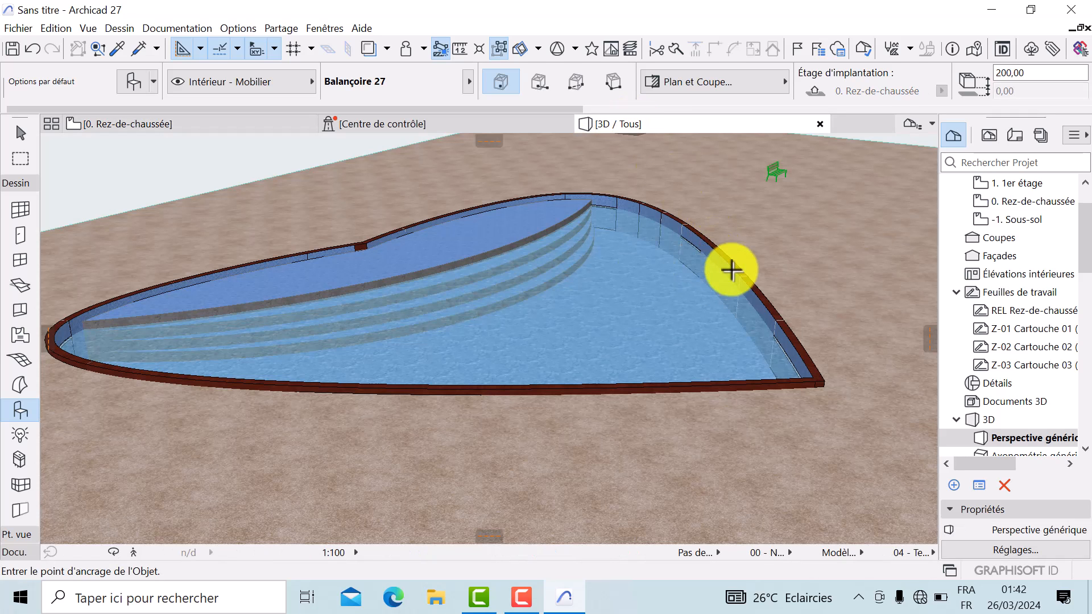
Rotate the Banc d'extérieur 27 bench a quarter turn clockwise about its centre in the ground-floor plan.
scroll(622, 310, "up", 3)
scroll(623, 310, "down", 2)
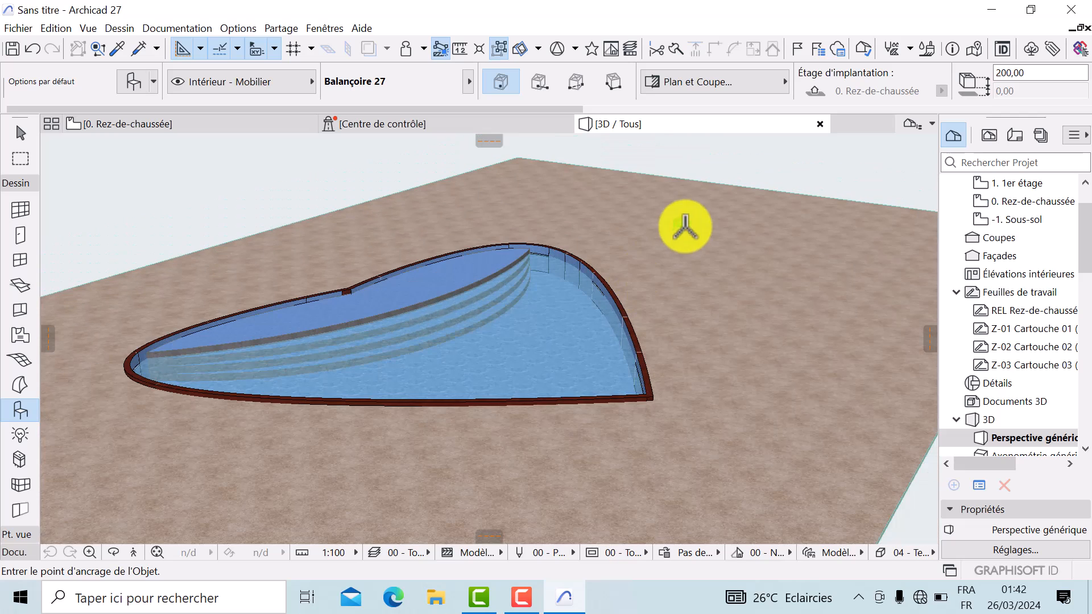
left_click(170, 126)
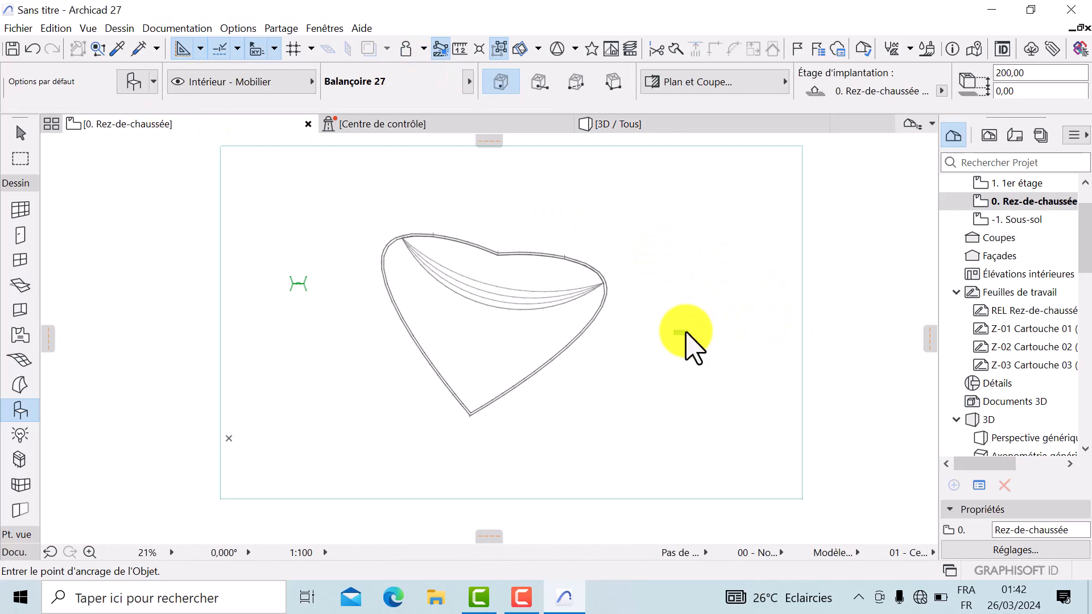
scroll(690, 333, "up", 5)
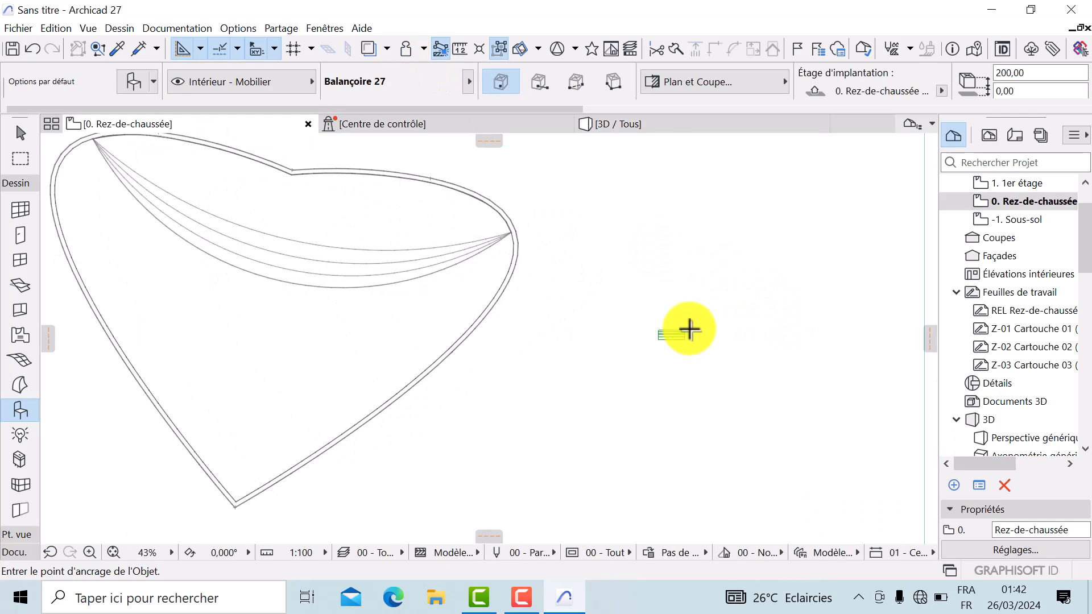
left_click(20, 132)
left_click(662, 336)
scroll(653, 332, "up", 3)
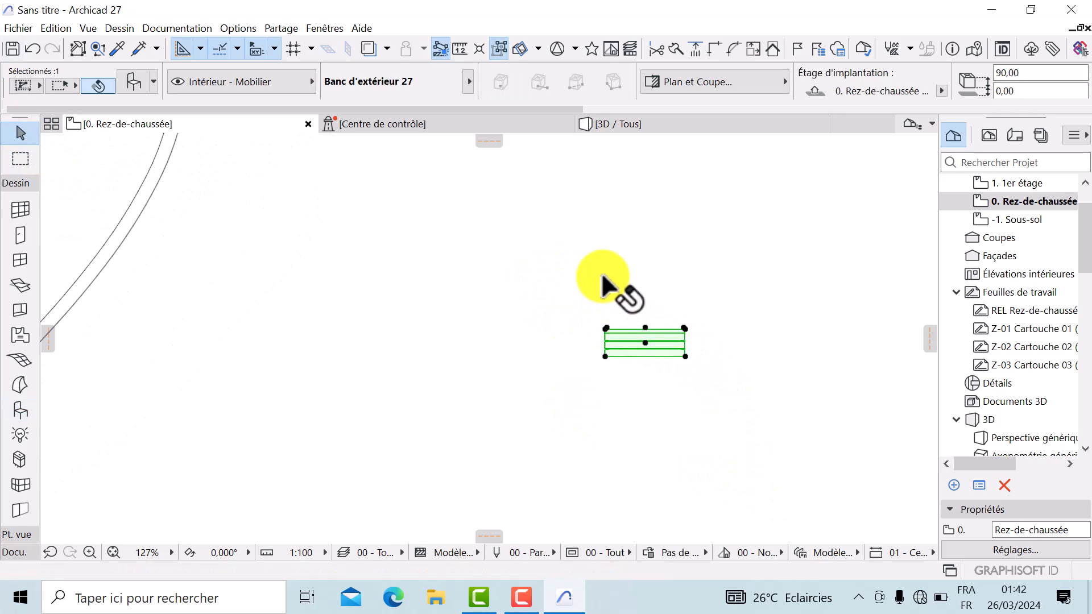
key("ctrl+e")
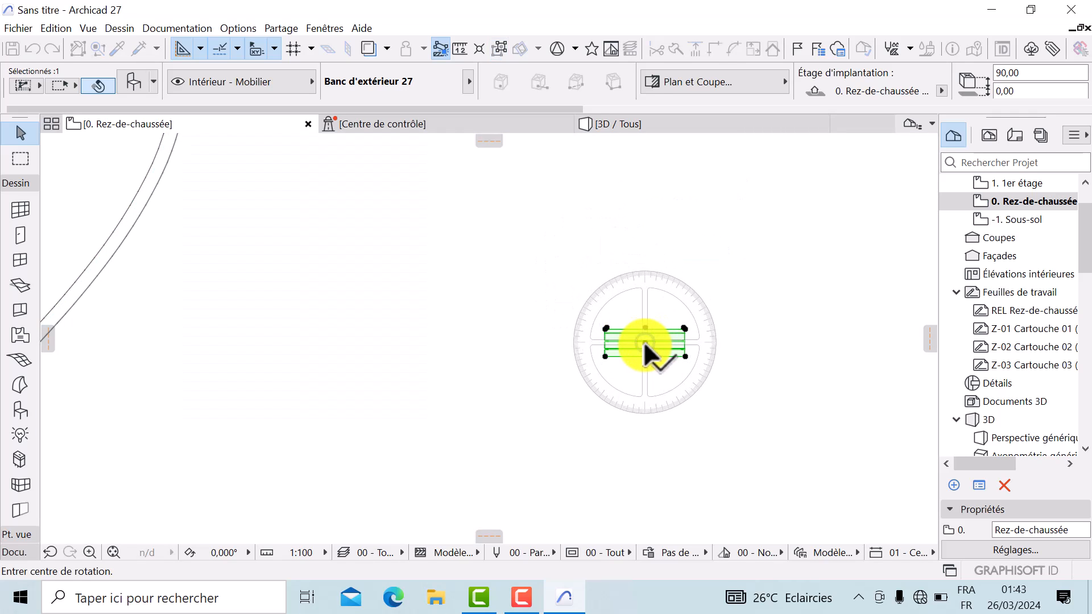
left_click(644, 342)
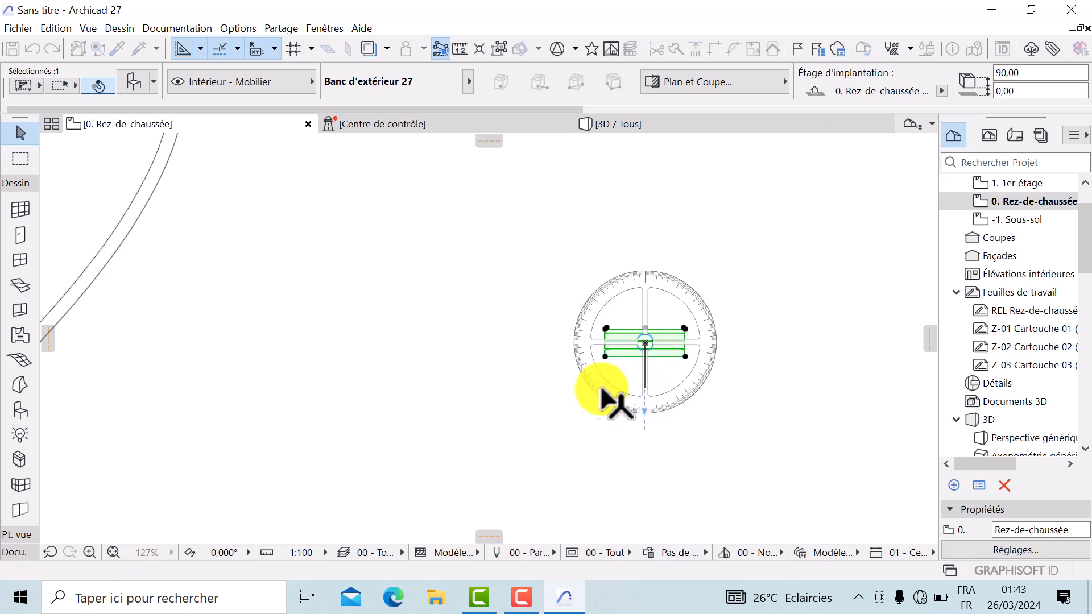
left_click(646, 406)
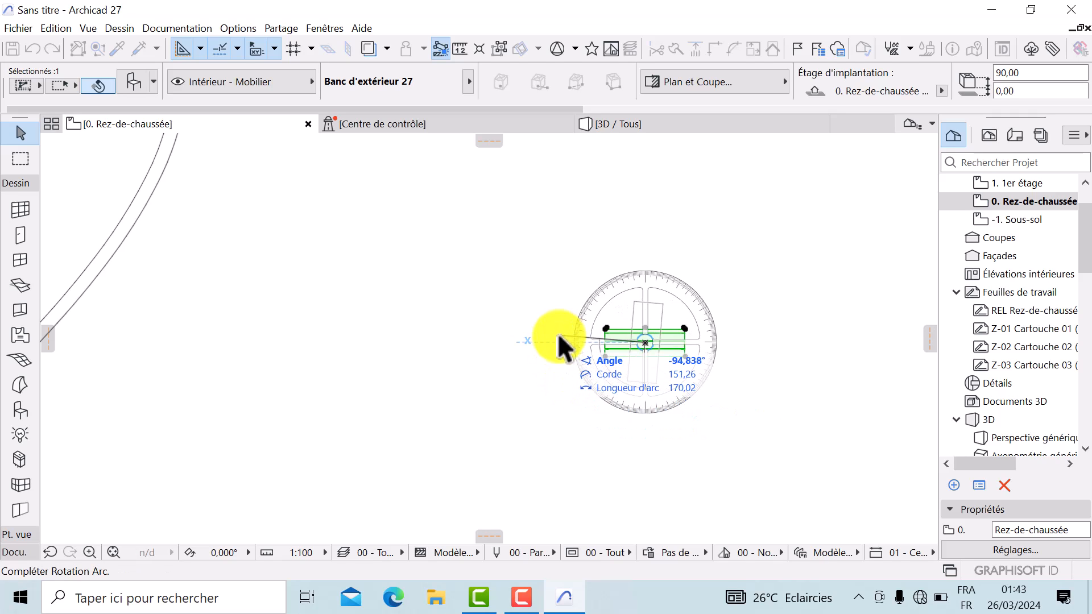
left_click(559, 342)
Move the bench closer to the pool and stretch its length to about 330.
left_click(644, 341)
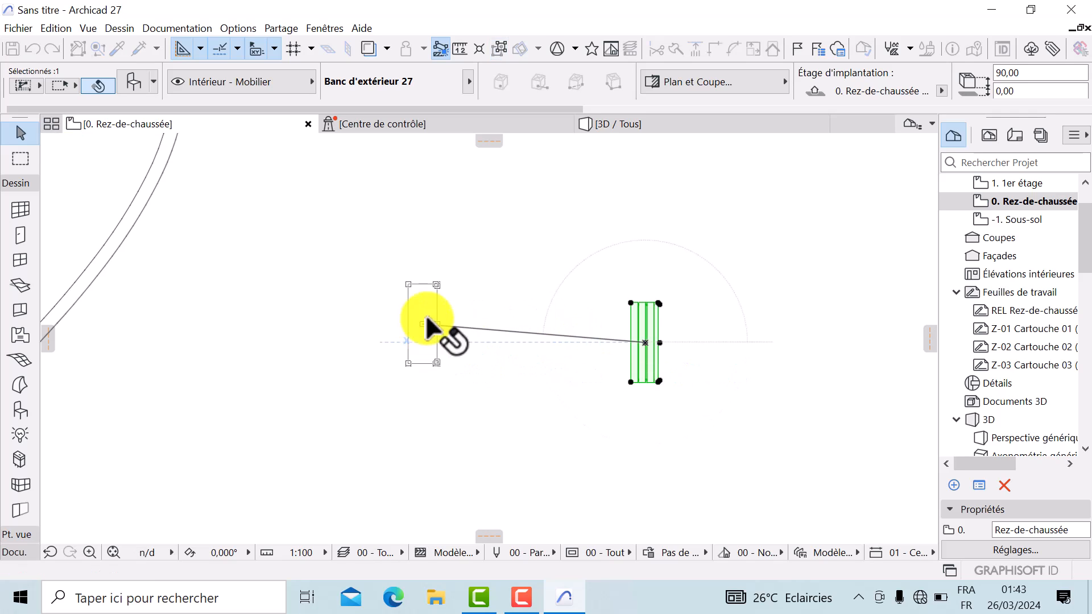
left_click(422, 324)
middle_click_drag(547, 339, 685, 394)
scroll(685, 394, "up", 6)
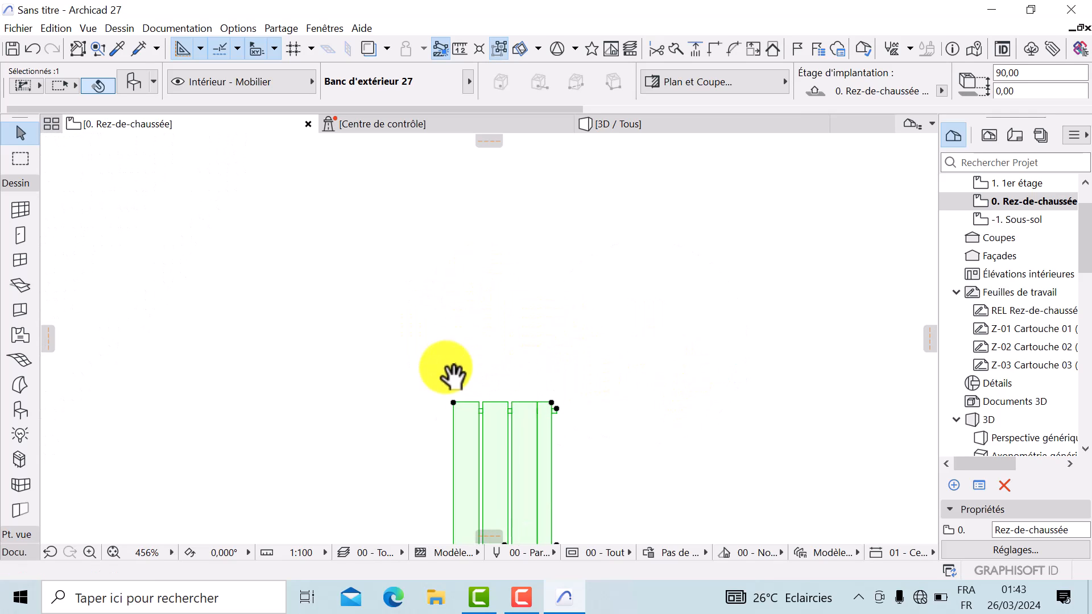
left_click(452, 398)
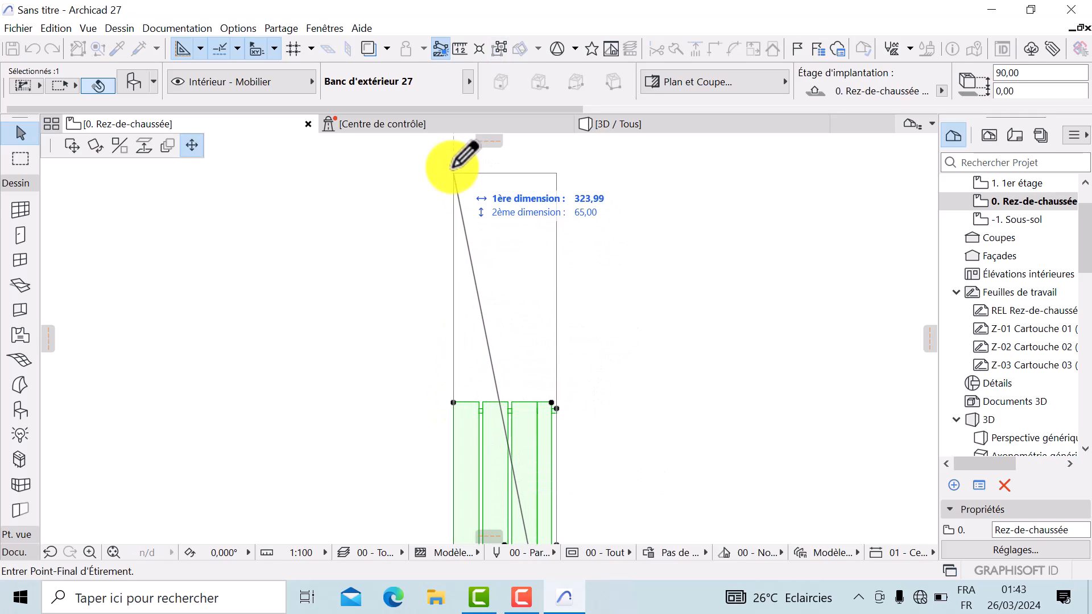
left_click(456, 150)
Inspect the stretched bench and the swing beside the pool in the 3D perspective.
left_click(649, 126)
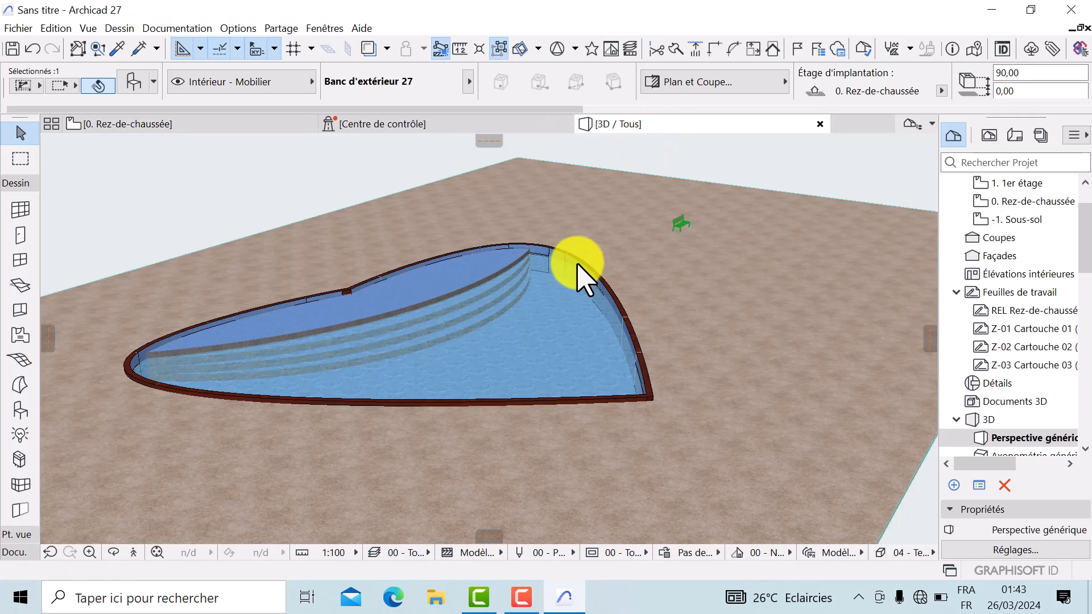
scroll(558, 284, "up", 5)
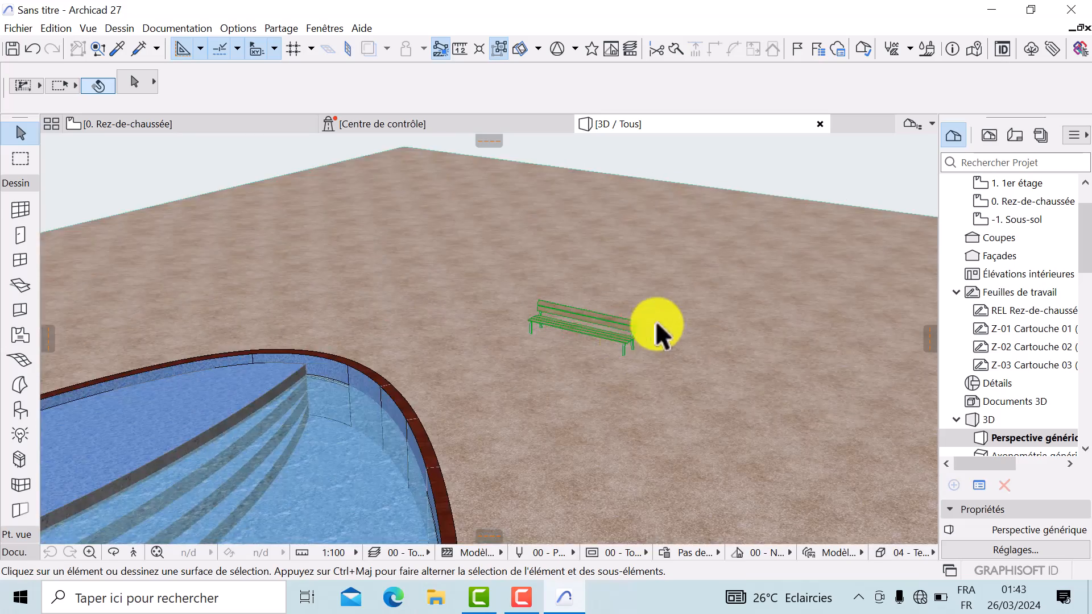
scroll(646, 319, "up", 8)
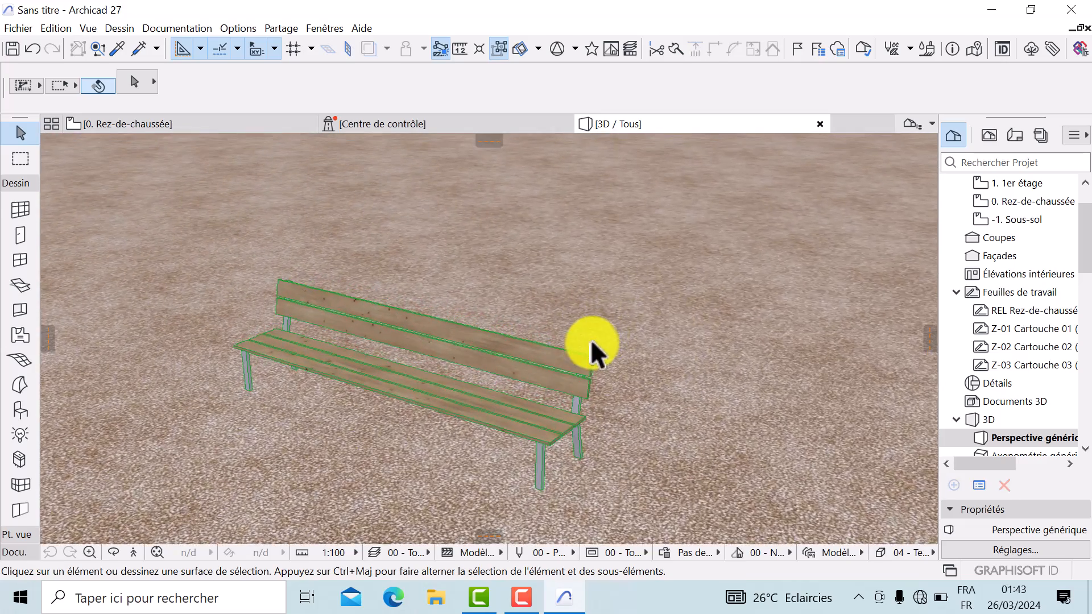
scroll(589, 339, "down", 10)
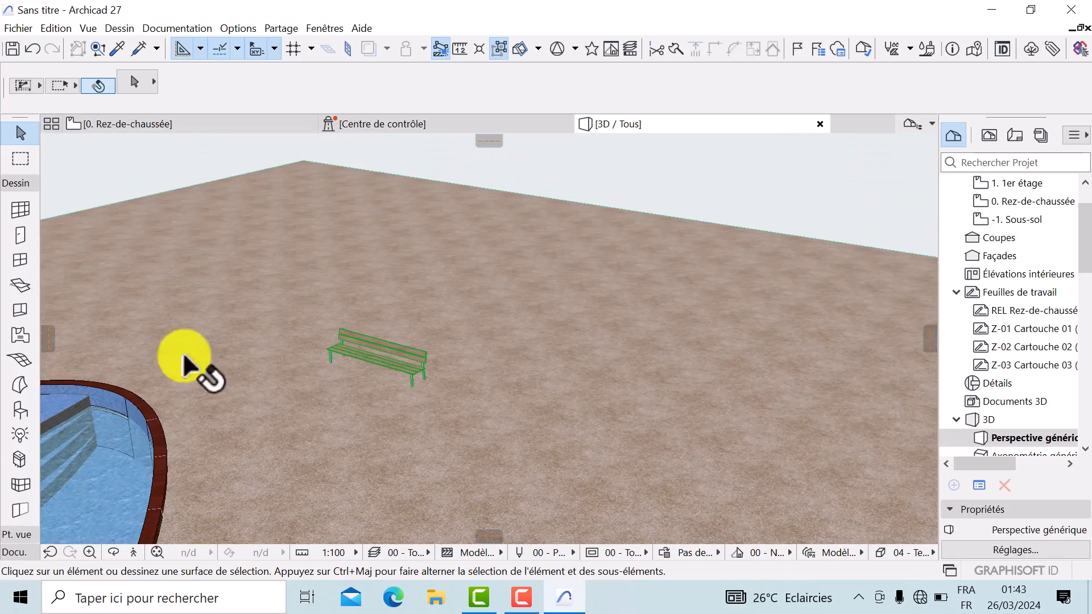
scroll(317, 330, "down", 5)
middle_click_drag(452, 316, 782, 188)
scroll(782, 187, "down", 1)
scroll(341, 398, "up", 5)
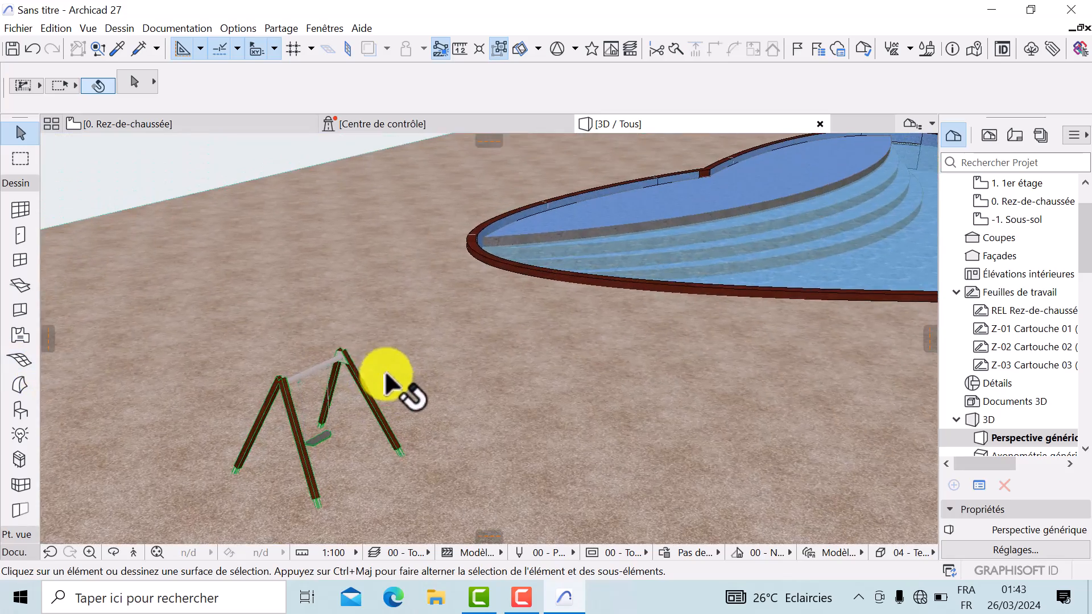
Rotate the Balançoire 27 swing a quarter turn clockwise about its lower-right foot in the ground-floor plan.
left_click(127, 124)
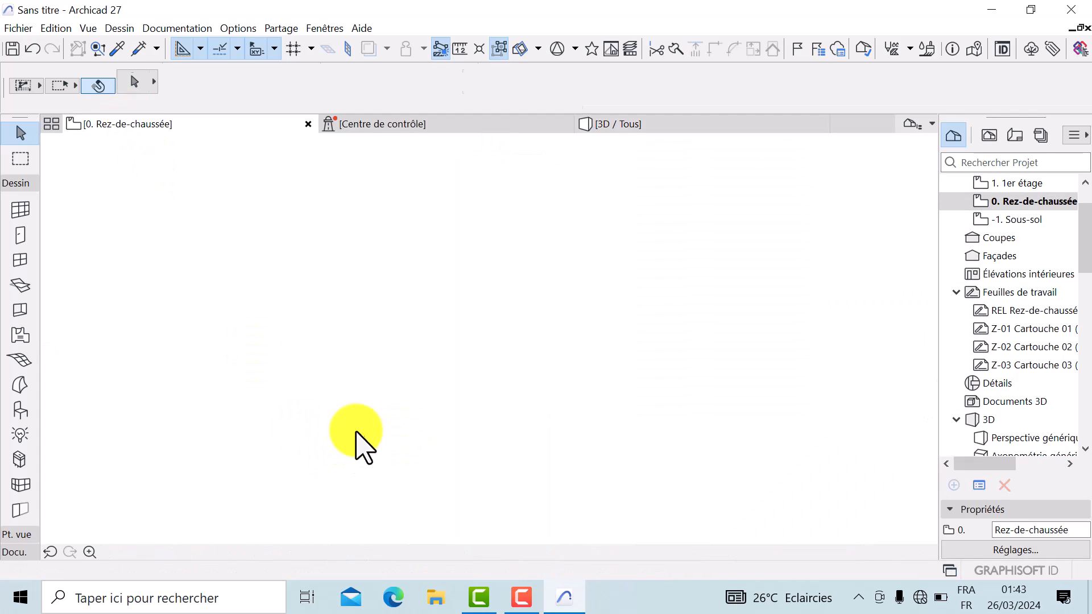
scroll(380, 417, "down", 5)
middle_click_drag(380, 417, 803, 385)
scroll(713, 385, "down", 3)
middle_click_drag(265, 301, 550, 393)
scroll(340, 406, "up", 5)
left_click(334, 397)
scroll(319, 391, "up", 1)
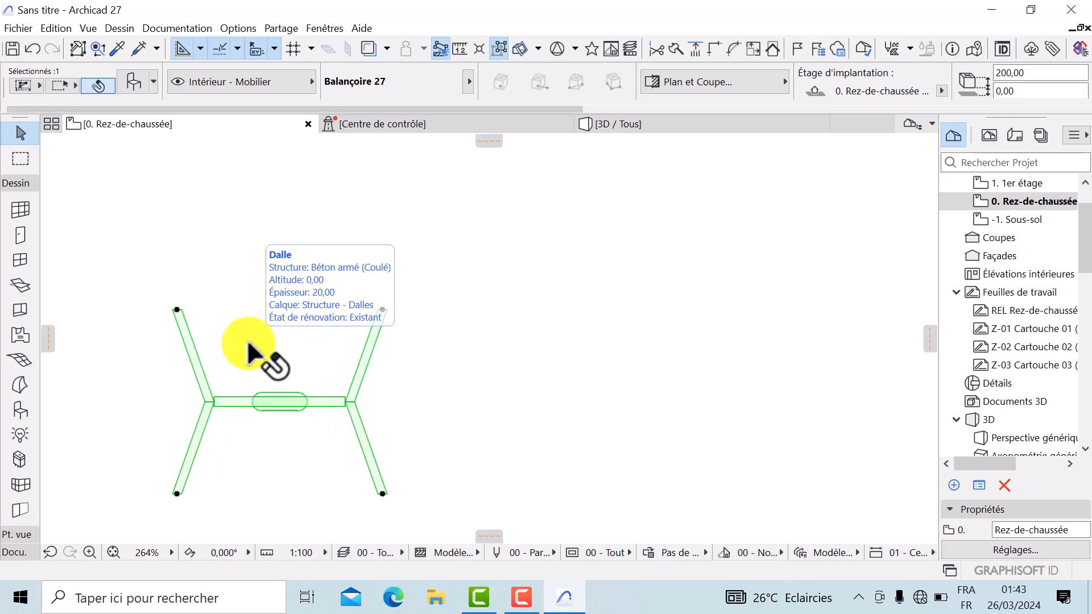
key("ctrl+e")
left_click(382, 493)
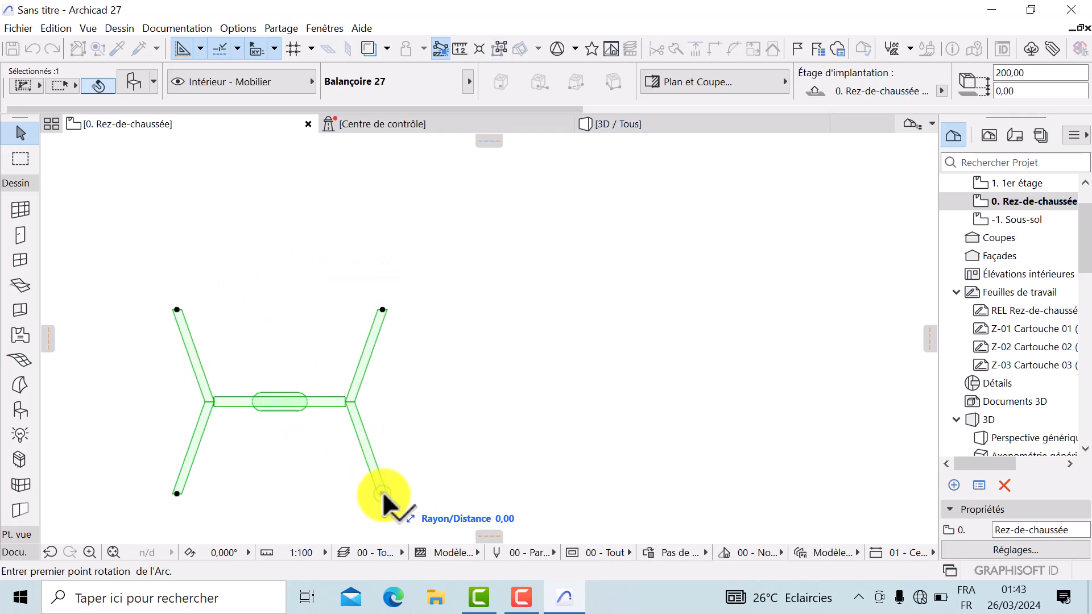
left_click(437, 493)
left_click(381, 518)
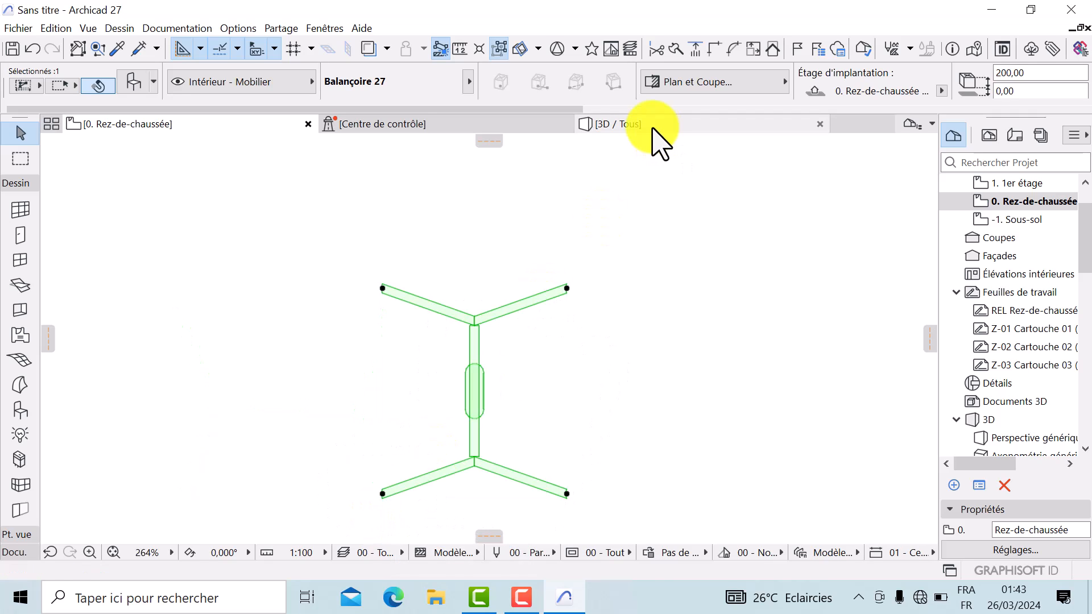
Review the heart-shaped pool with the rotated swing and the bench from several angles in the 3D perspective.
left_click(652, 129)
middle_click_drag(500, 297, 494, 269, "shift")
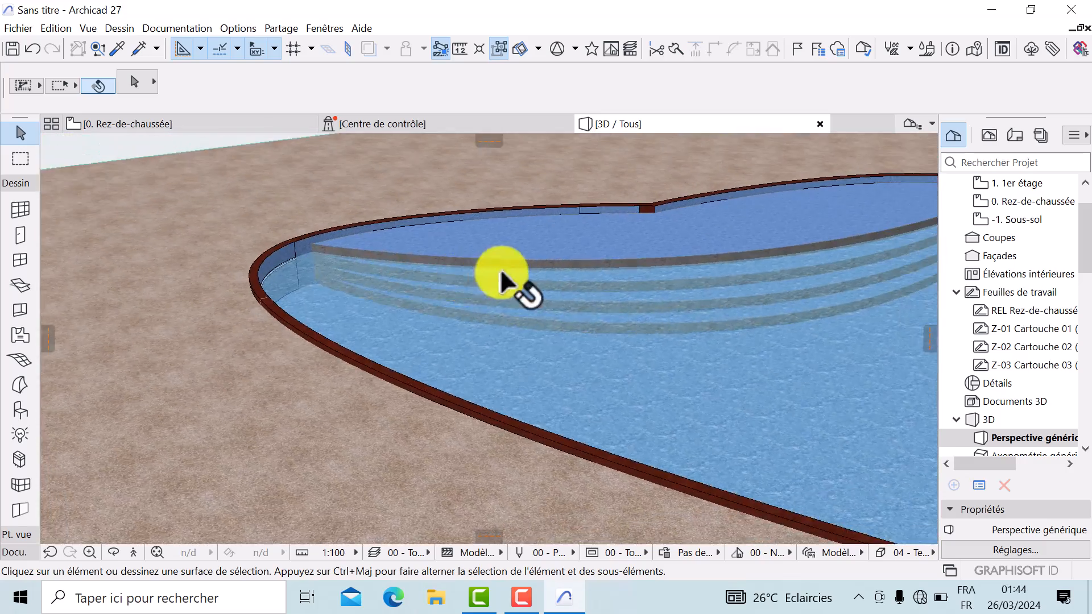
scroll(527, 276, "down", 4)
middle_click_drag(661, 316, 732, 287)
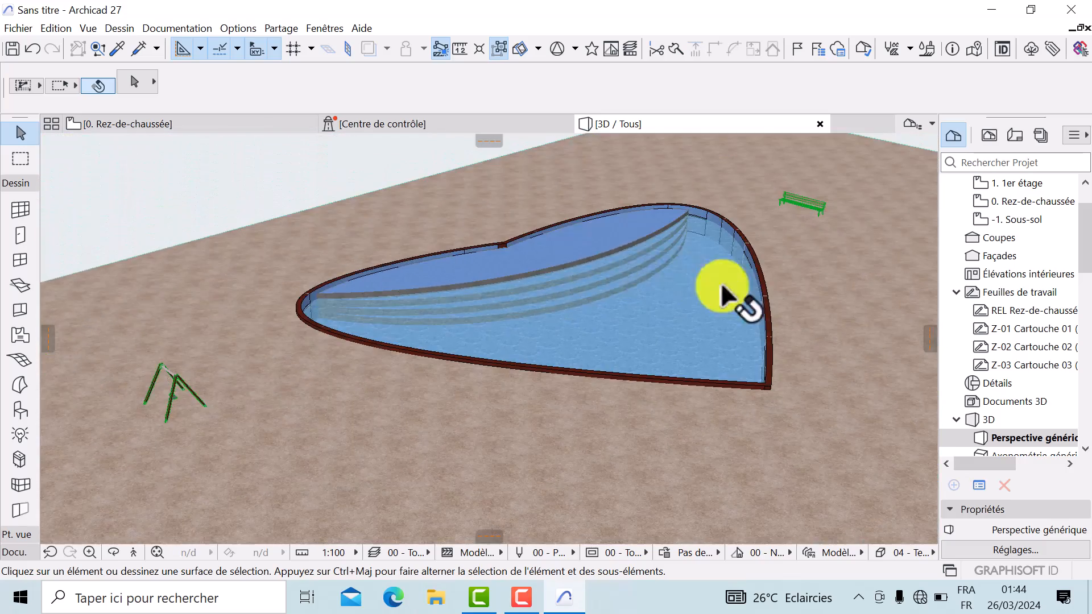
middle_click_drag(646, 247, 350, 250, "shift")
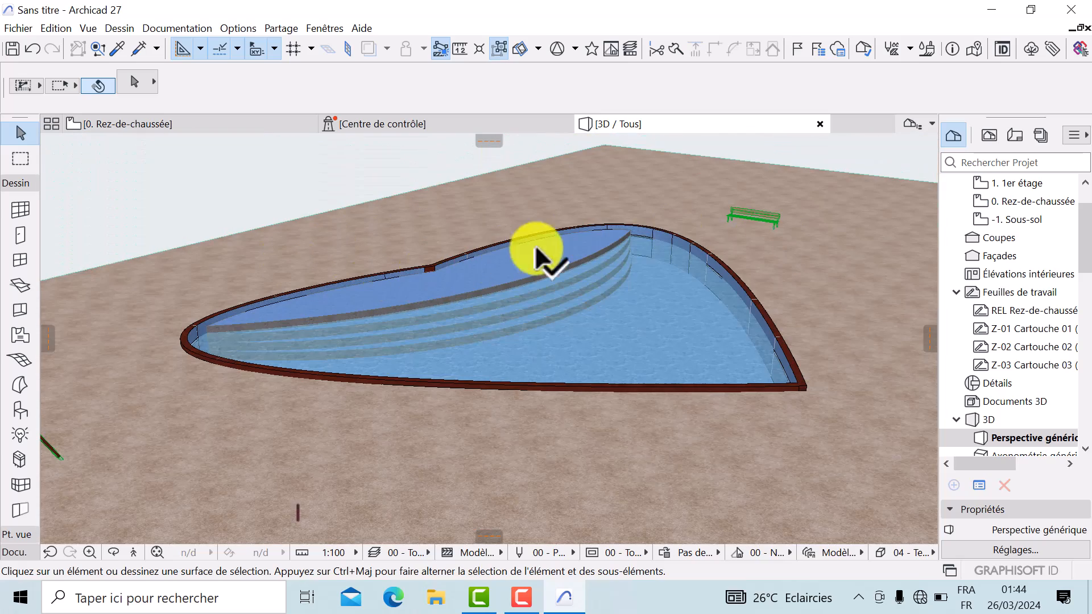
mouse_move(497, 264)
middle_mouse_down()
mouse_move(532, 258)
mouse_move(440, 259)
mouse_move(487, 249)
middle_mouse_up()
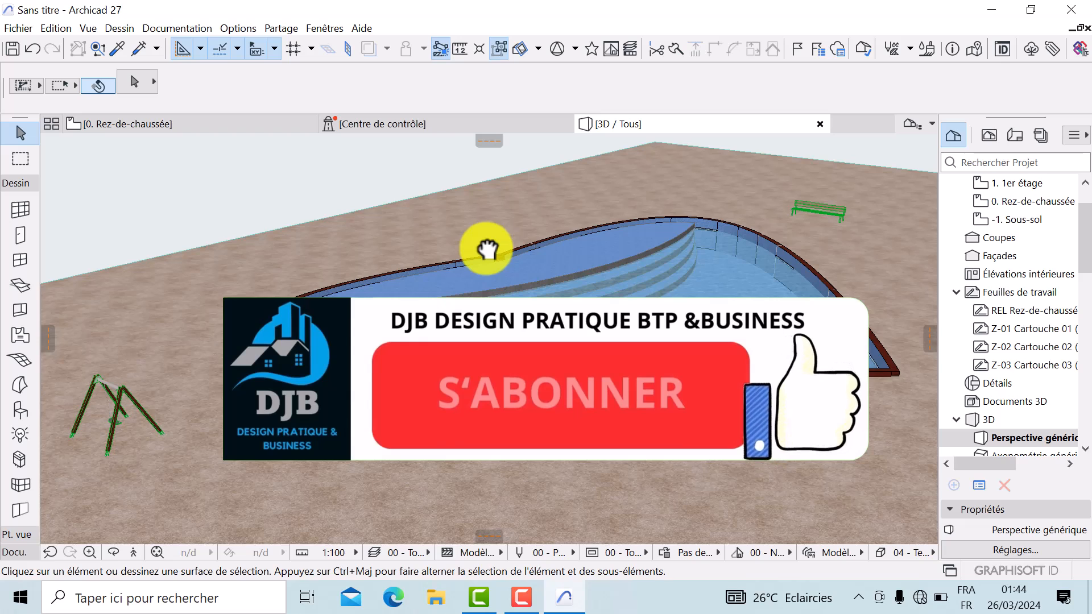